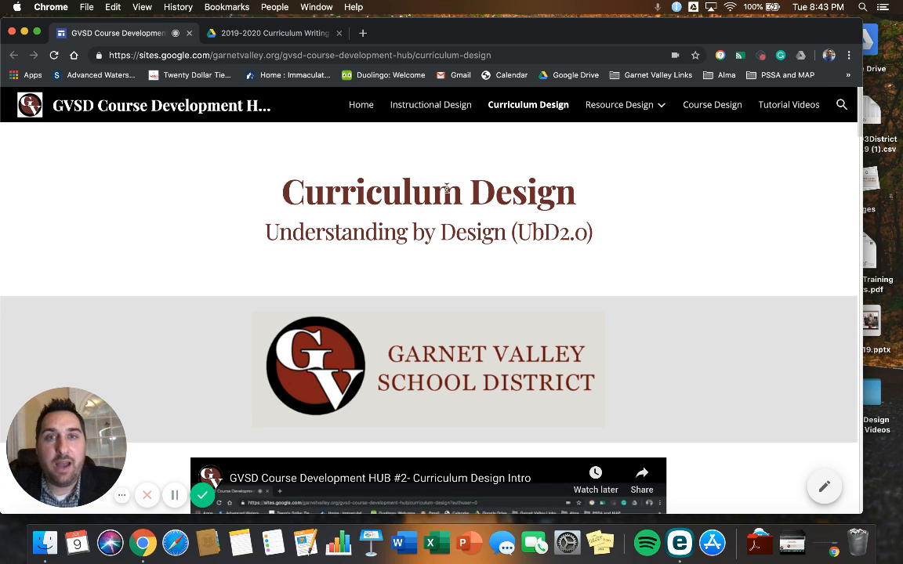
# Open the Curriculum Design page of the course development hub and review it through the Curriculum Writing Templates links.
pyautogui.click(526, 107)
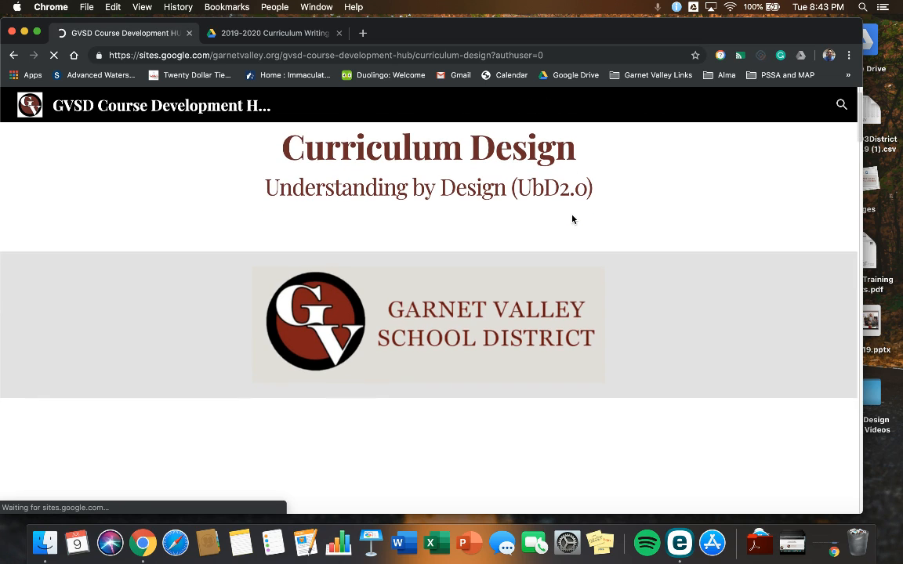
pyautogui.scroll(-4, 377, 250)
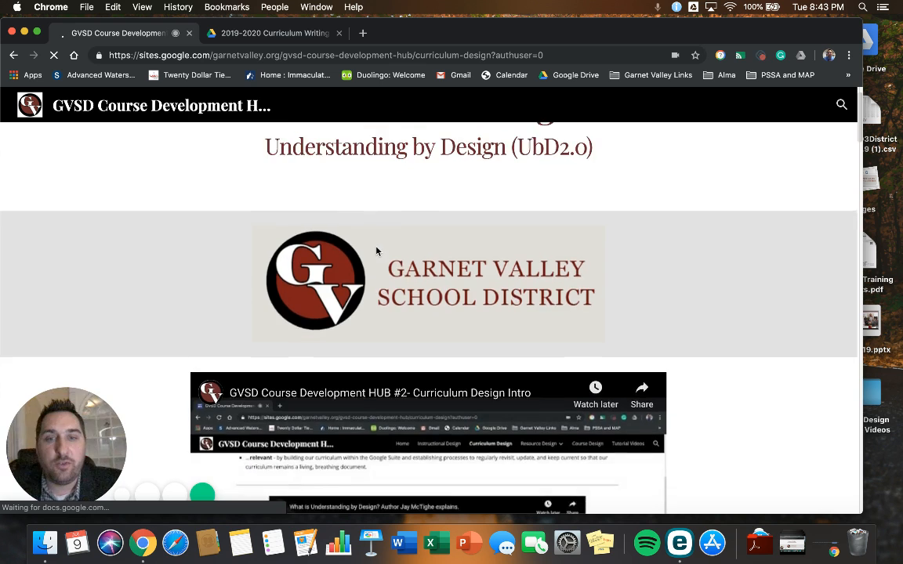
pyautogui.scroll(4, 265, 206)
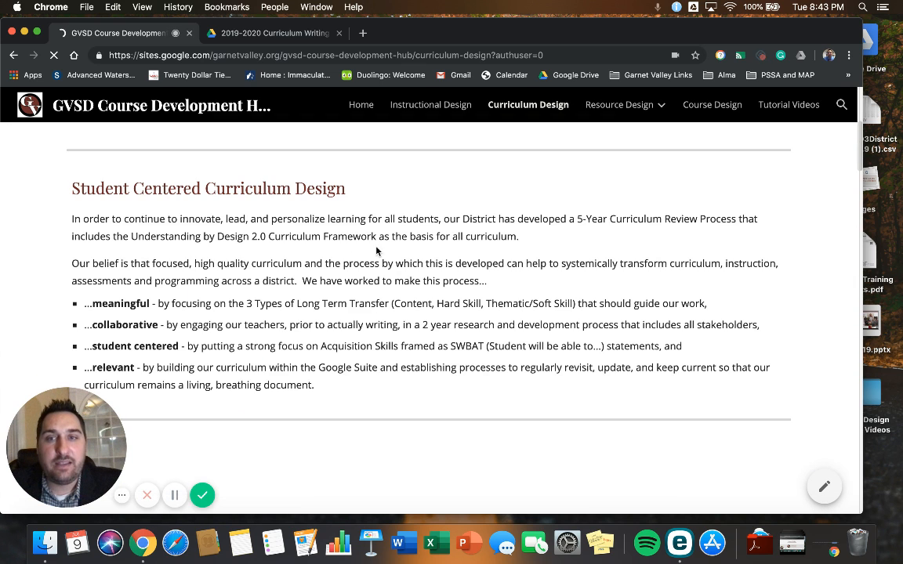
pyautogui.scroll(-6, 265, 206)
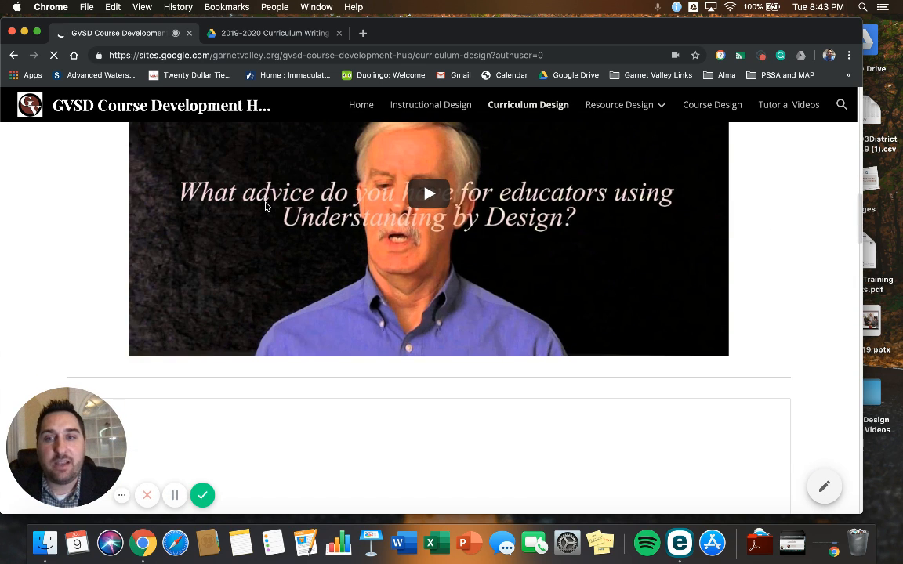
pyautogui.scroll(-4, 265, 206)
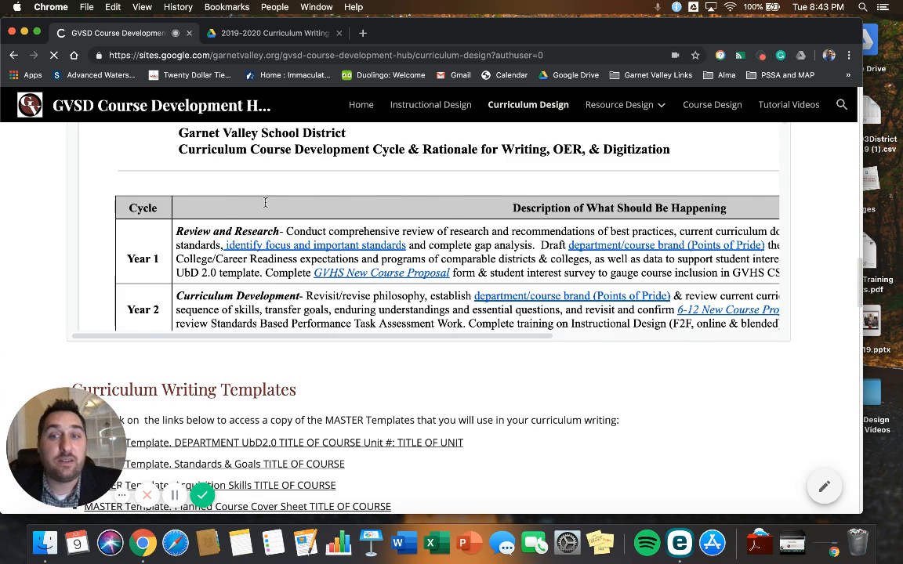
pyautogui.scroll(-1, 265, 203)
pyautogui.scroll(-2, 295, 380)
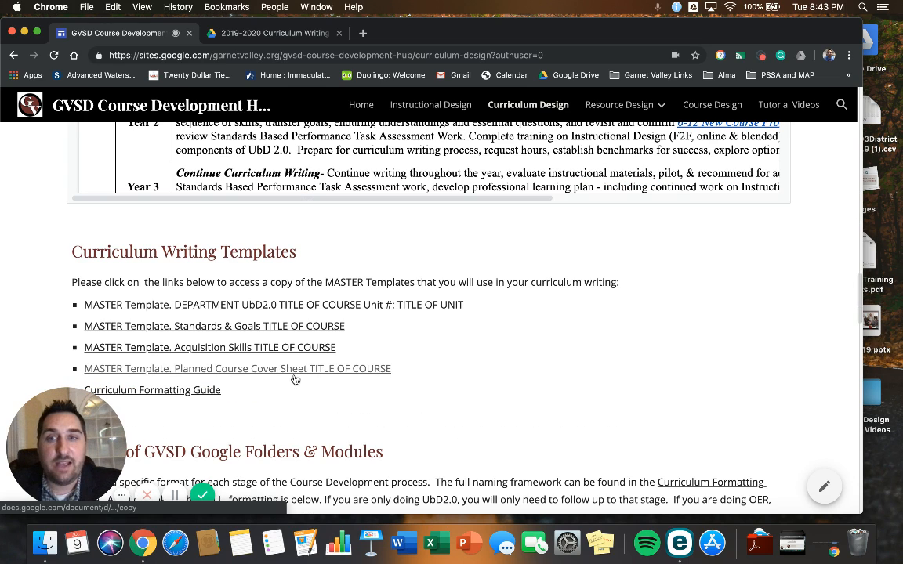
pyautogui.scroll(-1, 306, 370)
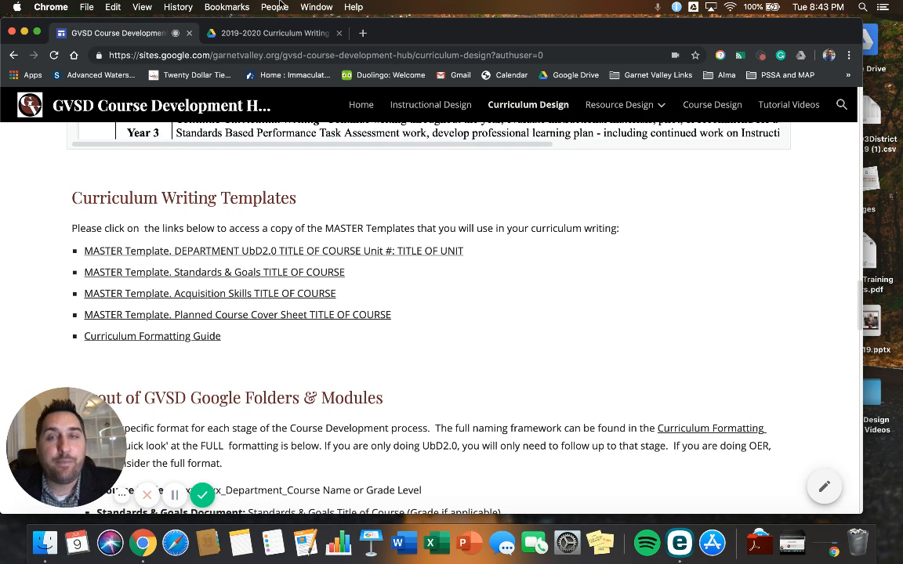
# Switch to the Google Drive curriculum notes folder and open 2019-2020 Math Elementary Math inside the Mathematics working documents folder.
pyautogui.click(264, 36)
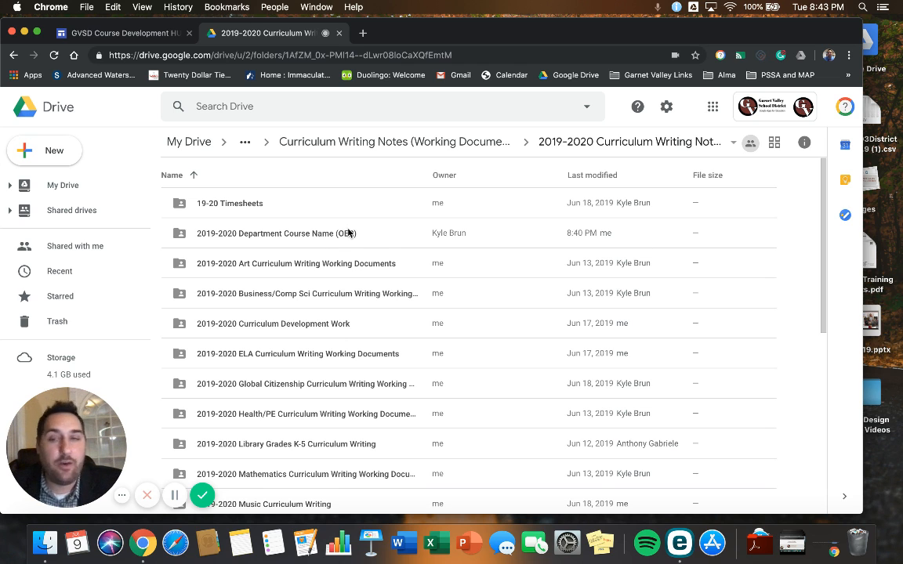
pyautogui.scroll(-1, 298, 306)
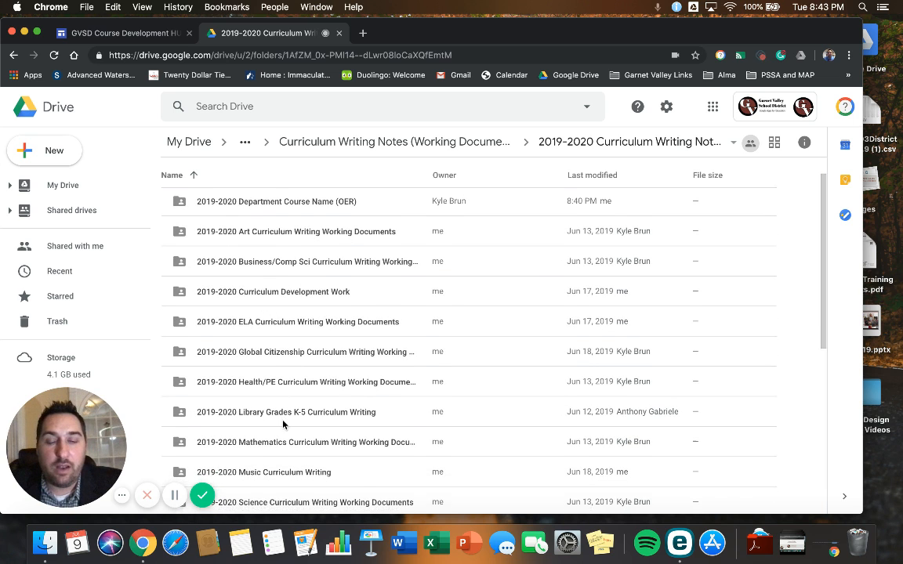
pyautogui.scroll(-2, 284, 423)
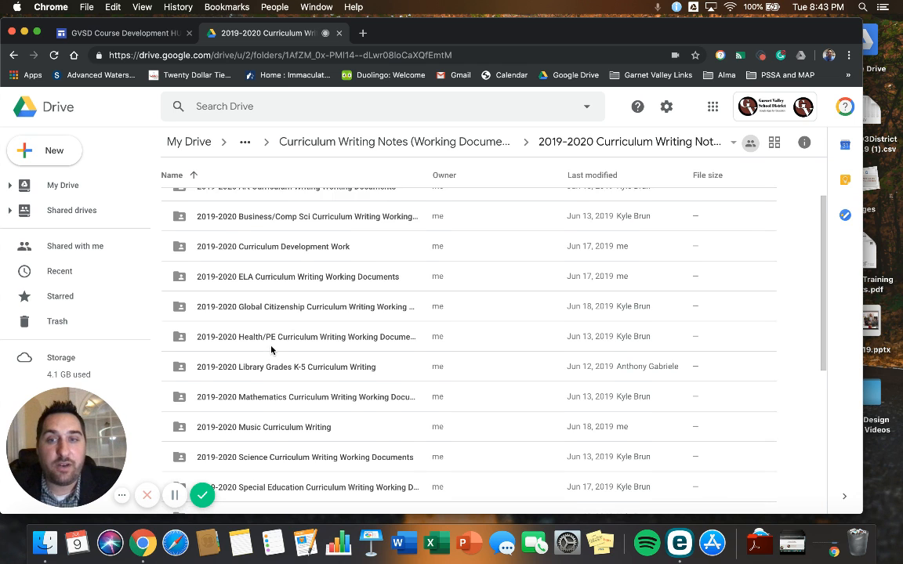
pyautogui.scroll(1, 267, 360)
pyautogui.doubleClick(264, 405)
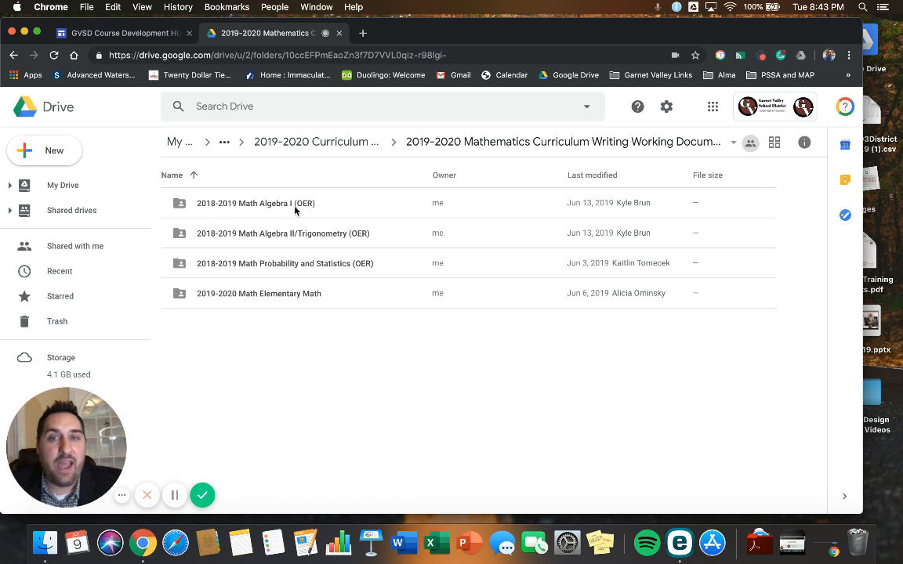
pyautogui.doubleClick(249, 295)
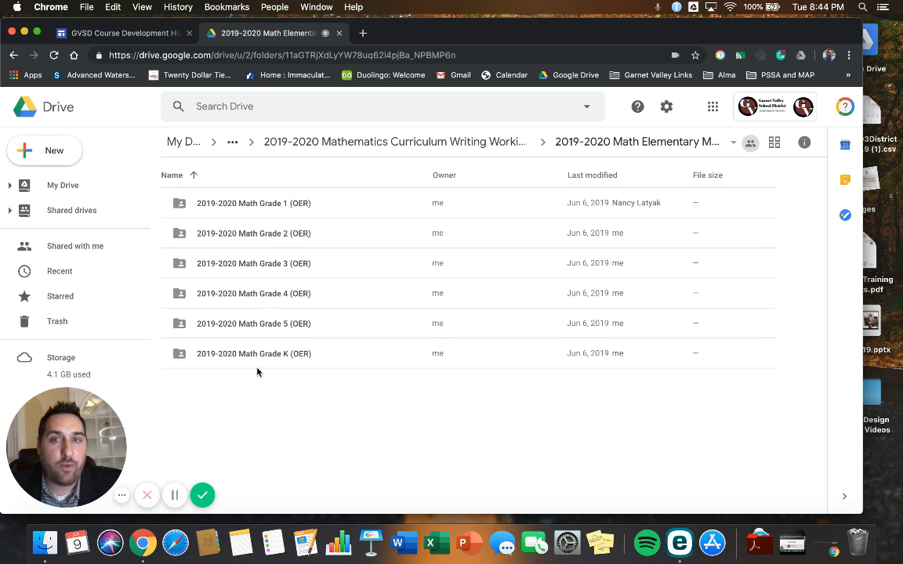
# Return to 2019-2020 Curriculum Writing Notes and open Course Development Supporting Documents inside the 2019-2020 Department Course Name (OER) folder.
pyautogui.click(313, 143)
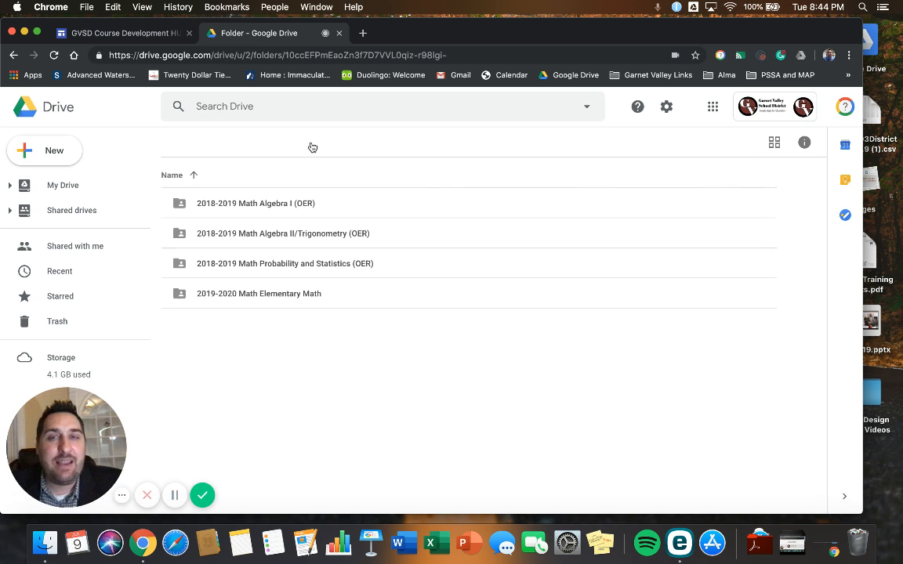
pyautogui.click(312, 144)
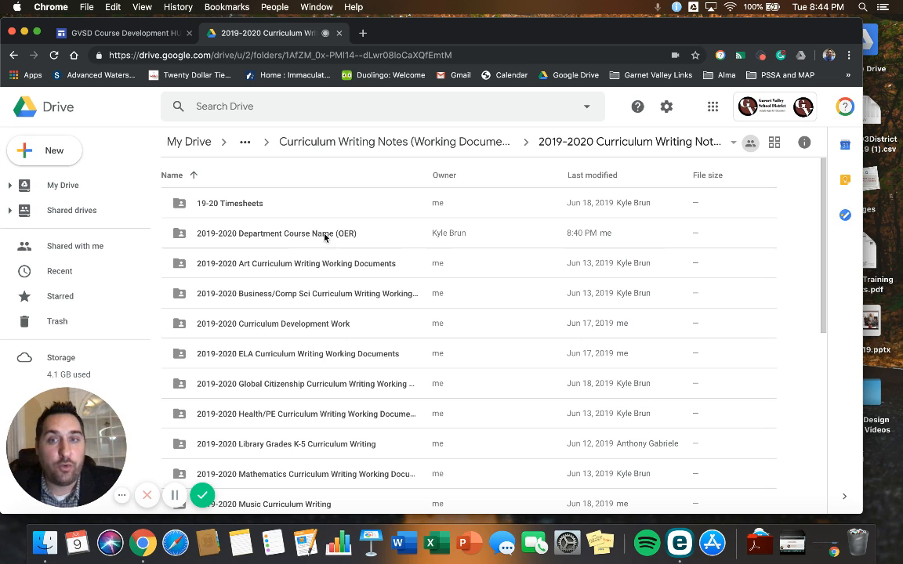
pyautogui.click(283, 236)
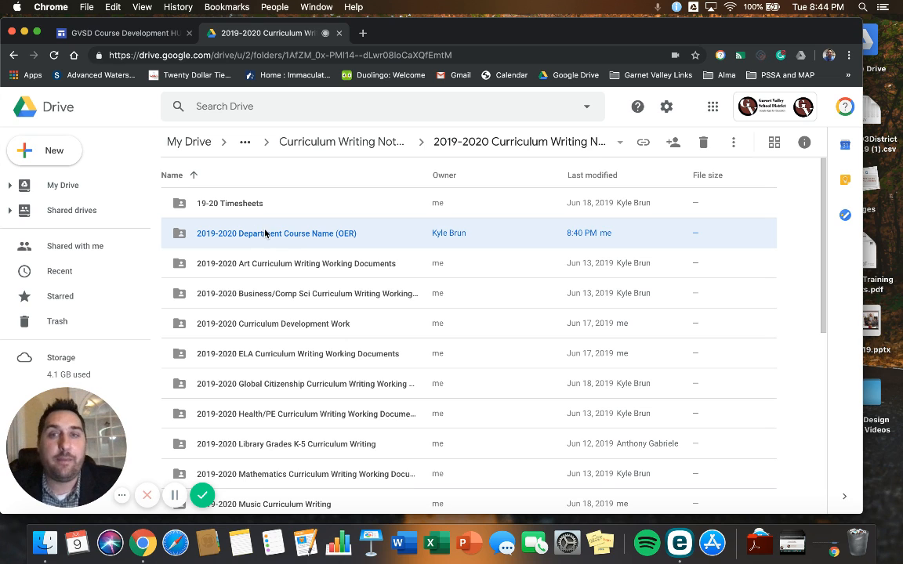
pyautogui.doubleClick(265, 233)
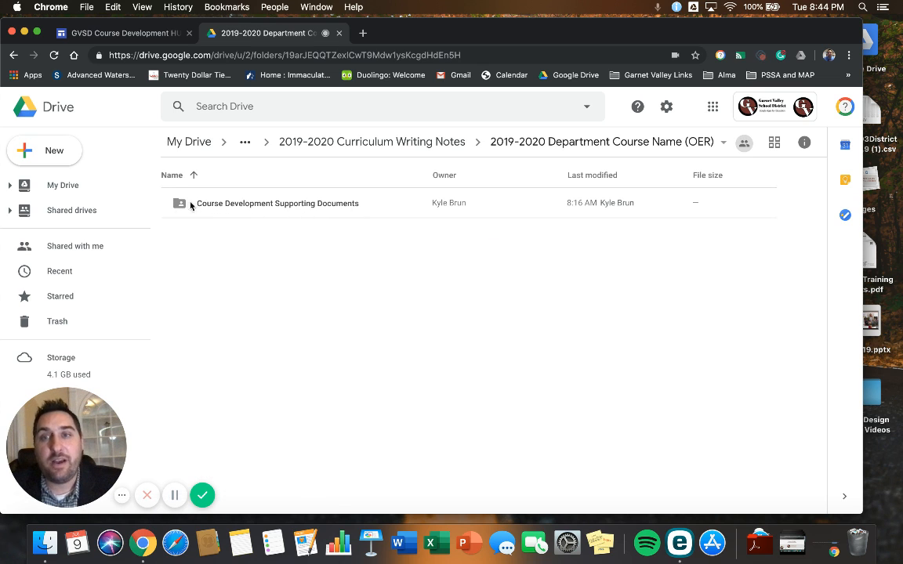
pyautogui.doubleClick(318, 203)
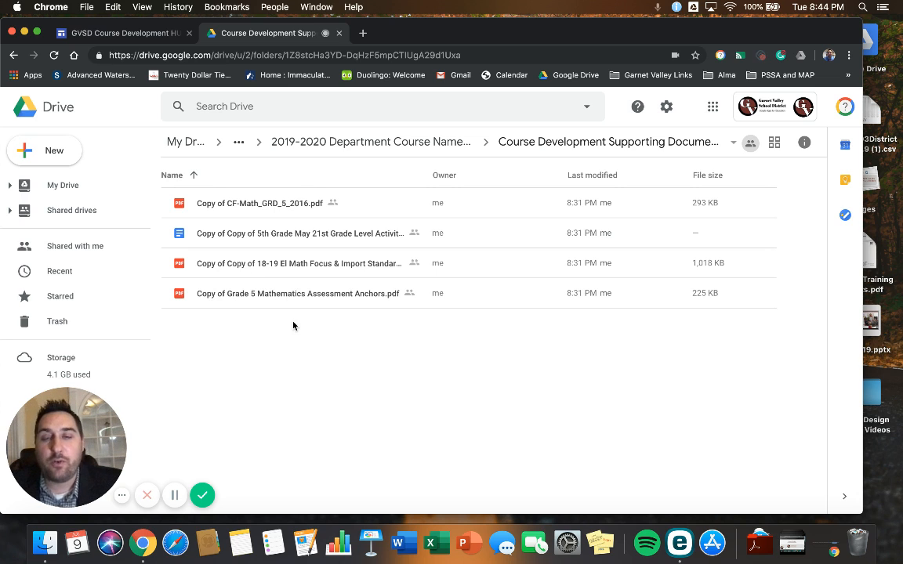
# Preview Copy of CF-Math_GRD_5_2016.pdf, close it, and select the math focus standards and Grade 5 assessment anchors PDFs in turn.
pyautogui.click(236, 202)
pyautogui.doubleClick(236, 202)
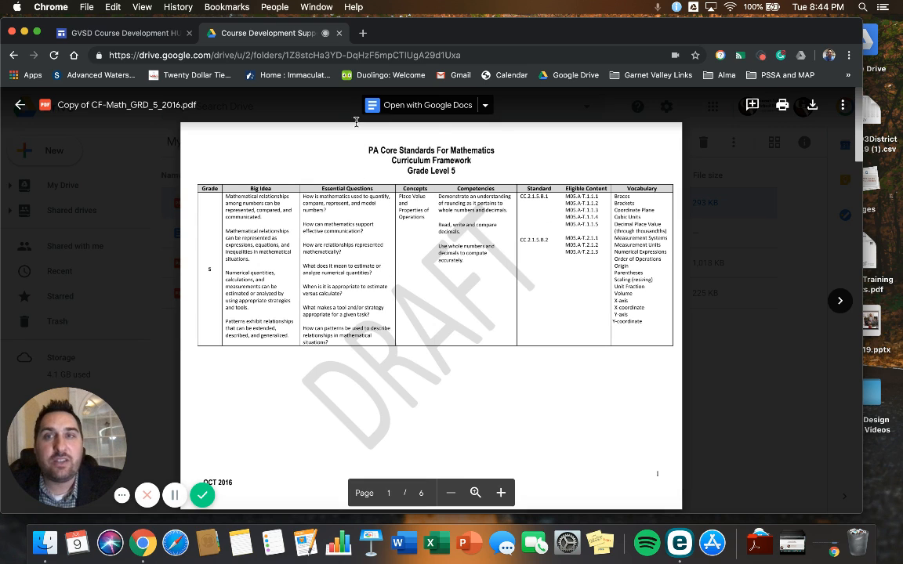
pyautogui.click(20, 104)
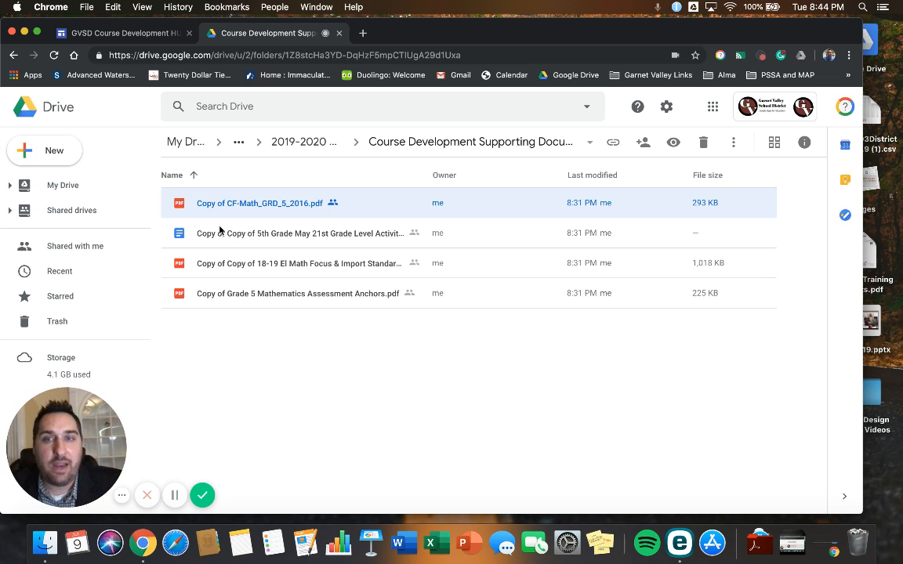
pyautogui.click(249, 265)
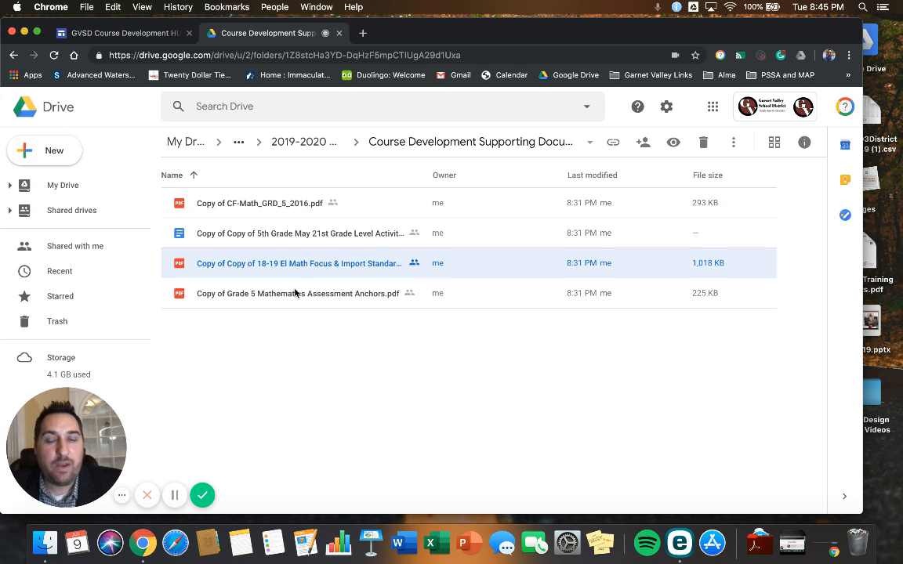
pyautogui.click(235, 296)
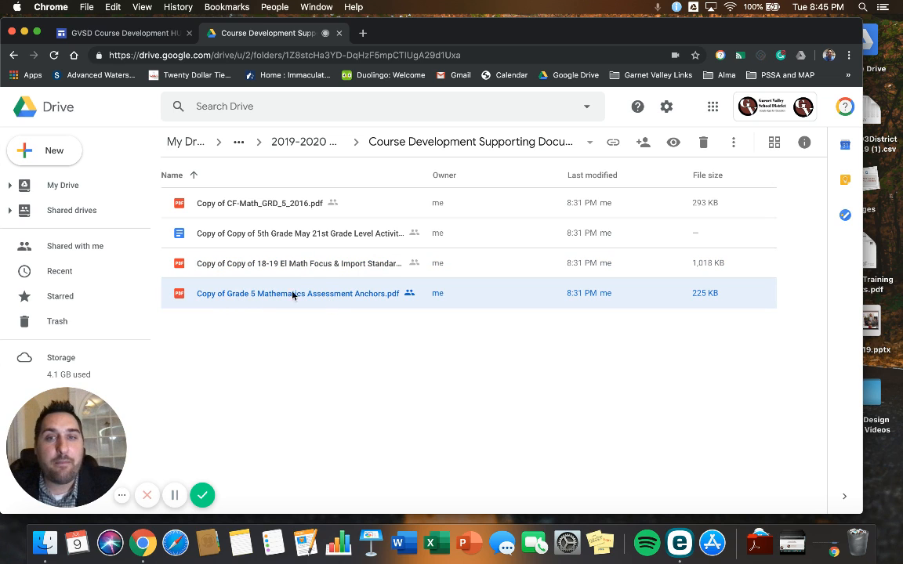
# Open the 5th Grade May 21st Grade Level Activities document, examine its unit and focus standards table, and close it.
pyautogui.doubleClick(290, 233)
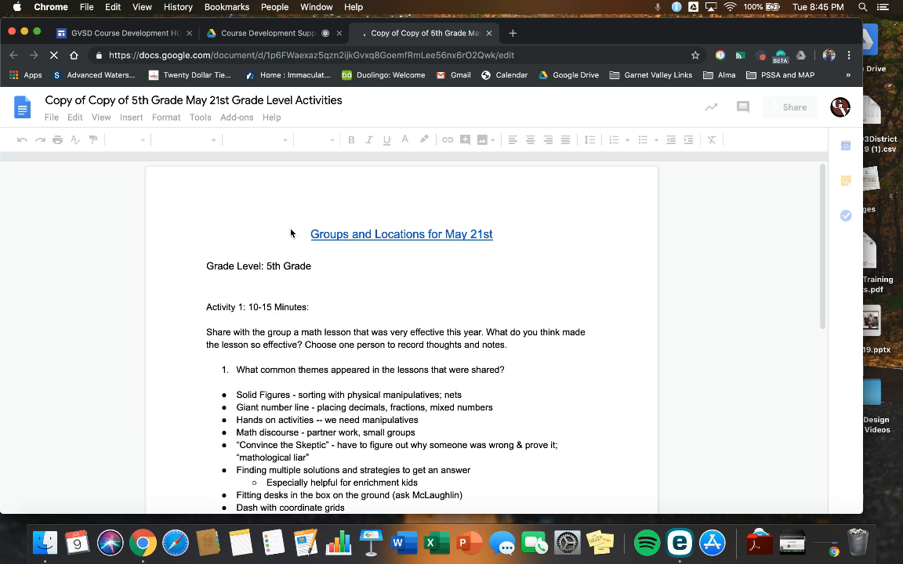
pyautogui.scroll(-10, 408, 332)
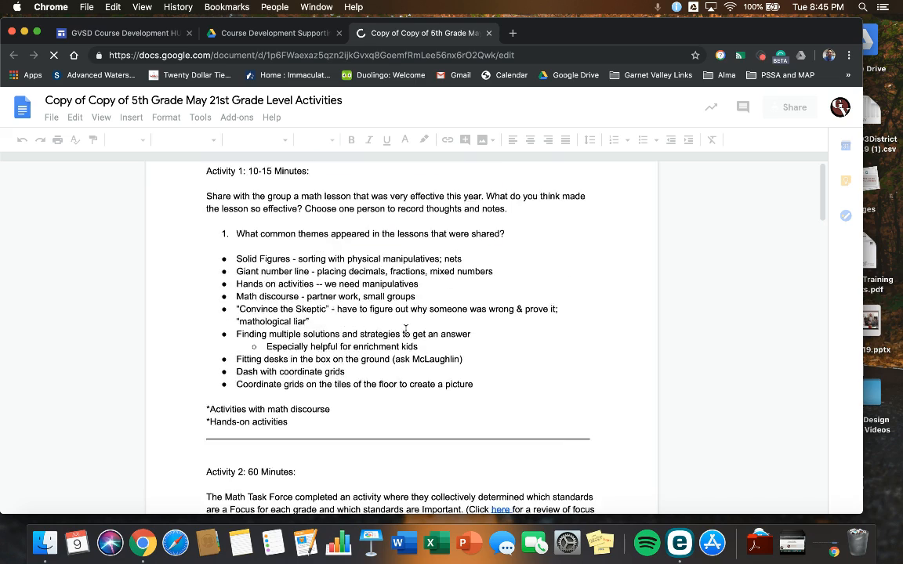
pyautogui.scroll(-20, 406, 330)
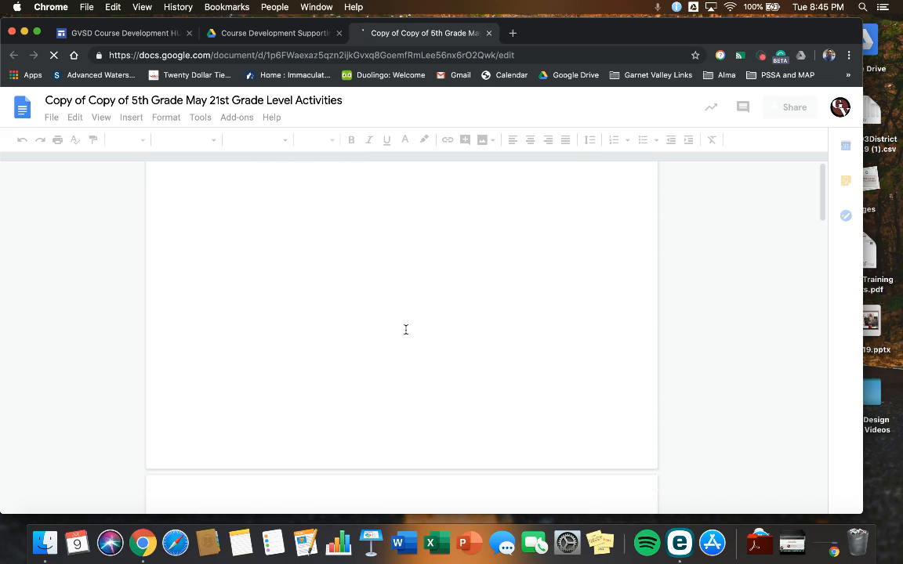
pyautogui.scroll(-5, 406, 329)
pyautogui.scroll(-1, 406, 329)
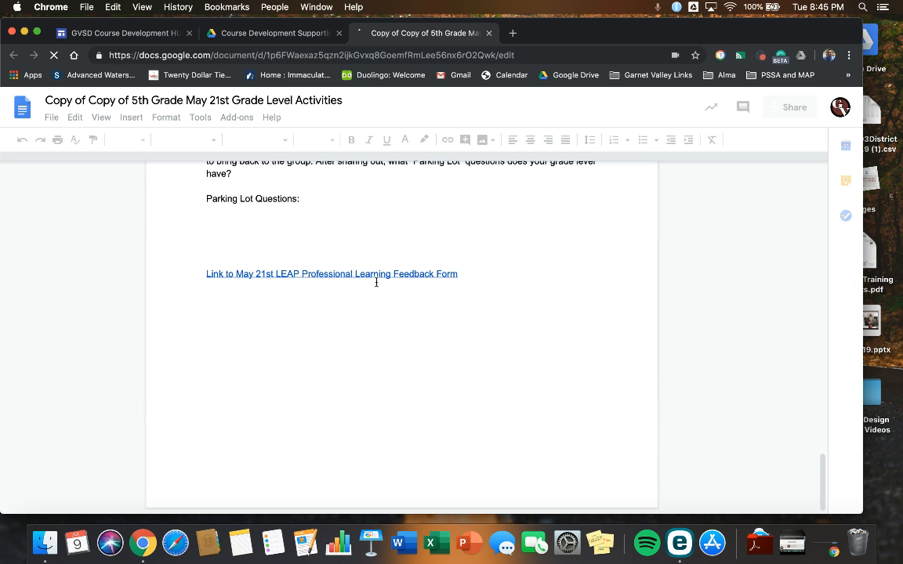
pyautogui.scroll(5, 377, 282)
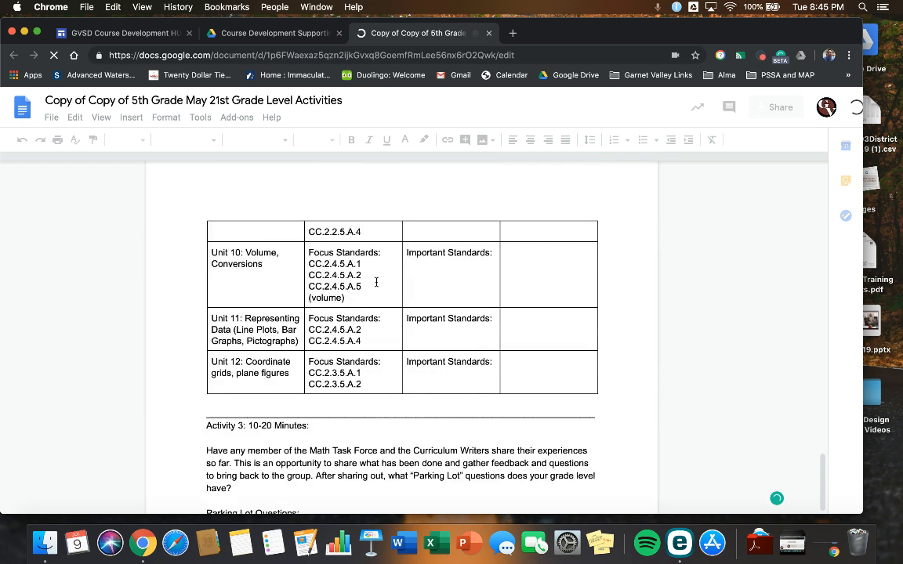
pyautogui.scroll(10, 376, 283)
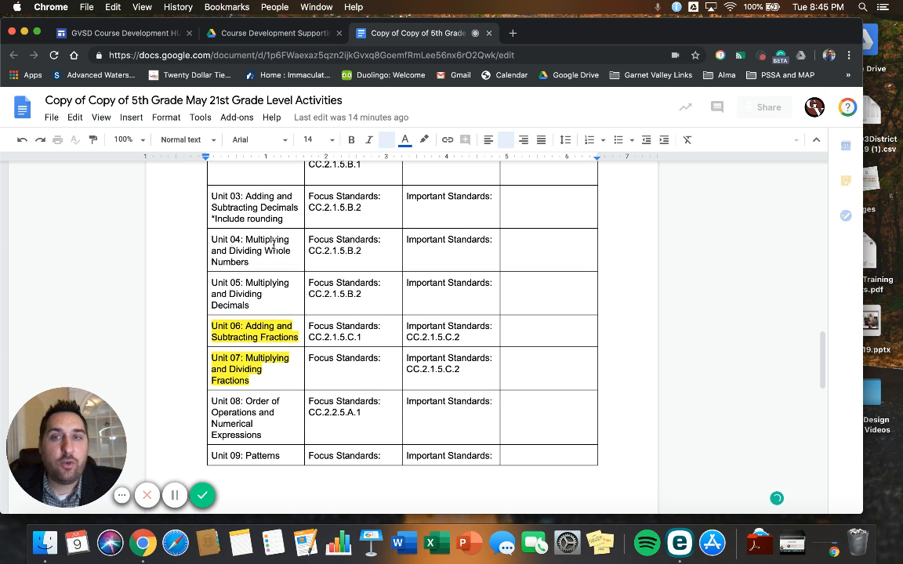
pyautogui.scroll(3, 273, 245)
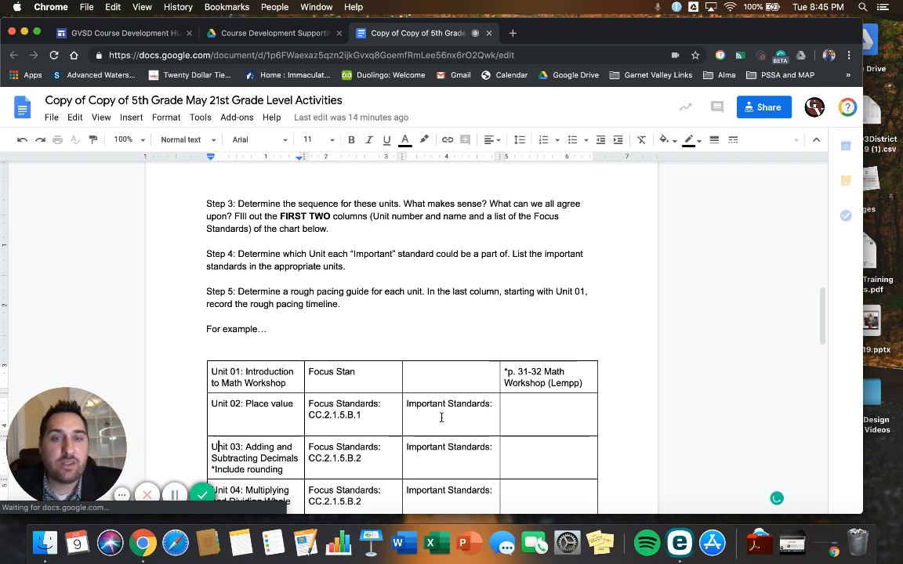
pyautogui.scroll(-1, 536, 358)
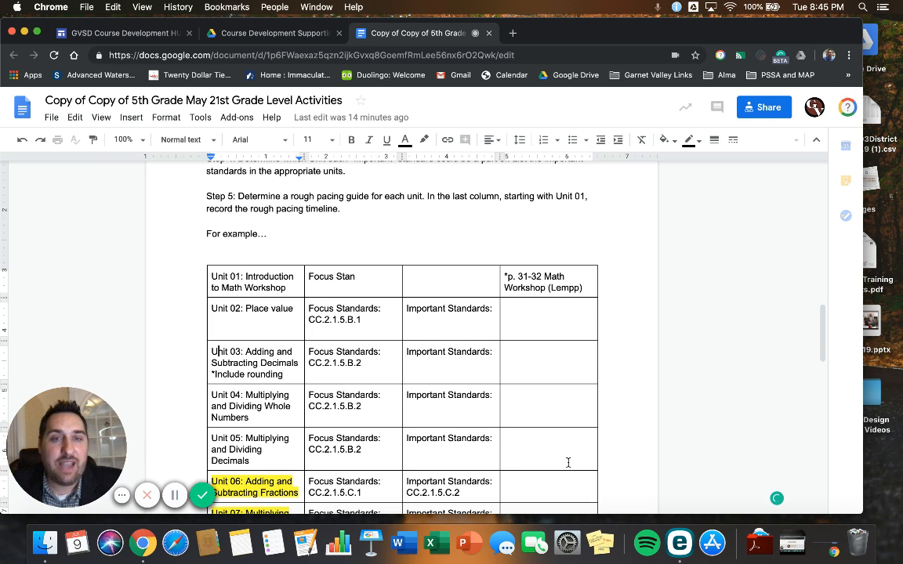
pyautogui.click(489, 33)
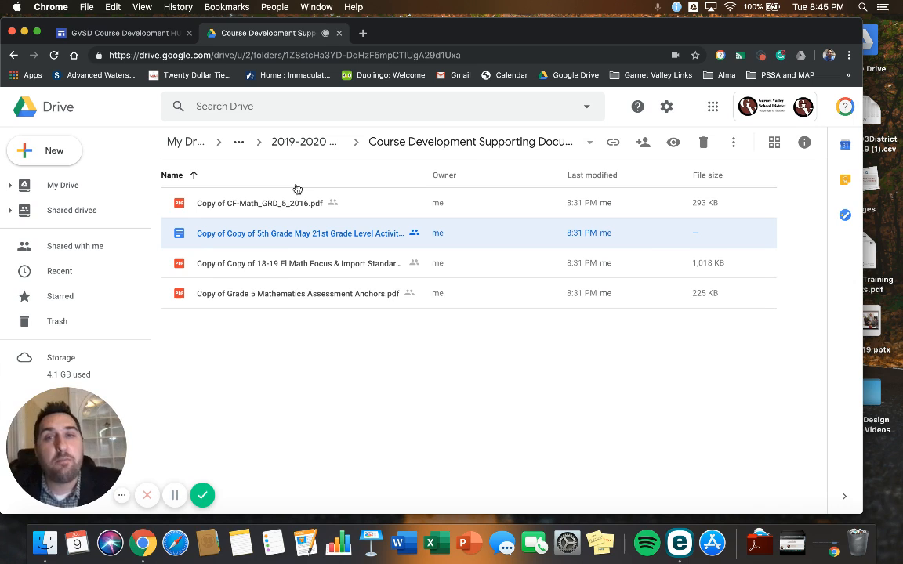
# Go back to 2019-2020 Curriculum Writing Notes, reopen the 2019-2020 Department Course Name (OER) folder, and add it to Starred.
pyautogui.click(302, 142)
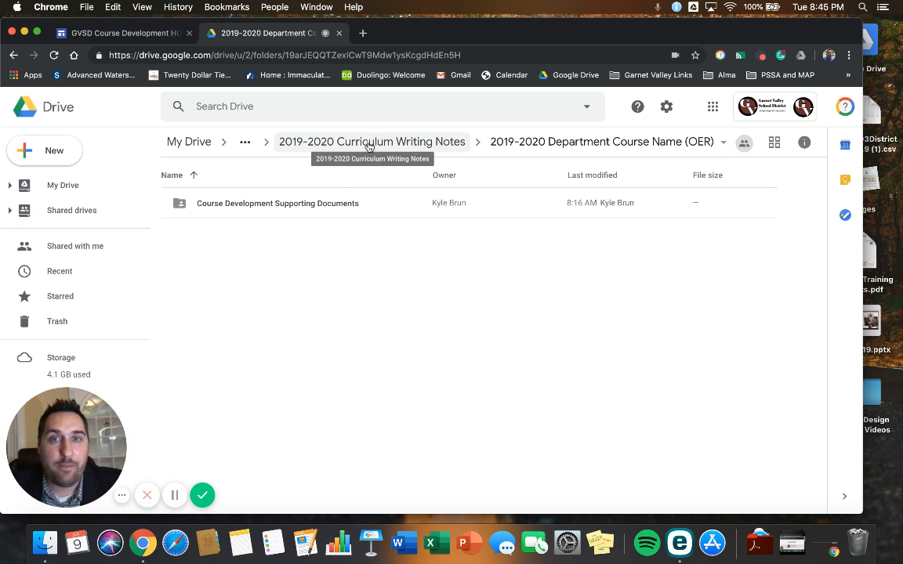
pyautogui.click(368, 142)
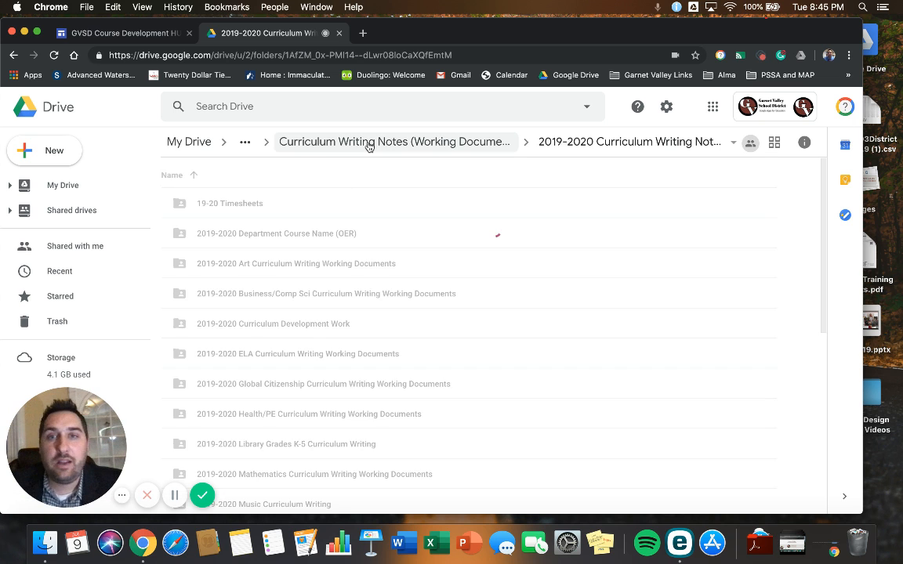
pyautogui.click(227, 234)
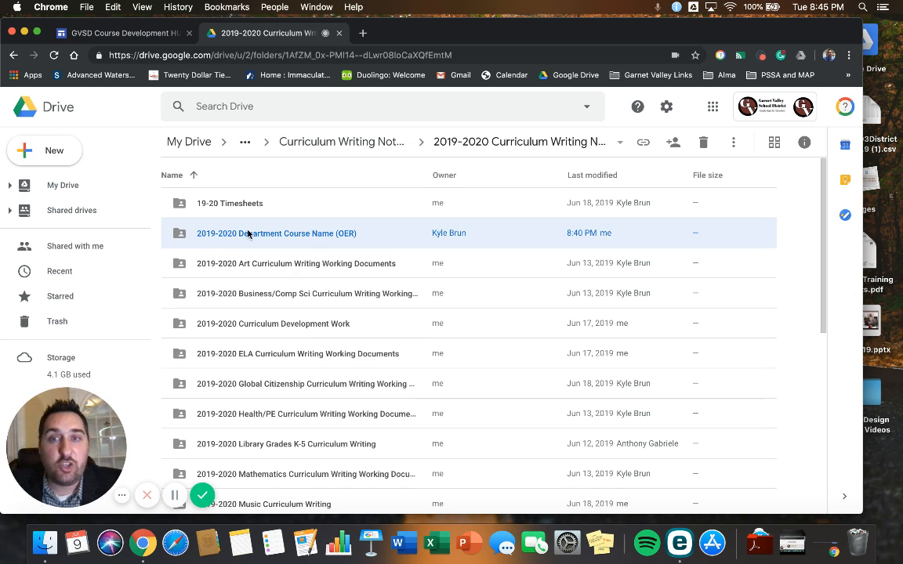
pyautogui.doubleClick(304, 239)
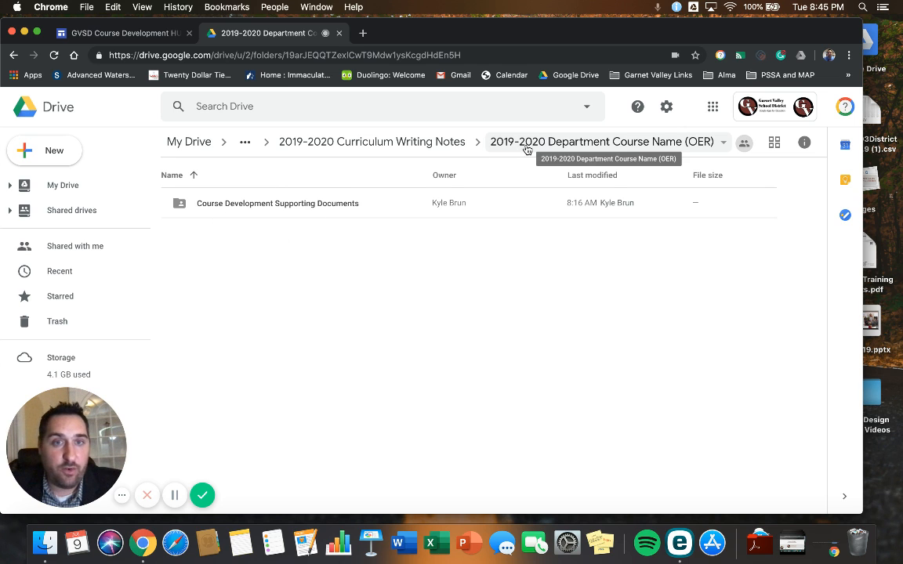
pyautogui.click(724, 144)
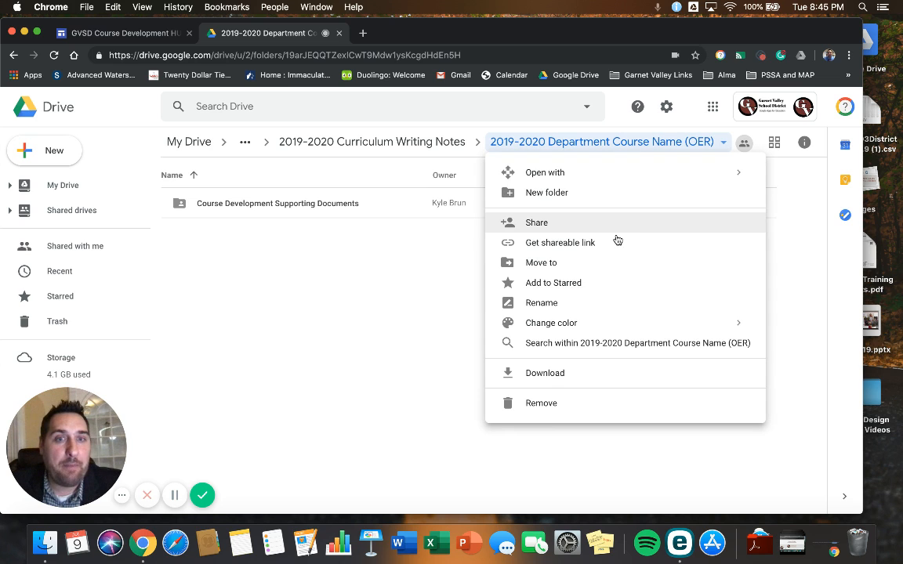
pyautogui.click(577, 283)
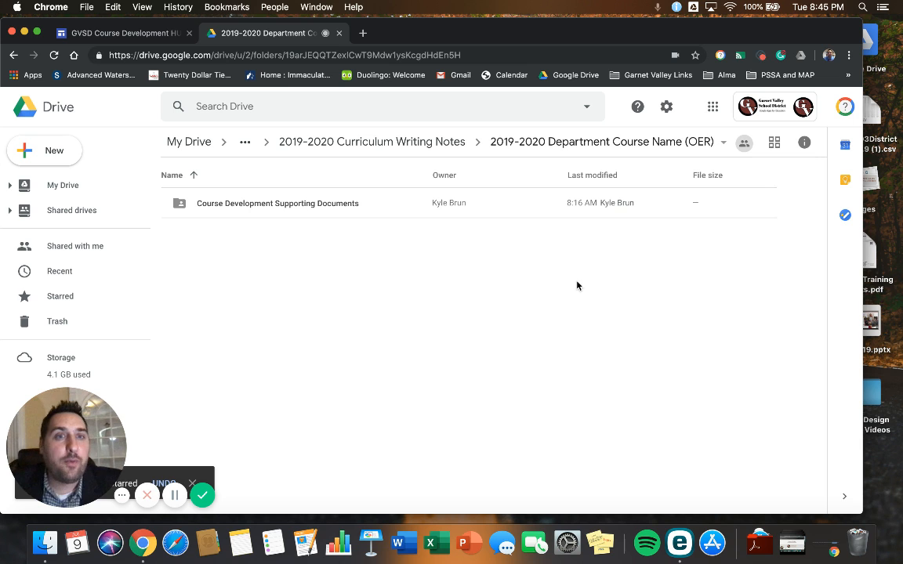
# View the Starred list and the My Drive contents, and open 2019-2020 Department Course Name (OER) from Starred.
pyautogui.click(67, 297)
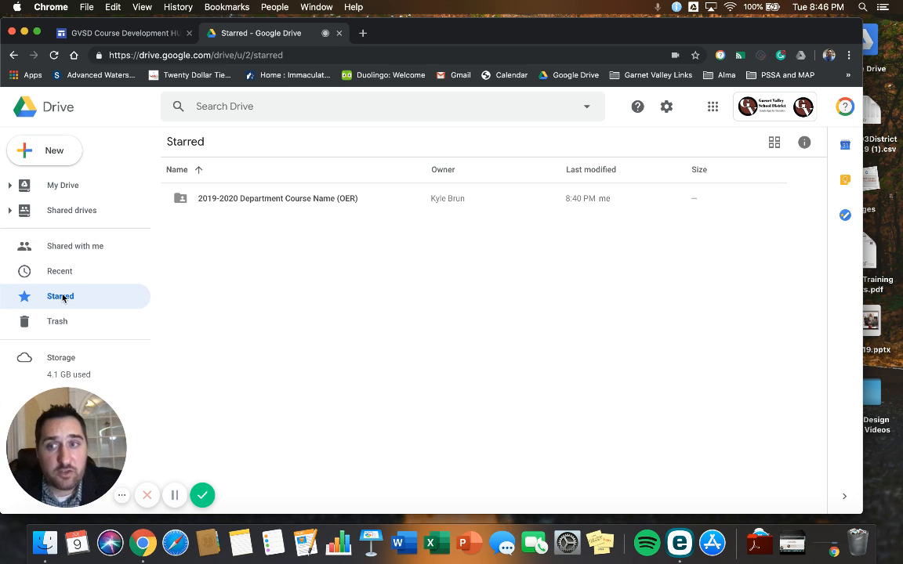
pyautogui.click(59, 188)
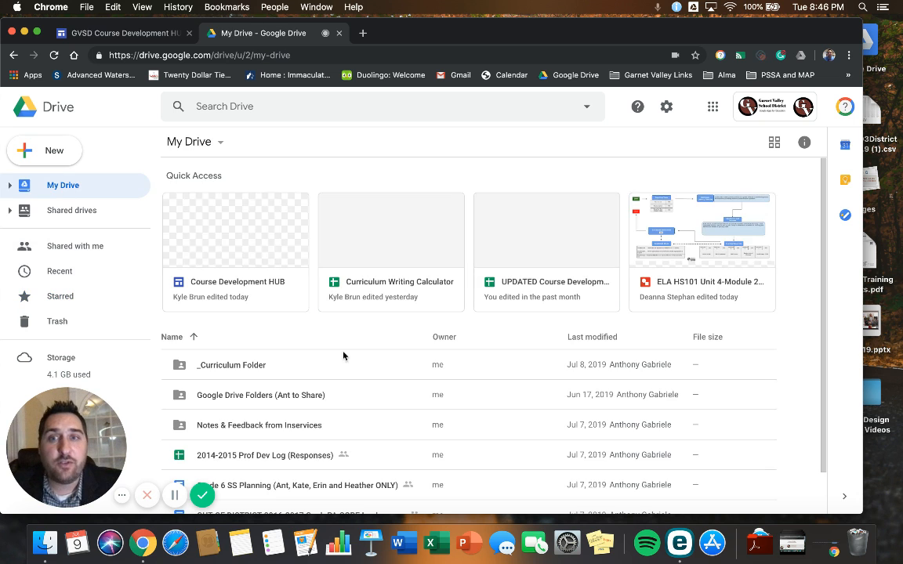
pyautogui.scroll(-2, 321, 392)
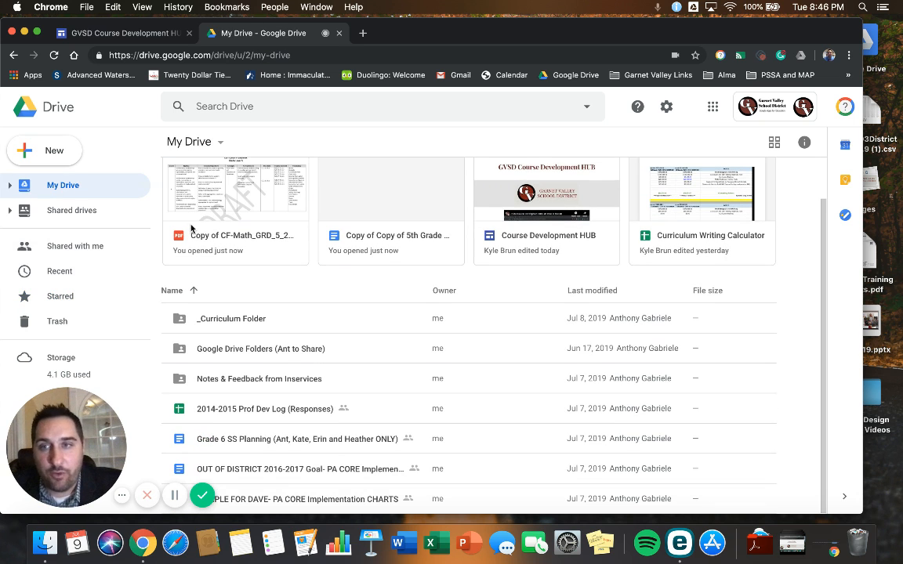
pyautogui.click(69, 298)
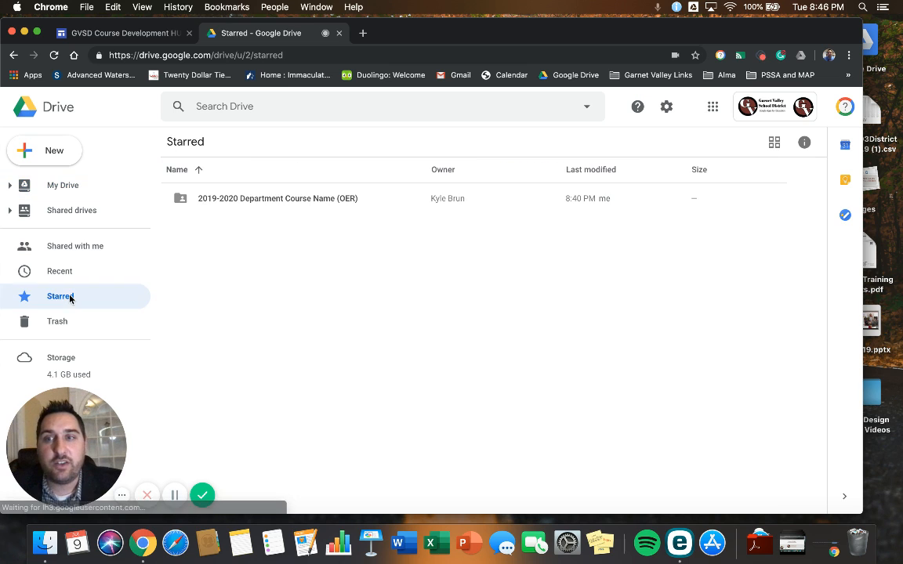
pyautogui.doubleClick(228, 200)
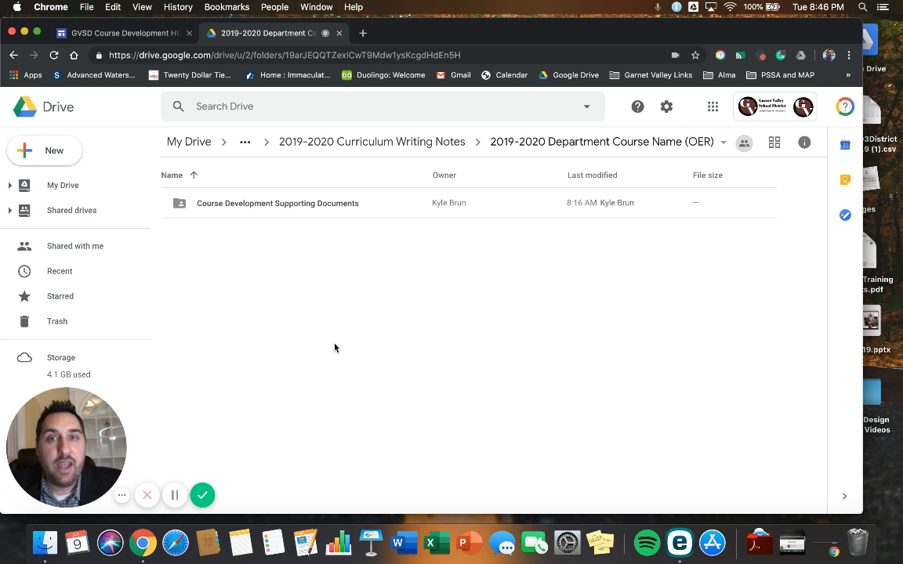
# Switch to the GVSD Course Development HUB site and examine the sample Google folder layout for main course and unit folders.
pyautogui.click(119, 33)
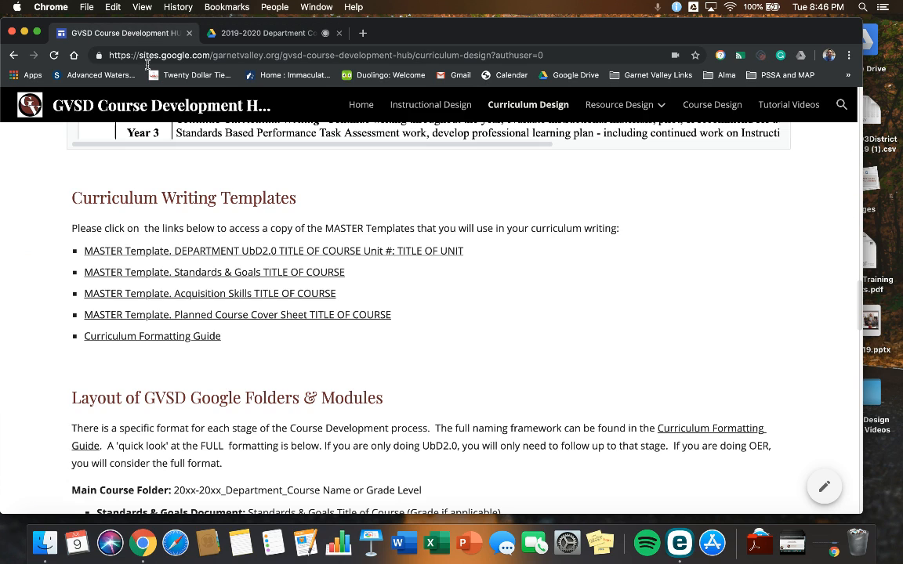
pyautogui.scroll(-15, 397, 346)
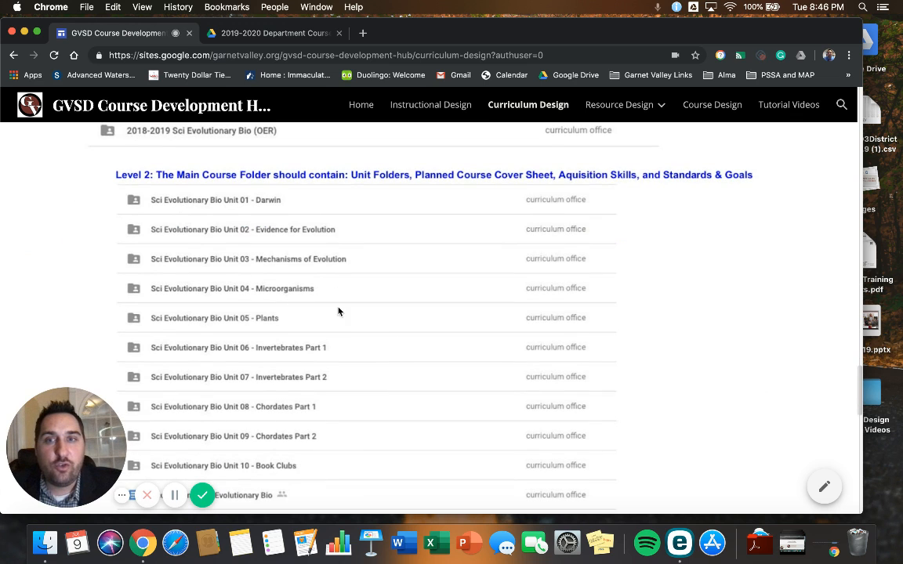
pyautogui.scroll(2, 223, 238)
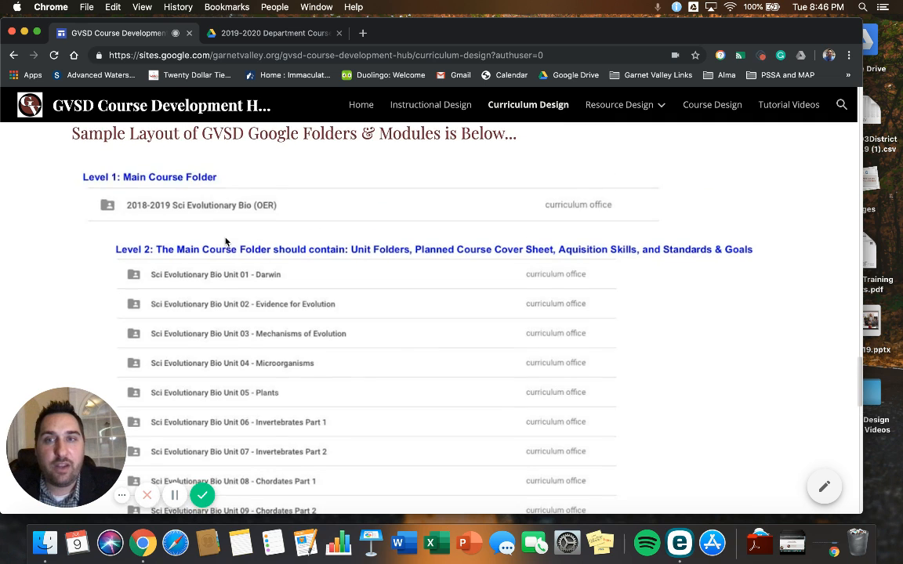
pyautogui.scroll(-3, 223, 239)
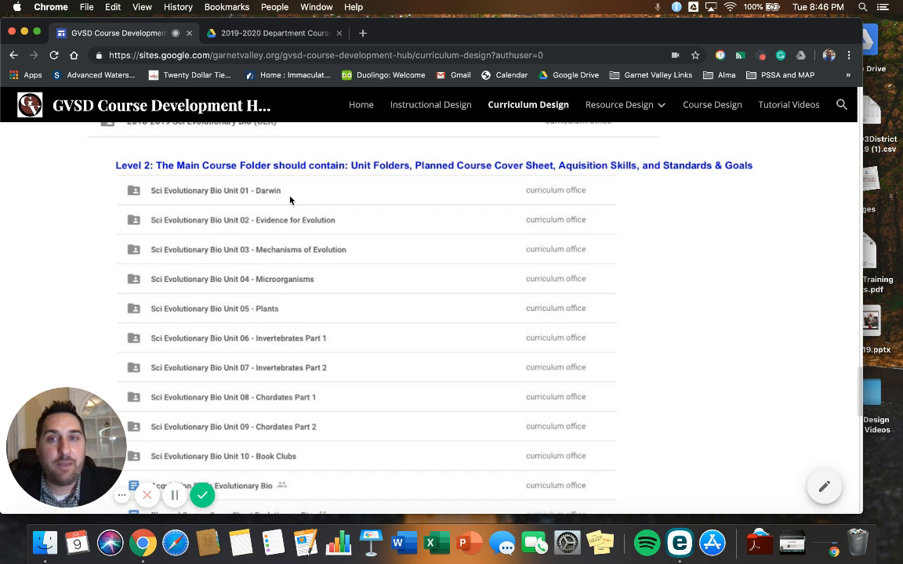
pyautogui.scroll(-2, 240, 282)
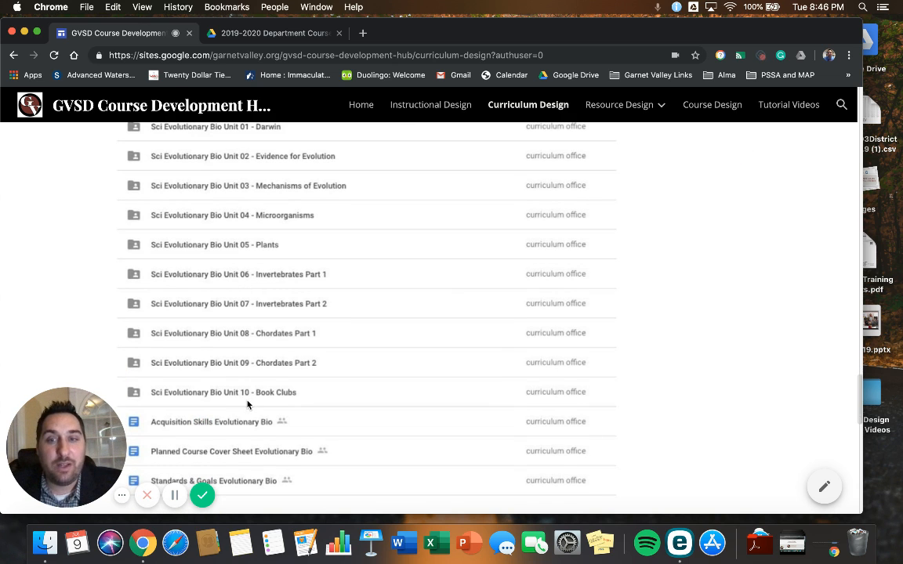
pyautogui.scroll(2, 238, 359)
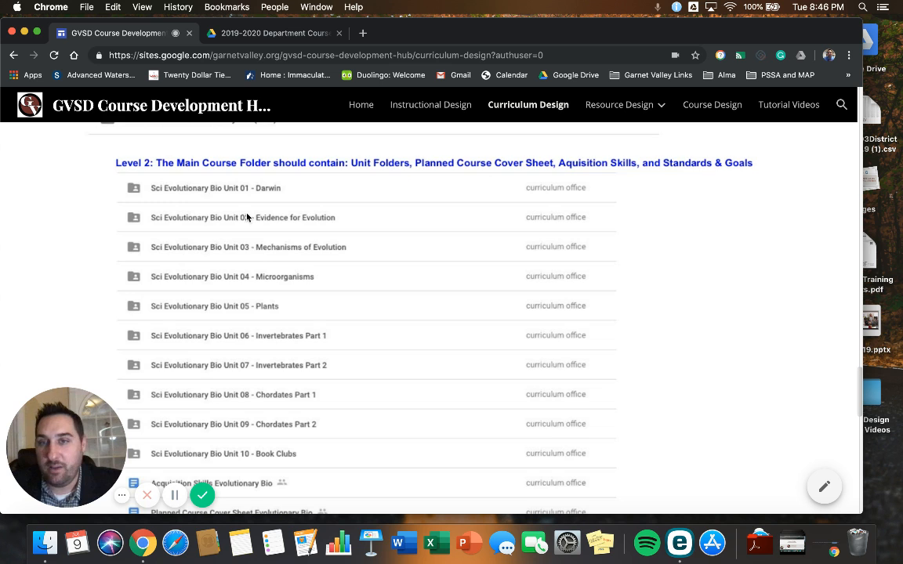
pyautogui.scroll(-3, 258, 245)
pyautogui.scroll(-2, 265, 305)
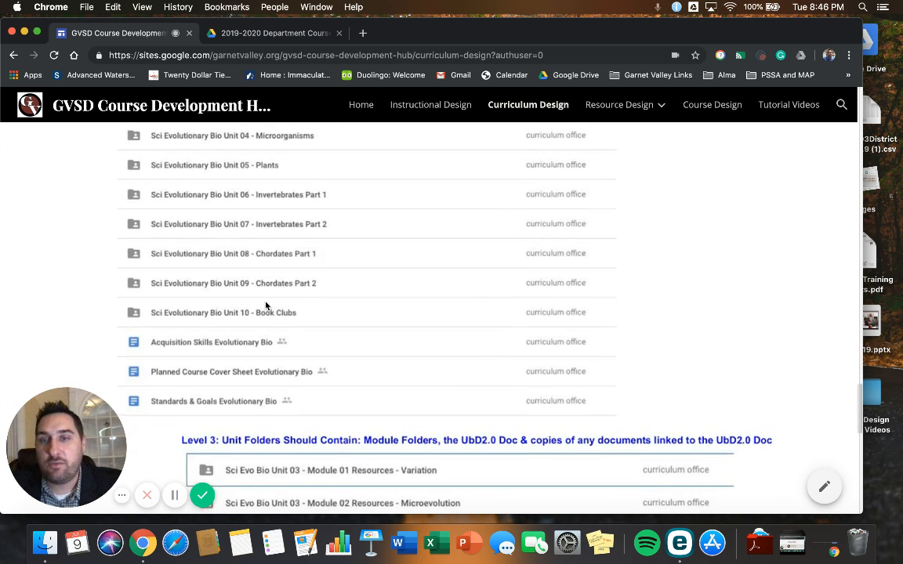
pyautogui.scroll(2, 265, 306)
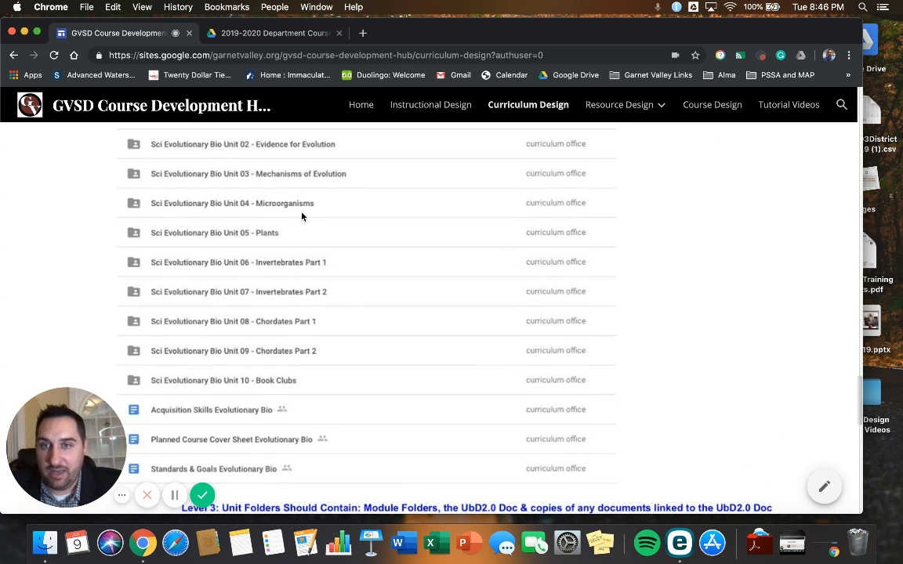
pyautogui.scroll(3, 302, 216)
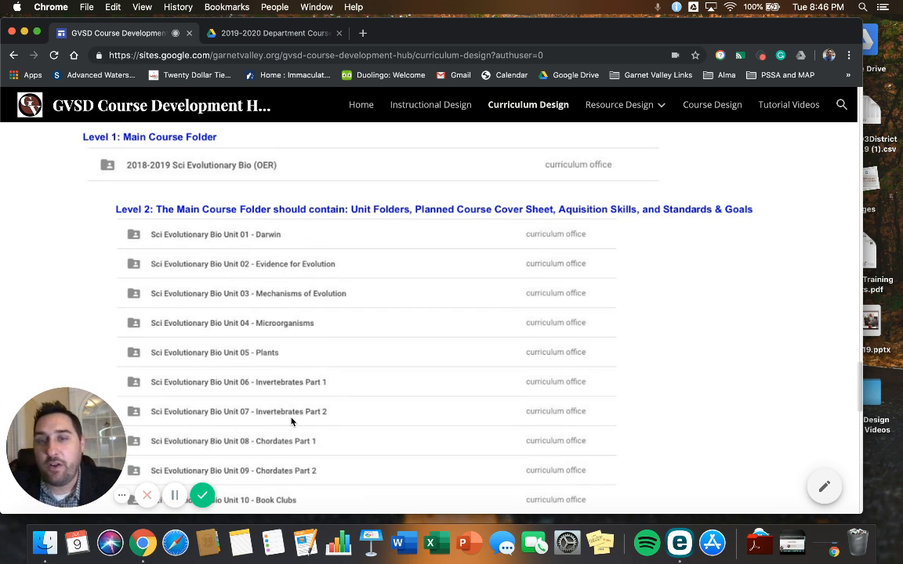
pyautogui.scroll(5, 290, 407)
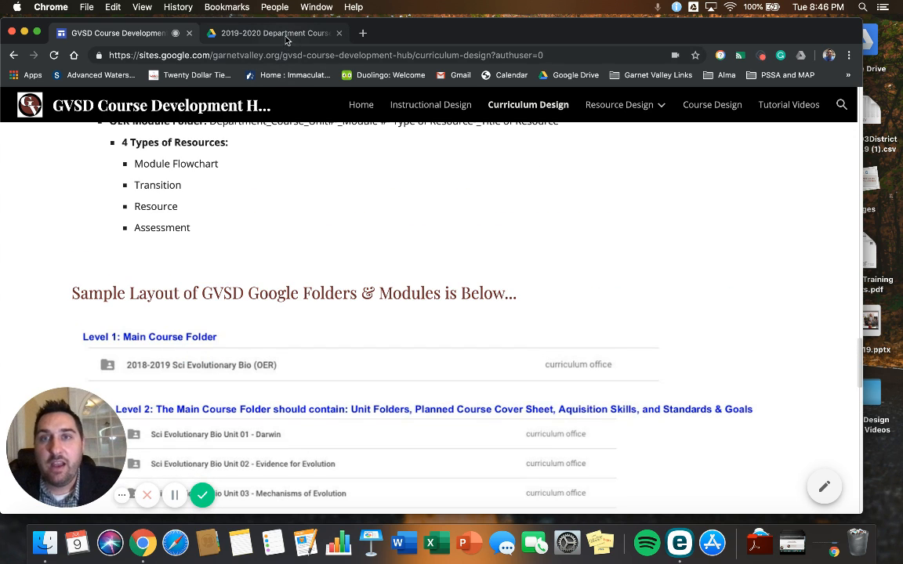
# Return to the department course folder in Google Drive and create a folder named Department Course Name Unit 01- Name of Unit.
pyautogui.click(287, 35)
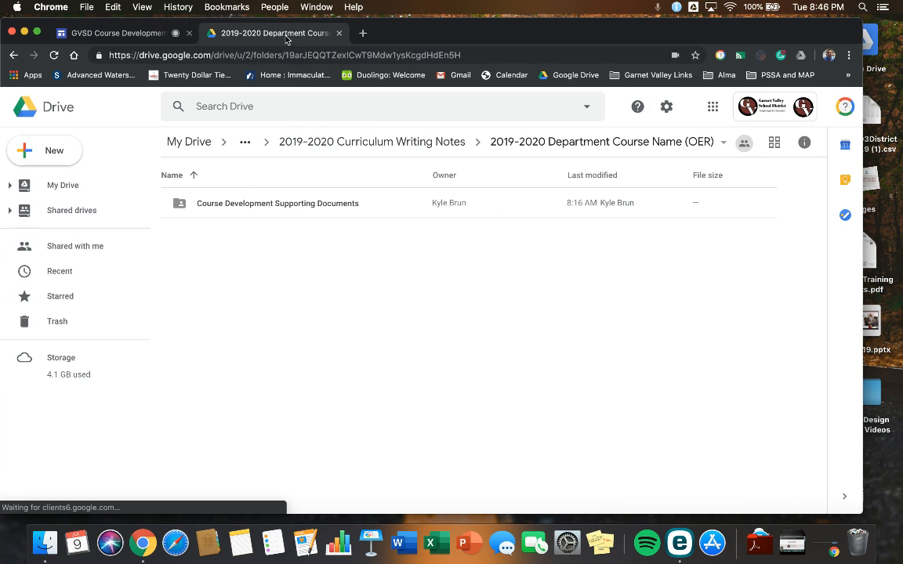
pyautogui.click(55, 154)
pyautogui.click(66, 155)
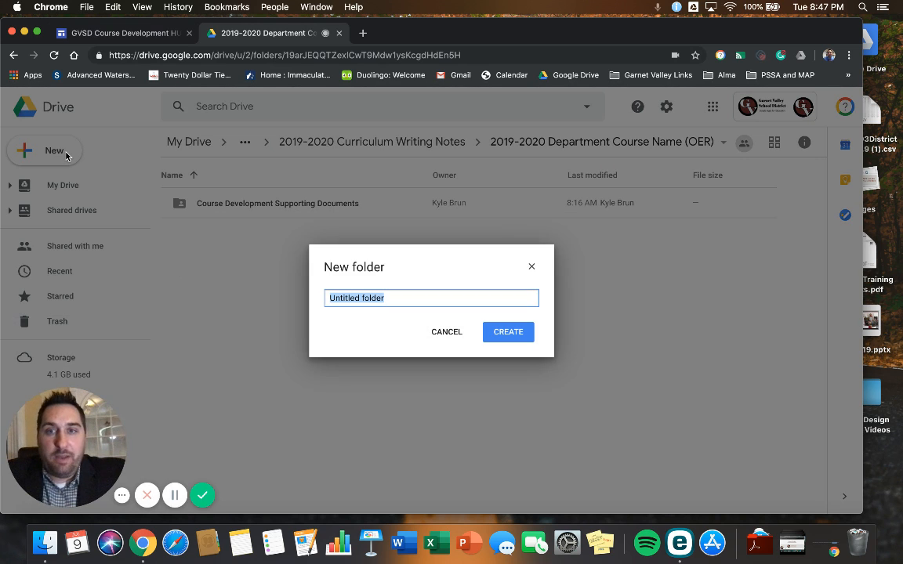
pyautogui.write('Department')
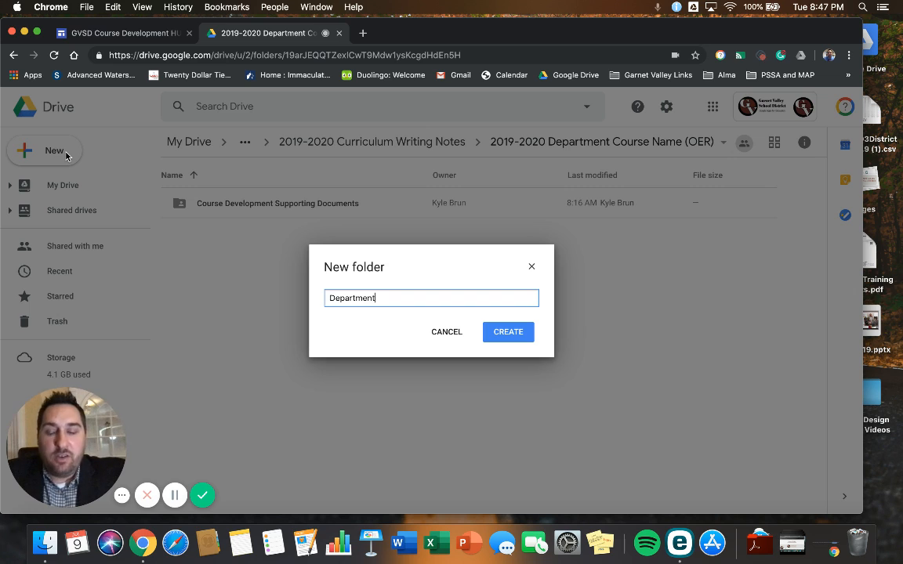
pyautogui.write('Course Name Unit 01-')
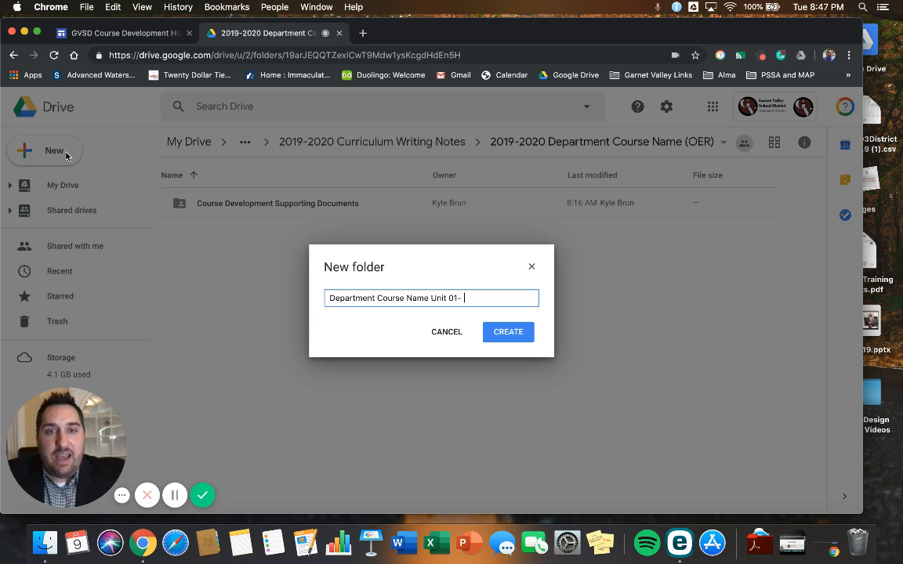
pyautogui.write('t')
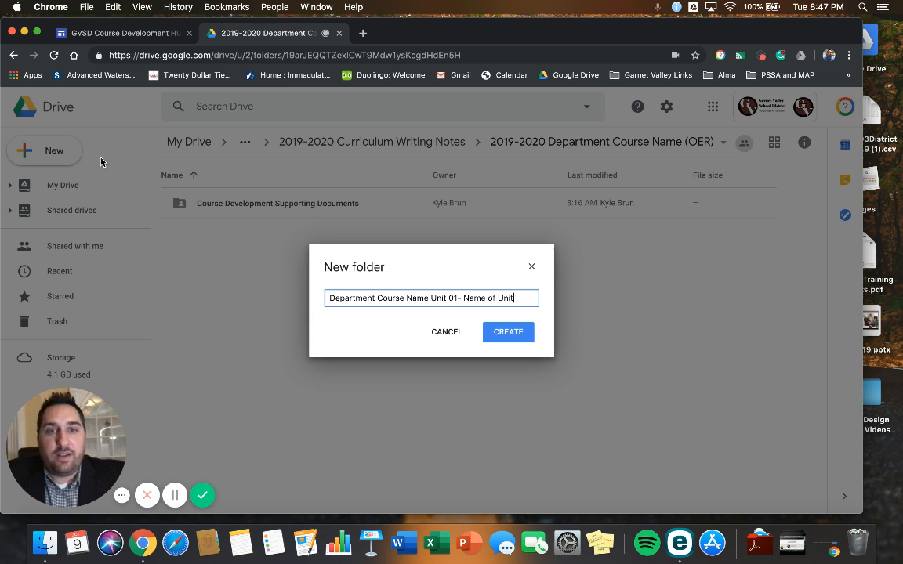
pyautogui.click(518, 333)
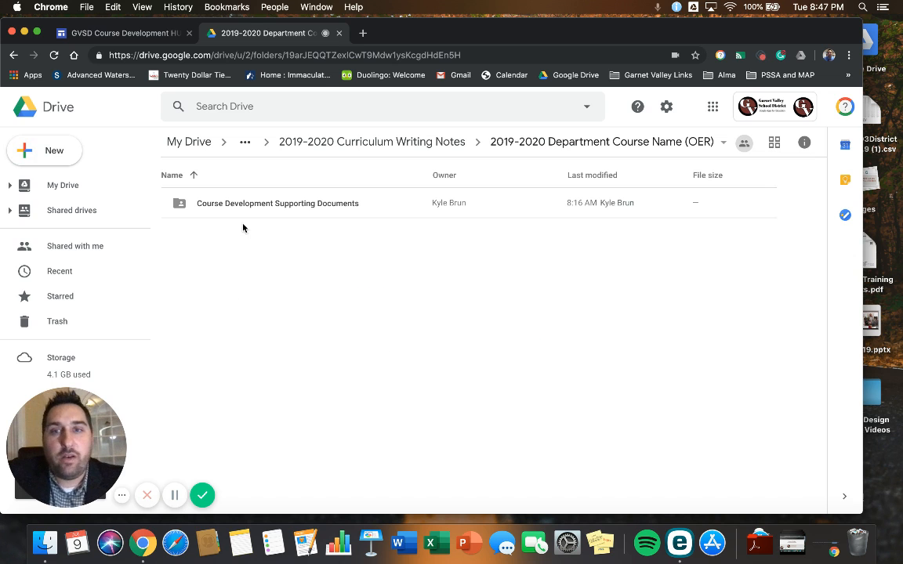
# Create a folder named Department Course Name Unit 02- Name of Unit, copying its name for reuse.
pyautogui.click(71, 161)
pyautogui.click(74, 156)
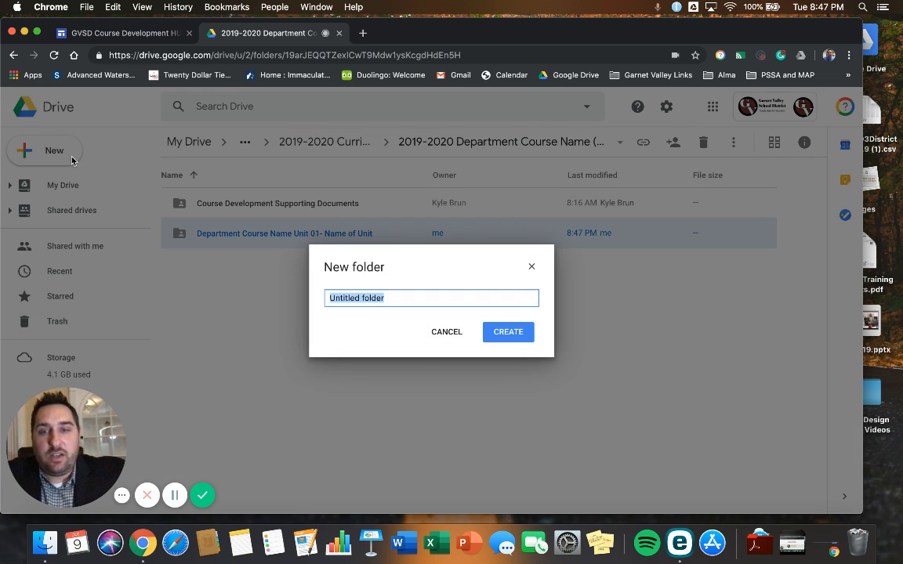
pyautogui.write('Department Cour')
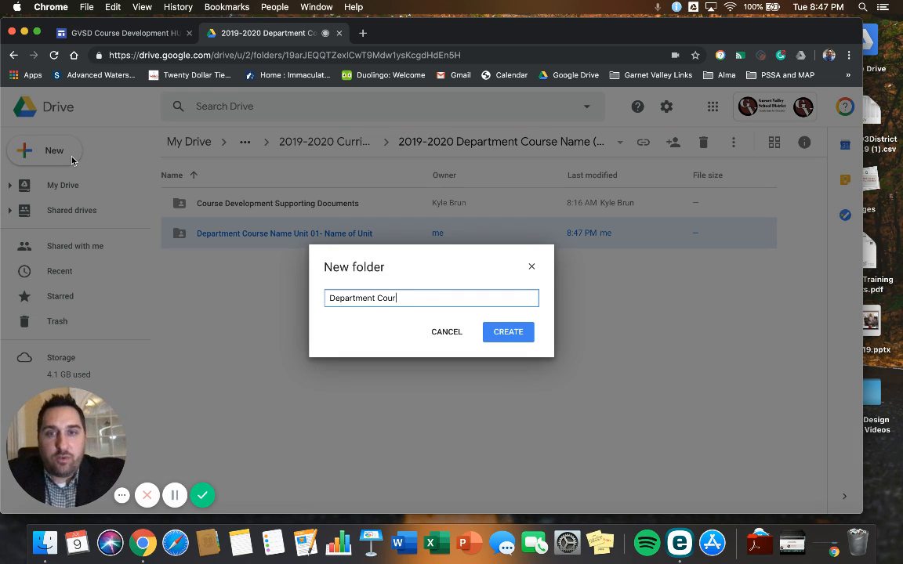
pyautogui.write('se Name Unit 02- Name of Unit')
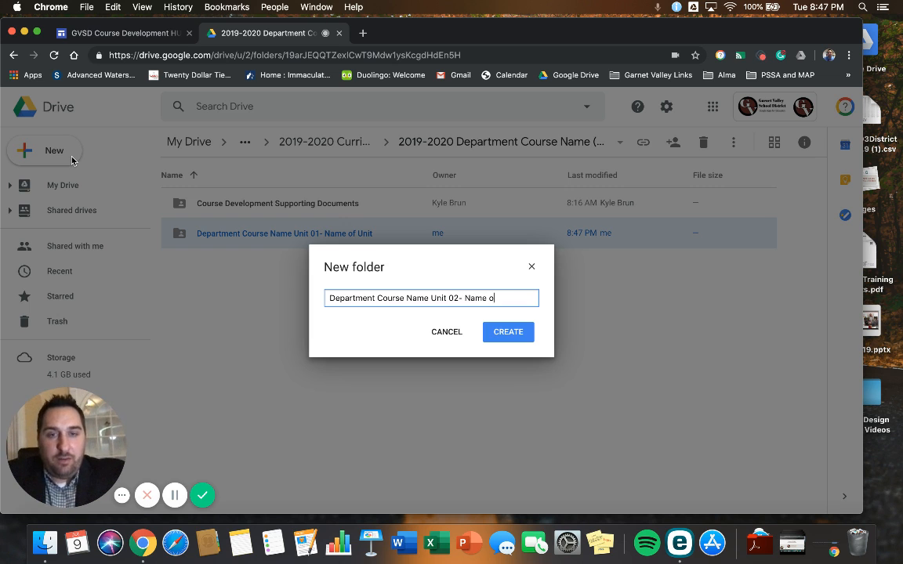
pyautogui.tripleClick(394, 291)
pyautogui.press('super+c')
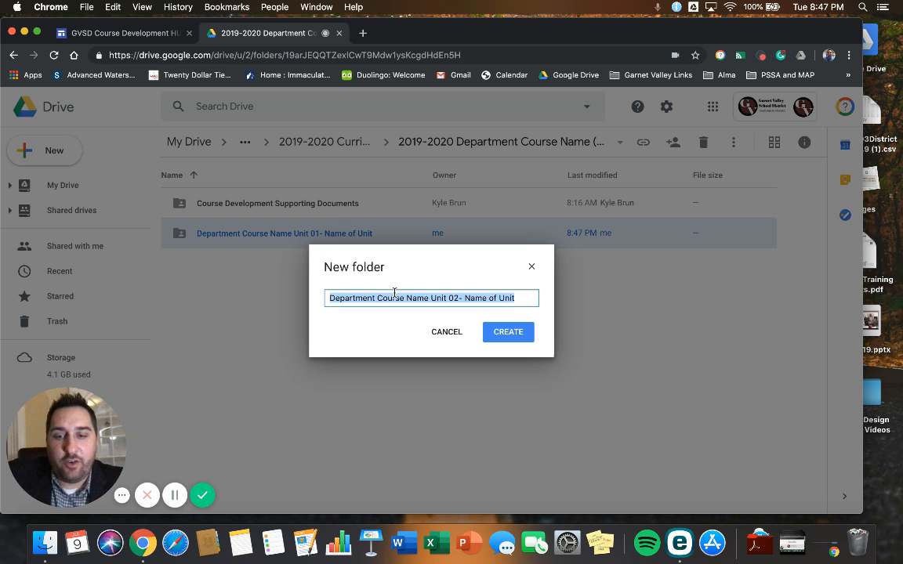
pyautogui.click(521, 336)
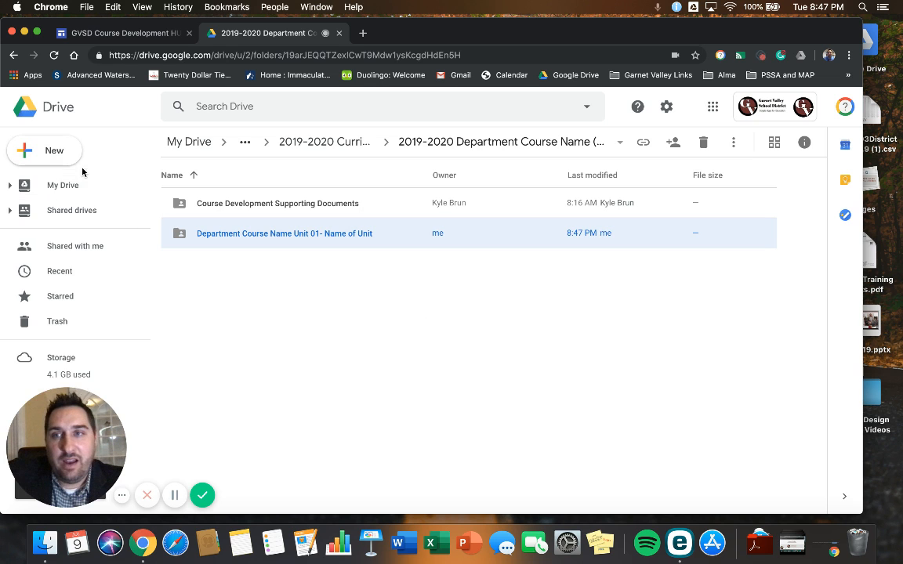
# Create a folder named Department Course Name Unit 03- Name of Unit, reusing the copied Unit 02 name.
pyautogui.click(66, 157)
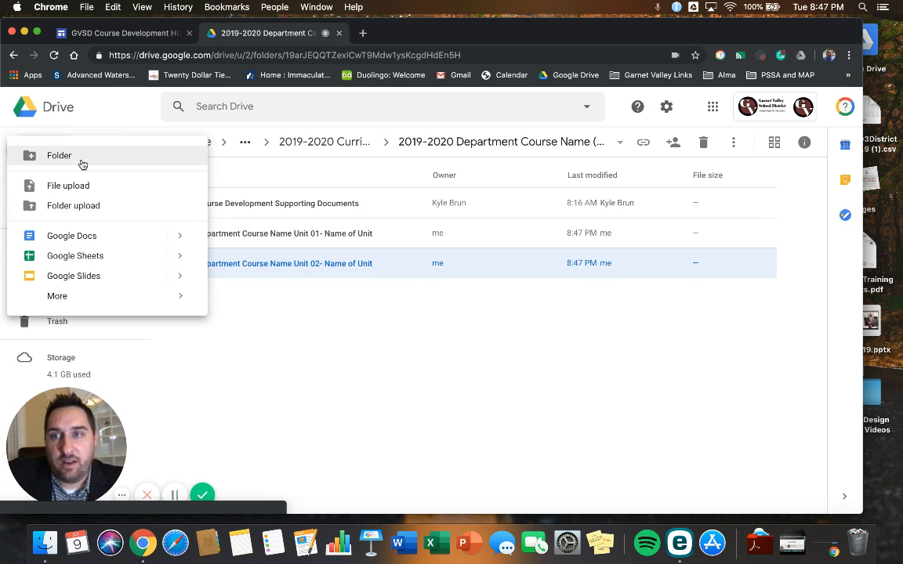
pyautogui.click(81, 161)
pyautogui.press('super+v')
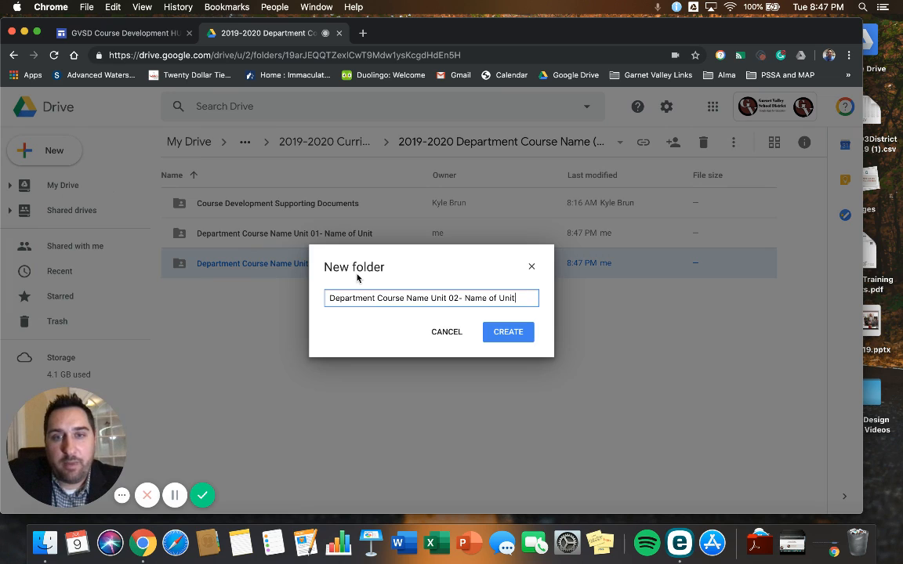
pyautogui.click(458, 298)
pyautogui.press('BackSpace')
pyautogui.write('3')
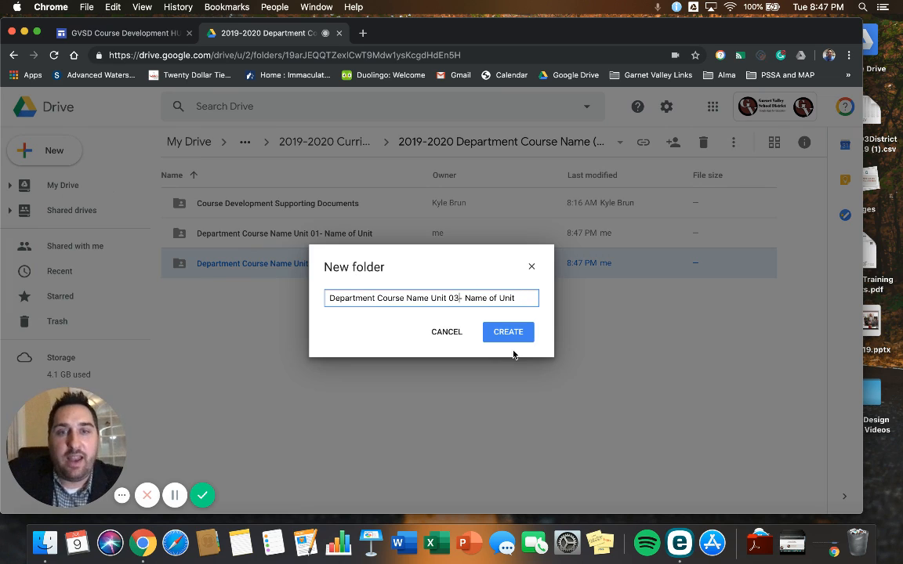
pyautogui.click(508, 332)
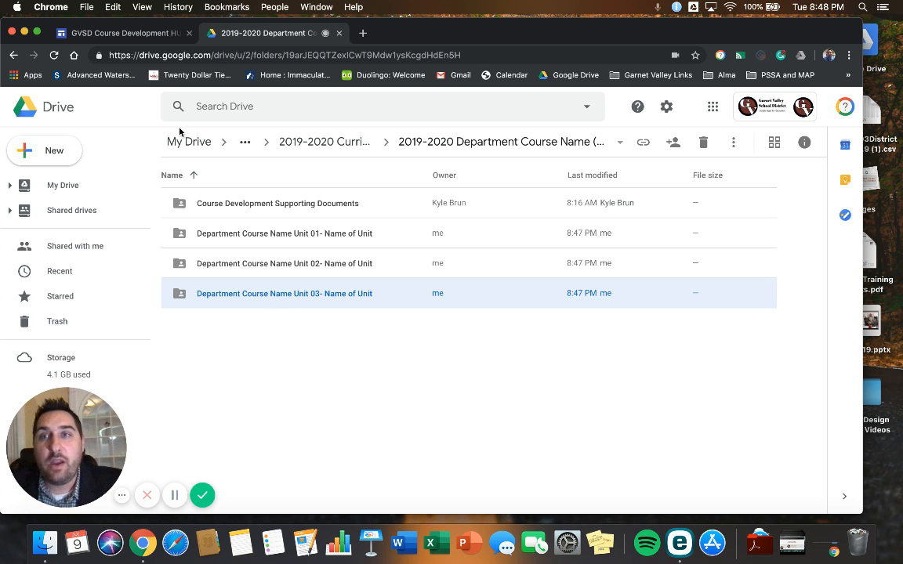
# Switch to the GVSD Course Development HUB site and make a copy of the Planned Course Cover Sheet master template.
pyautogui.click(118, 33)
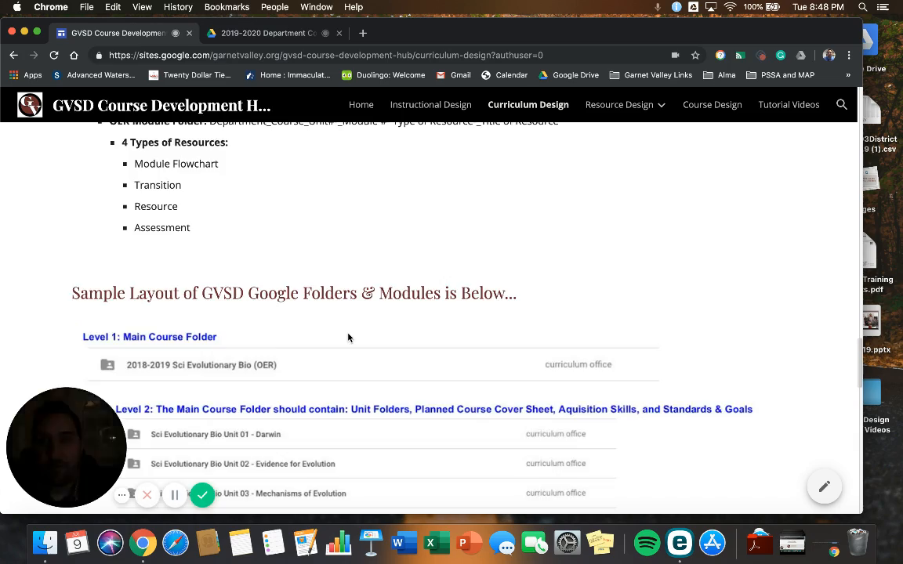
pyautogui.scroll(10, 348, 339)
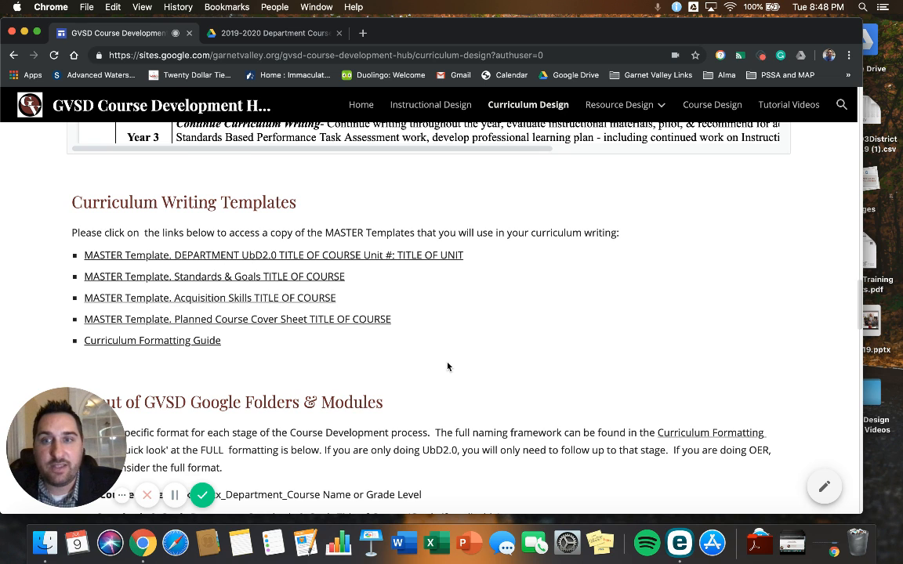
pyautogui.scroll(-1, 447, 367)
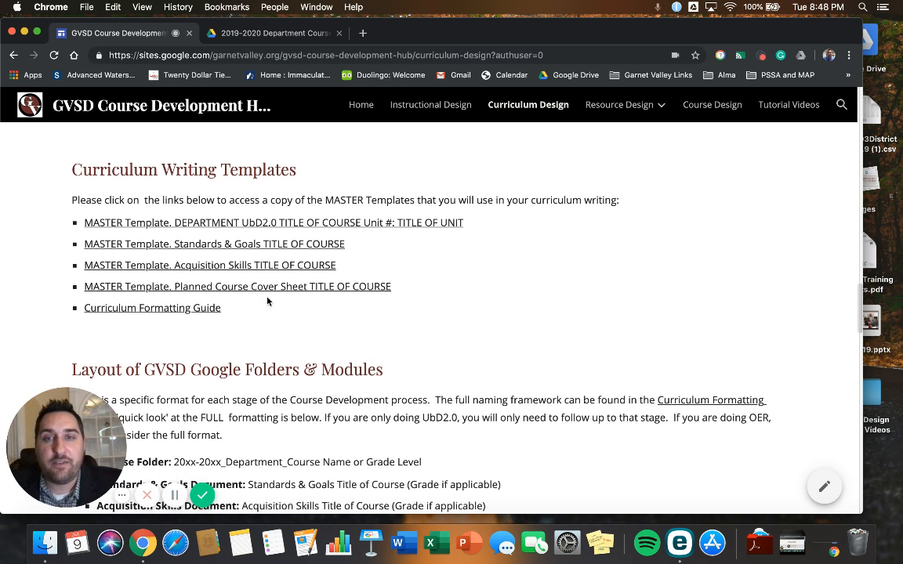
pyautogui.click(222, 287)
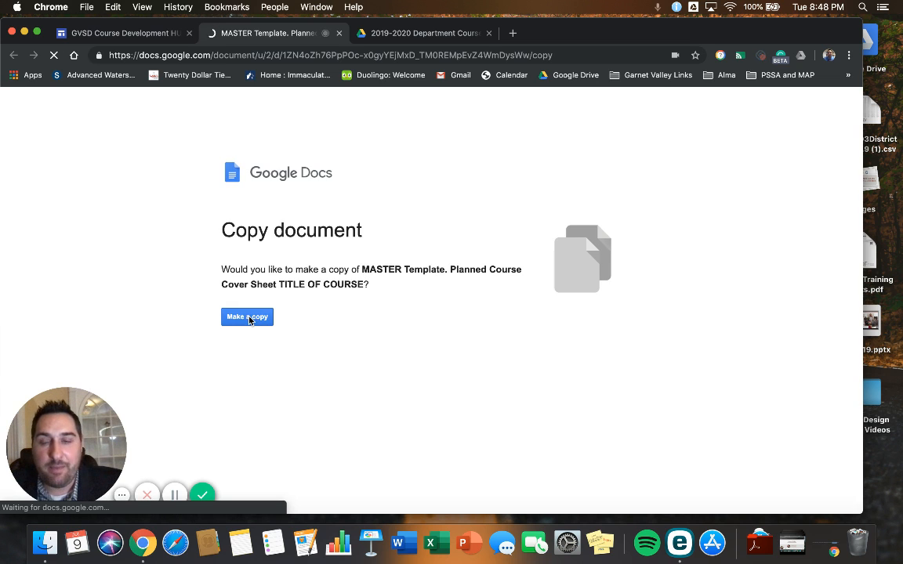
pyautogui.click(245, 318)
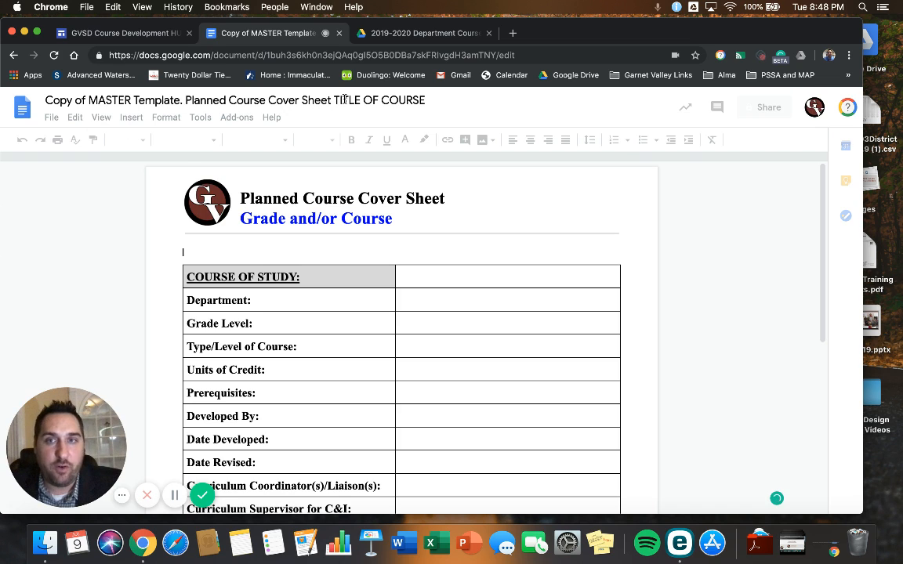
# Rename the copied document as Planned Course Cover Sheet Title of Course.
pyautogui.click(185, 100)
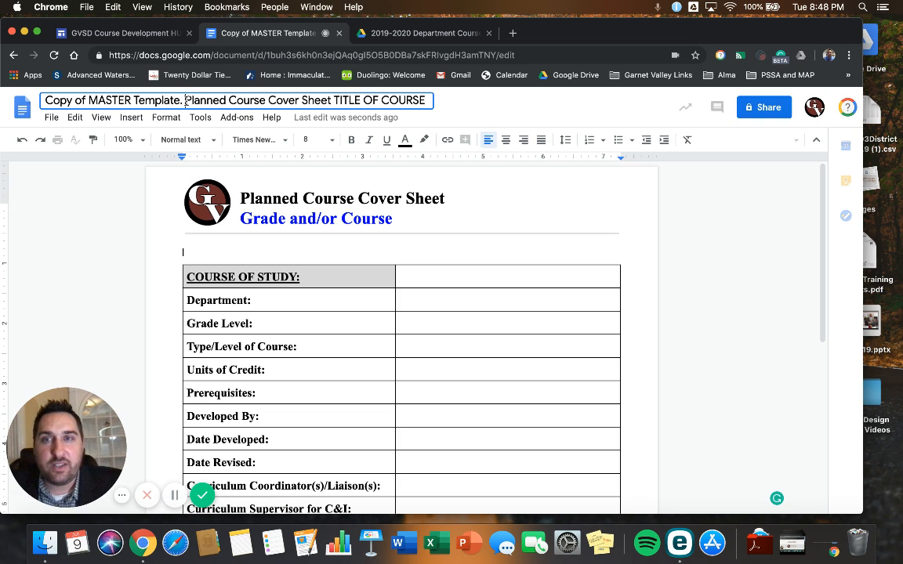
pyautogui.keyDown('shift'); pyautogui.click(45, 98); pyautogui.keyUp('shift')
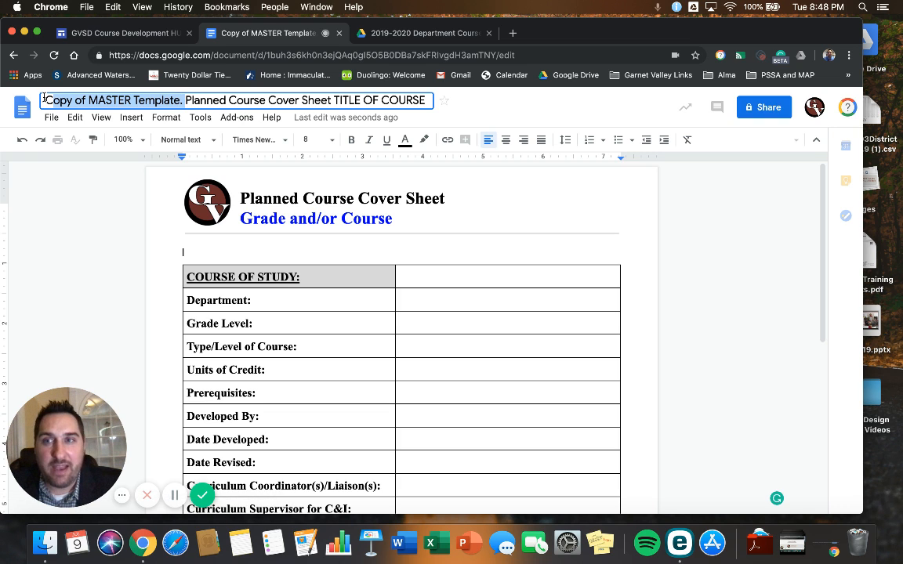
pyautogui.press('BackSpace')
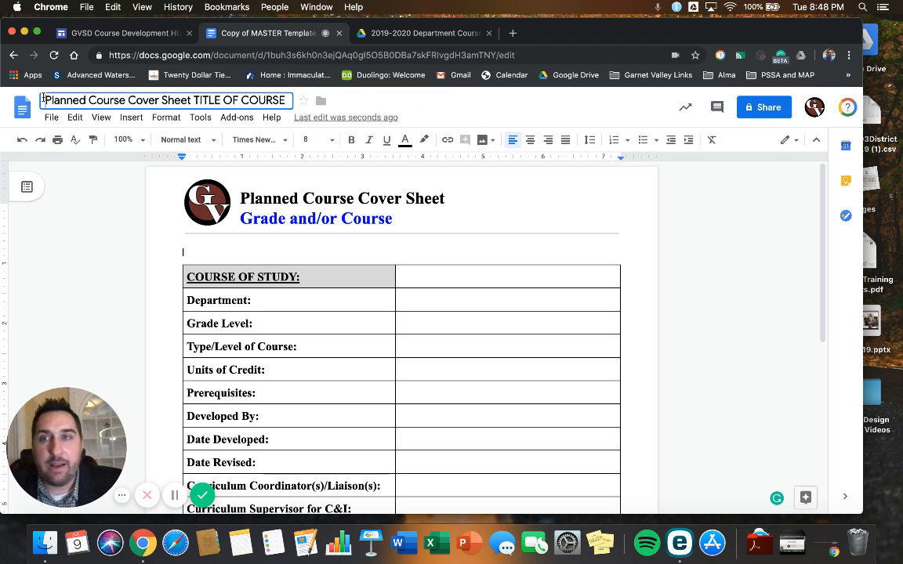
pyautogui.click(285, 100)
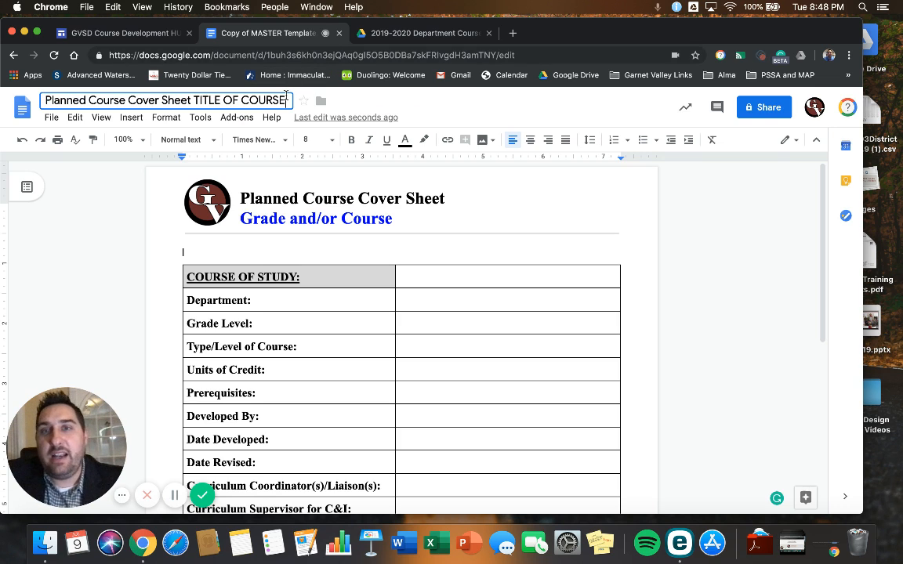
pyautogui.moveTo(285, 100); pyautogui.dragTo(192, 103)
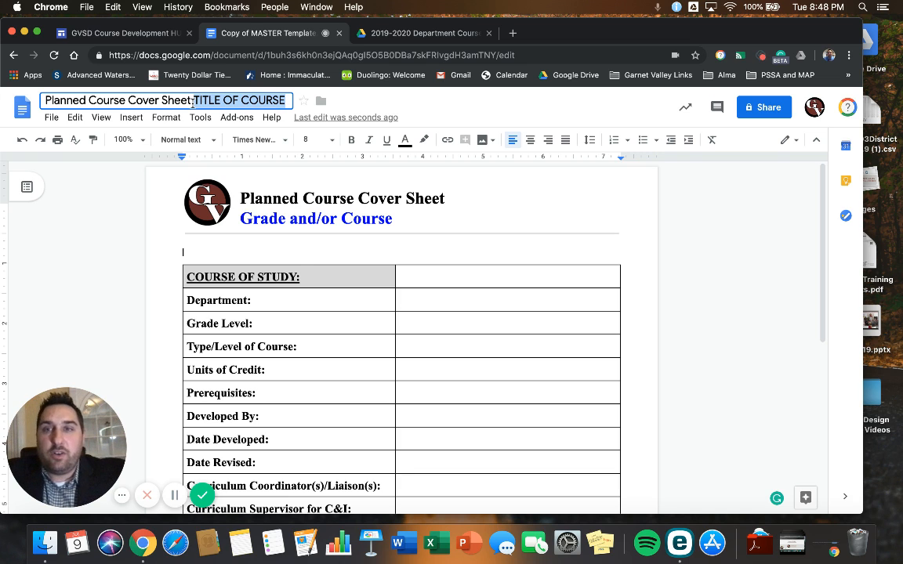
pyautogui.write('Title of ')
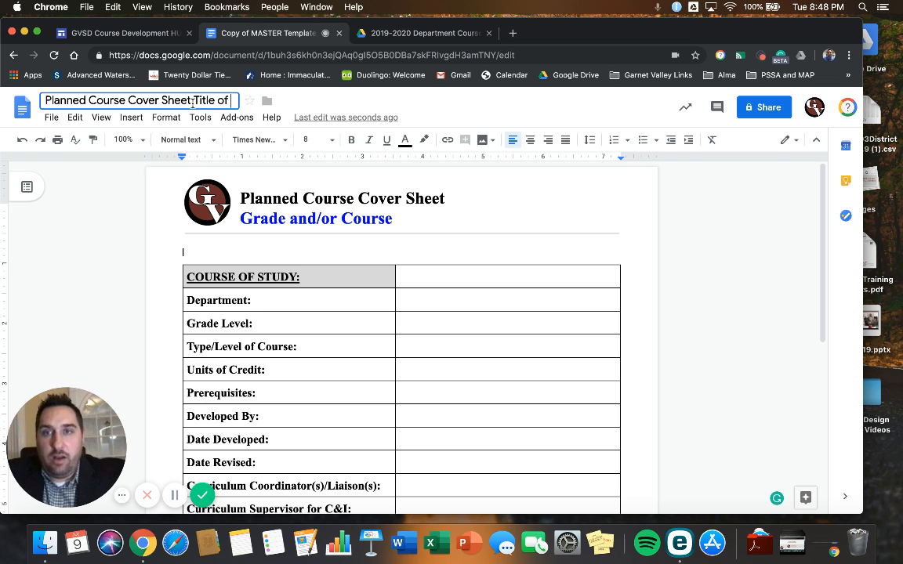
pyautogui.write('Course')
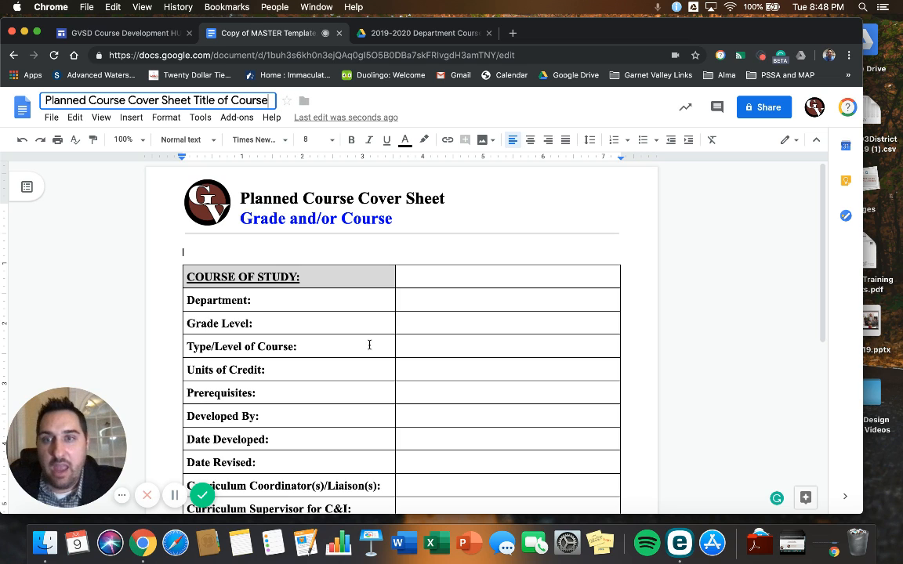
# Replace the blue Grade and/or Course line in the document header with Title of Course.
pyautogui.scroll(-1, 347, 345)
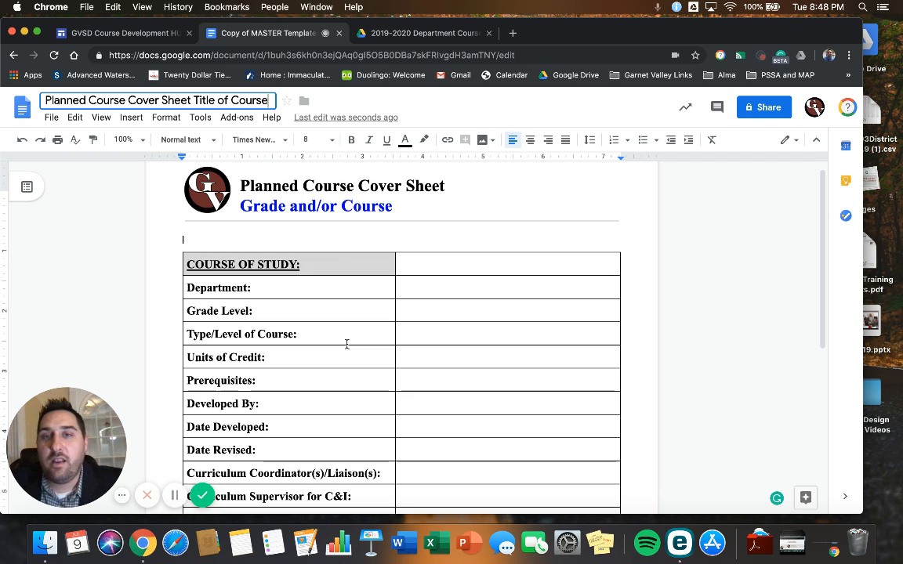
pyautogui.click(329, 217)
pyautogui.moveTo(400, 204); pyautogui.dragTo(245, 201)
pyautogui.write('T')
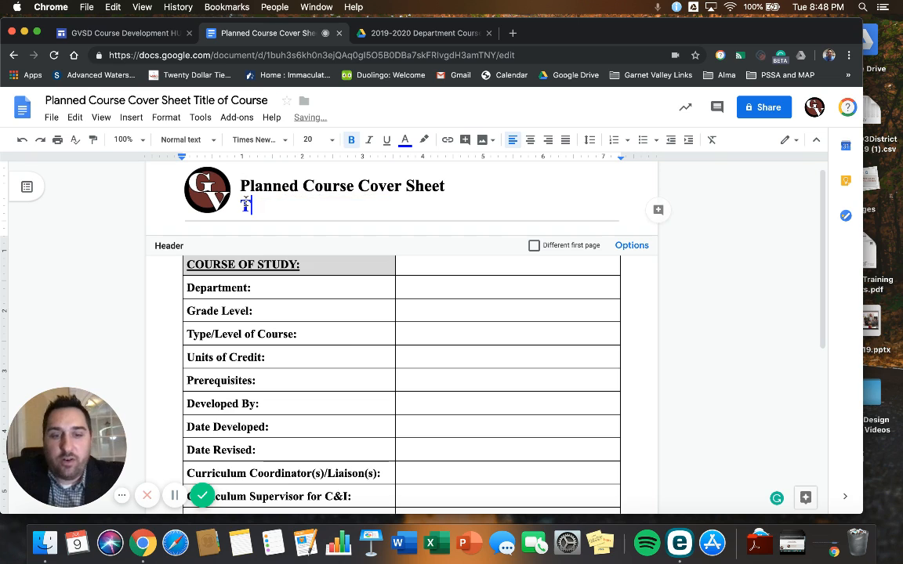
pyautogui.write('itle of Course')
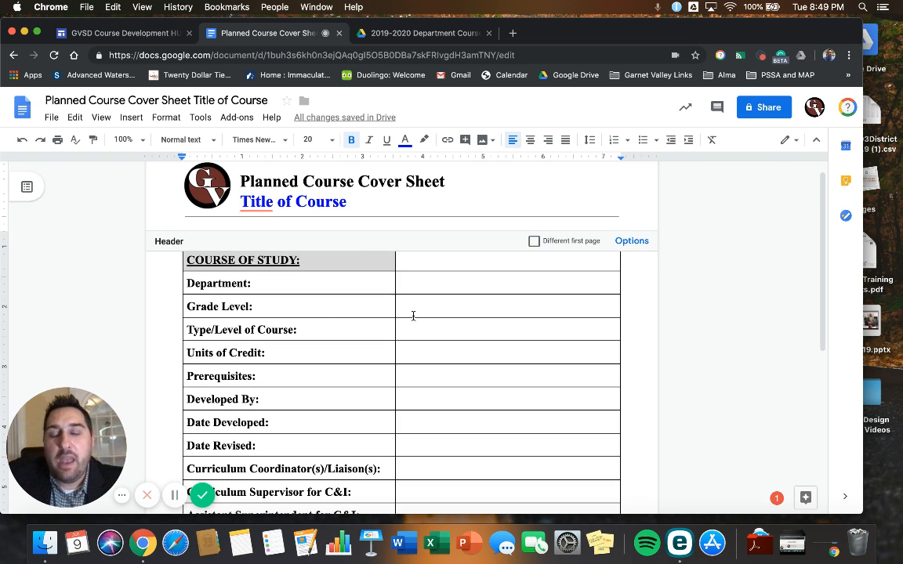
# Move the cover sheet into the starred 2019-2020 Department Course Name (OER) folder, accepting that it will be shared.
pyautogui.scroll(-3, 323, 363)
pyautogui.scroll(3, 328, 350)
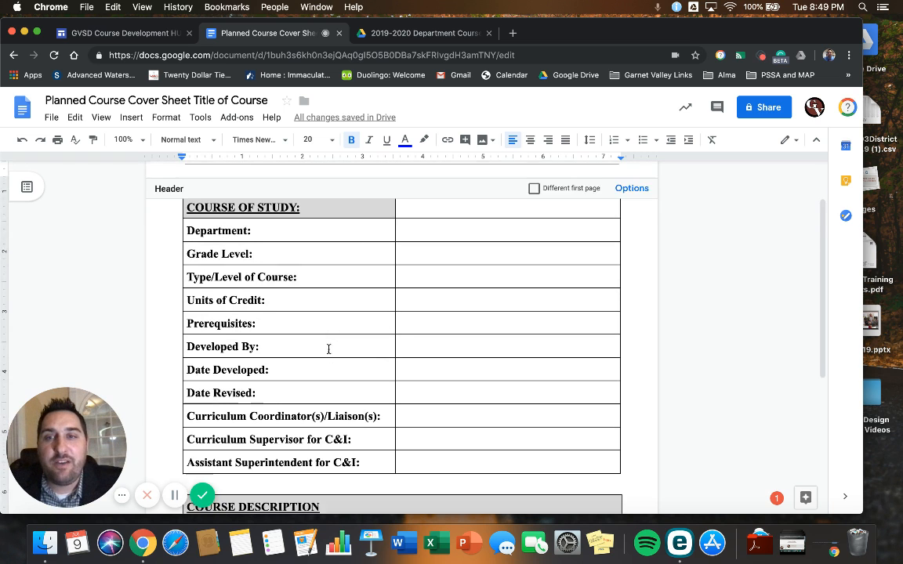
pyautogui.scroll(1, 400, 372)
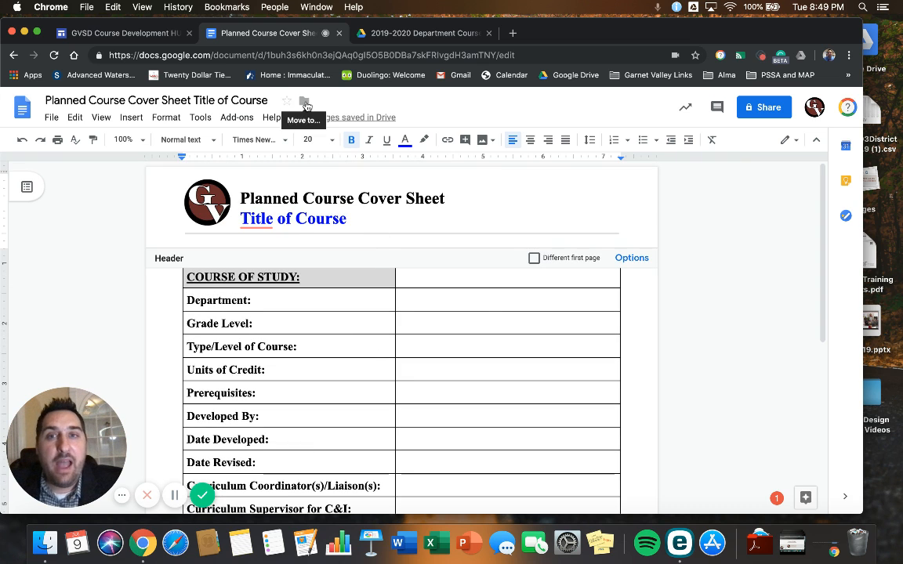
pyautogui.click(304, 103)
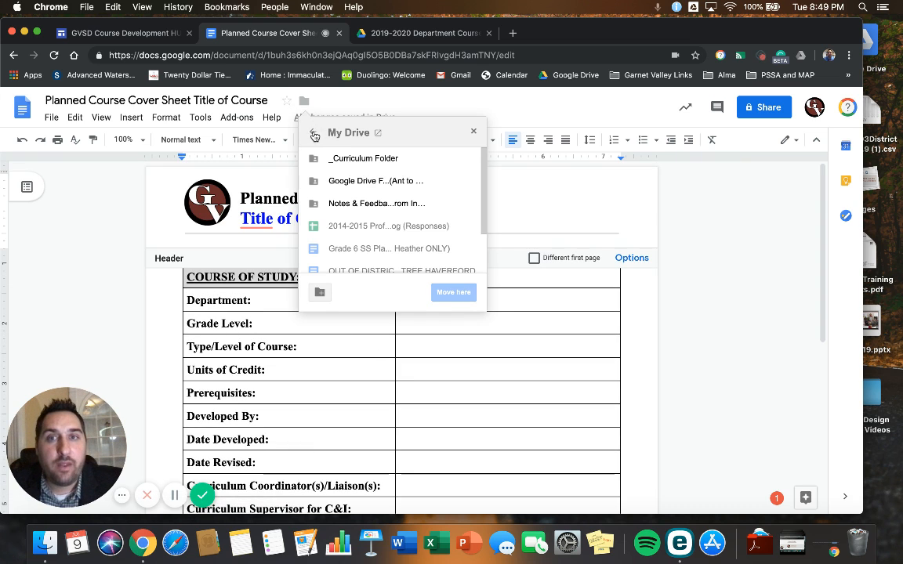
pyautogui.click(312, 133)
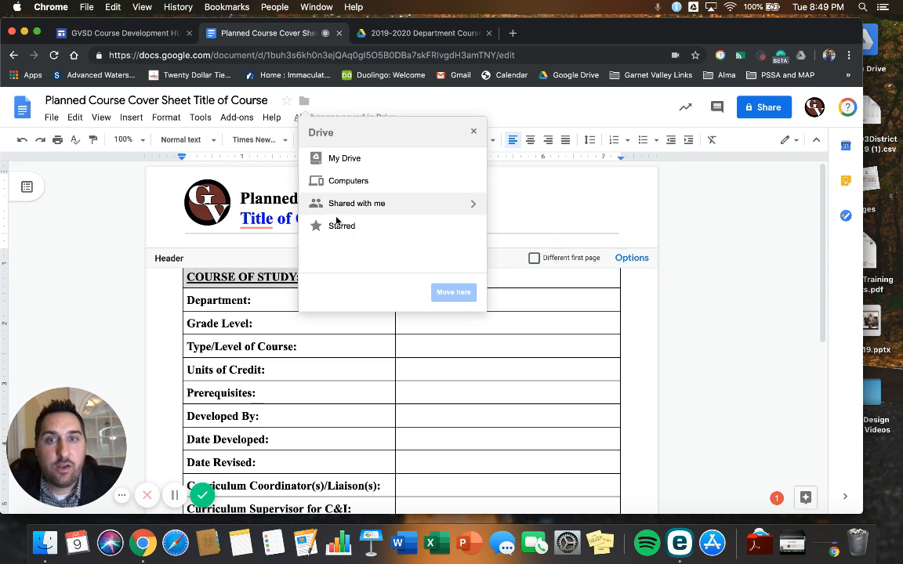
pyautogui.click(471, 228)
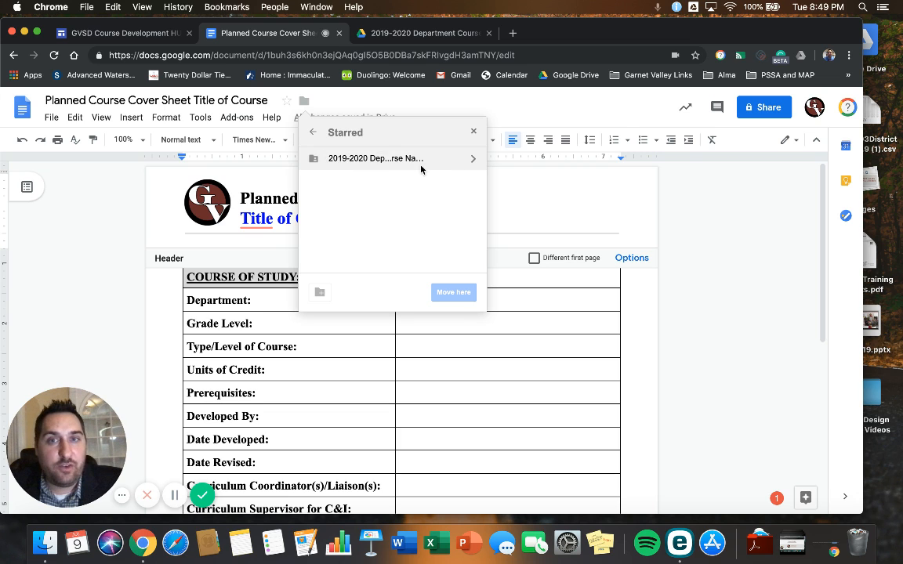
pyautogui.click(472, 162)
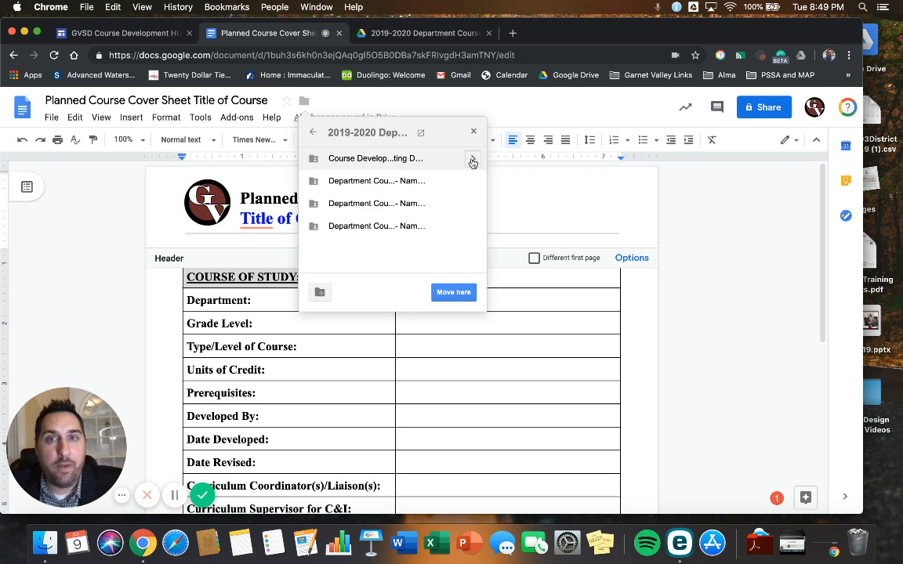
pyautogui.click(464, 296)
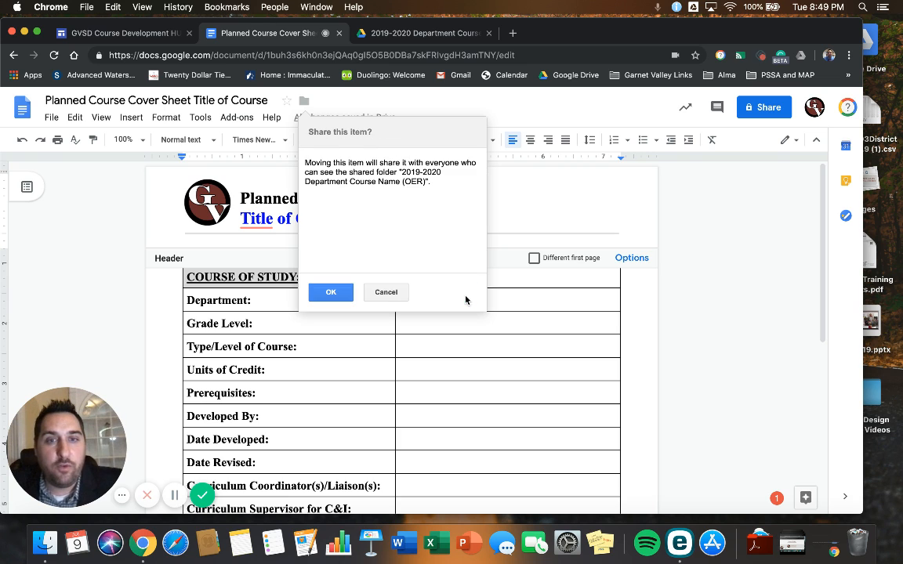
pyautogui.click(331, 293)
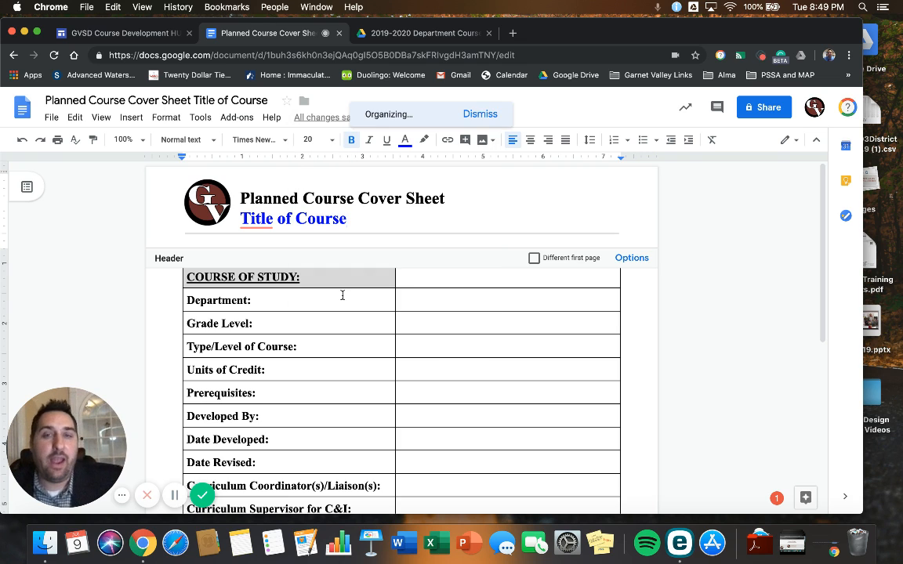
# Close the cover sheet, return to the department course folder in Google Drive and reload its contents.
pyautogui.click(338, 33)
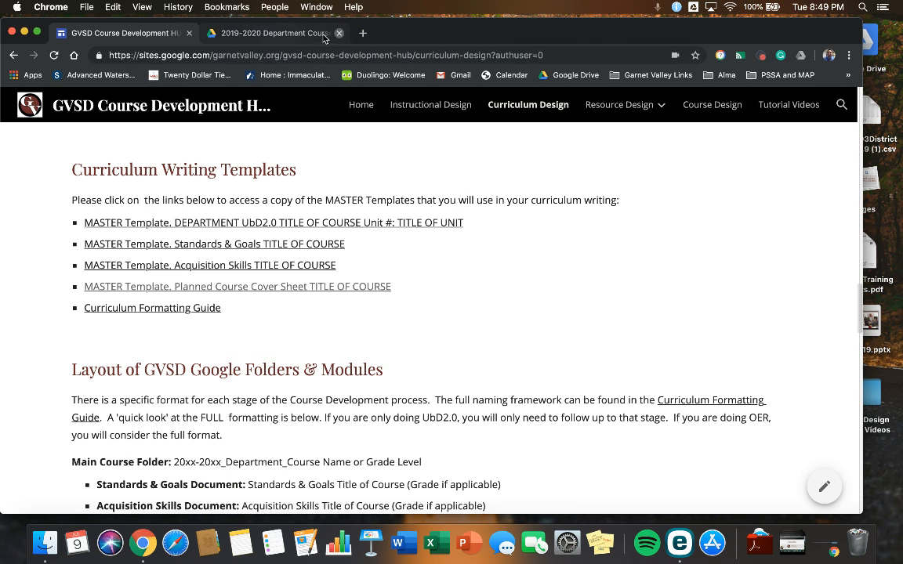
pyautogui.click(283, 33)
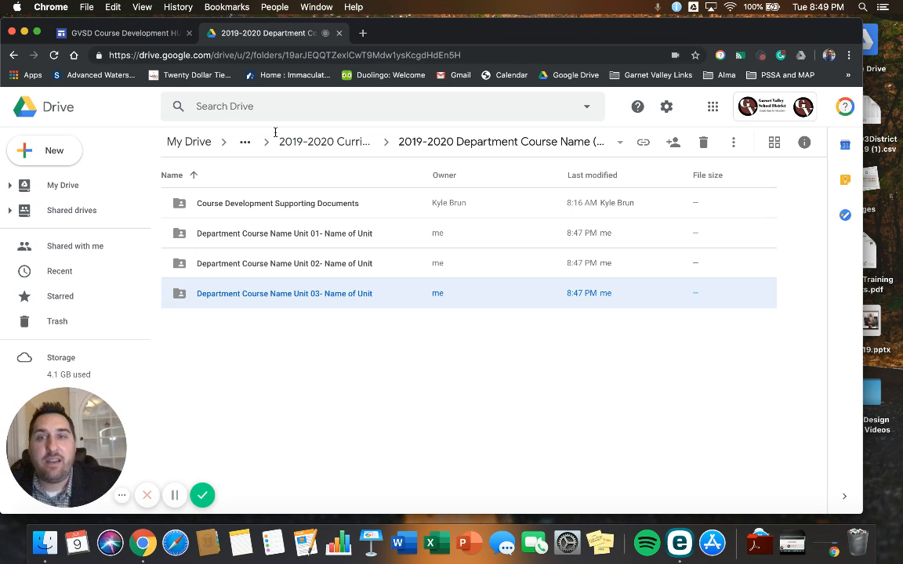
pyautogui.click(54, 55)
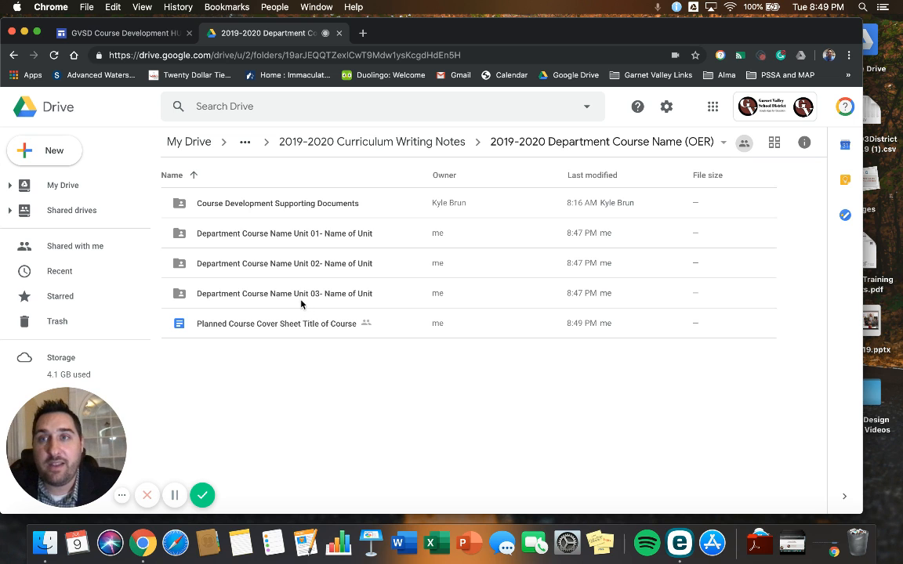
# Make a copy of the Standards & Goals master template from the hub's template list and remove "Copy of MASTER Template." from its title.
pyautogui.click(122, 33)
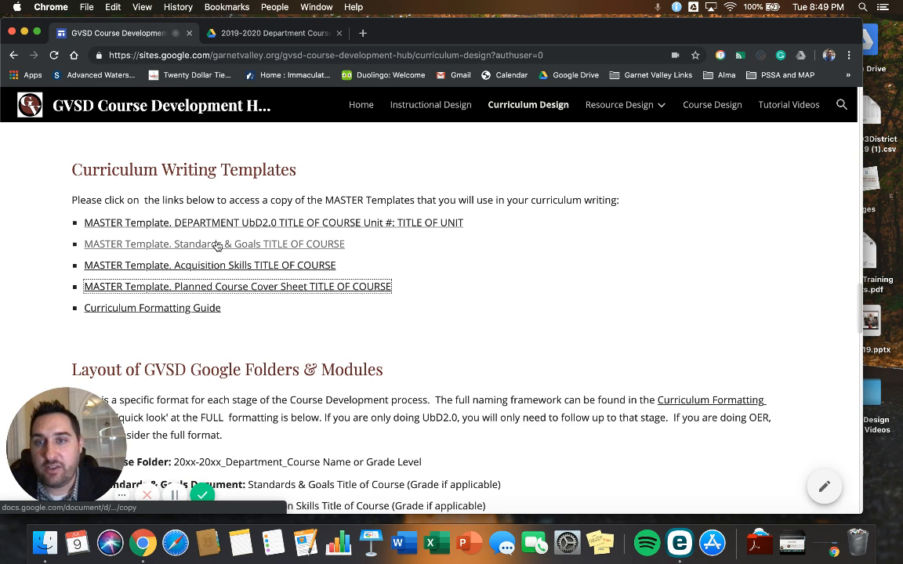
pyautogui.click(217, 244)
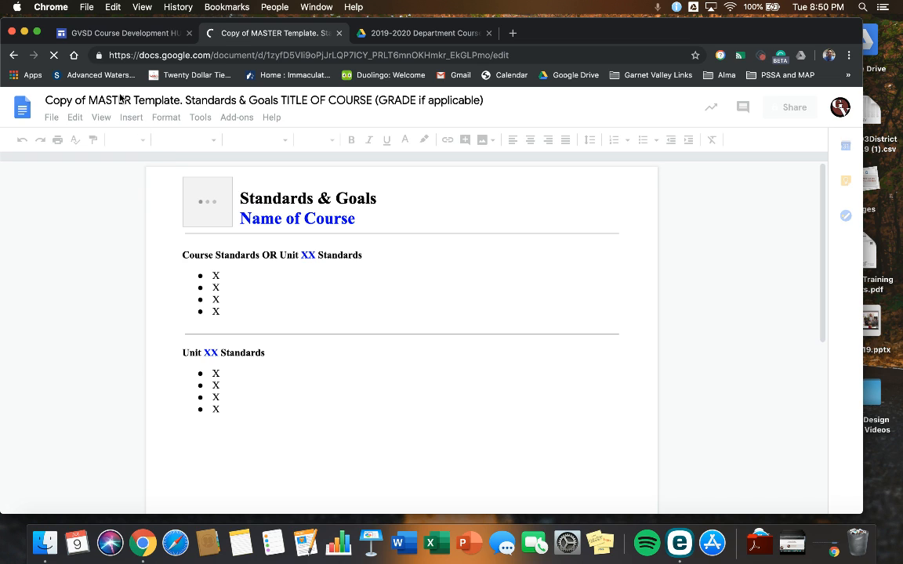
pyautogui.click(186, 102)
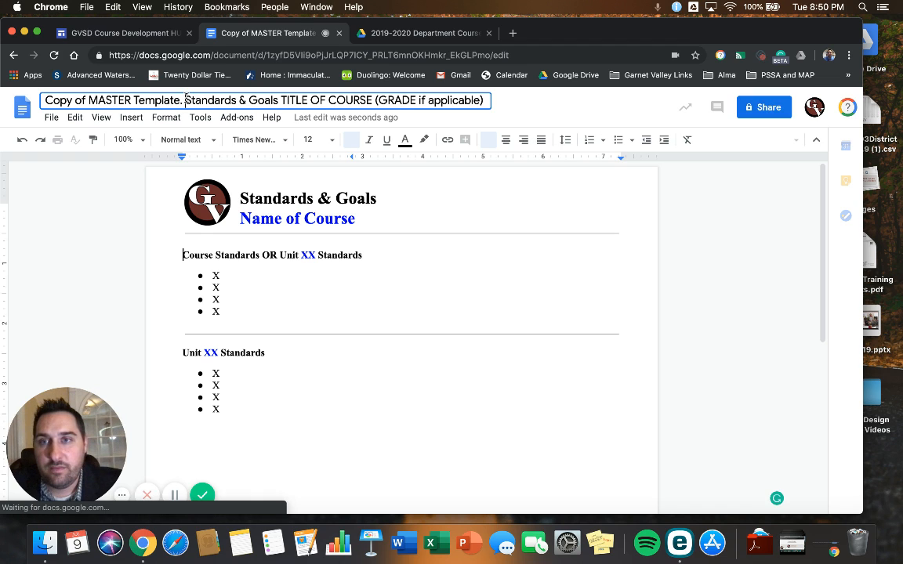
pyautogui.moveTo(186, 101); pyautogui.dragTo(49, 97)
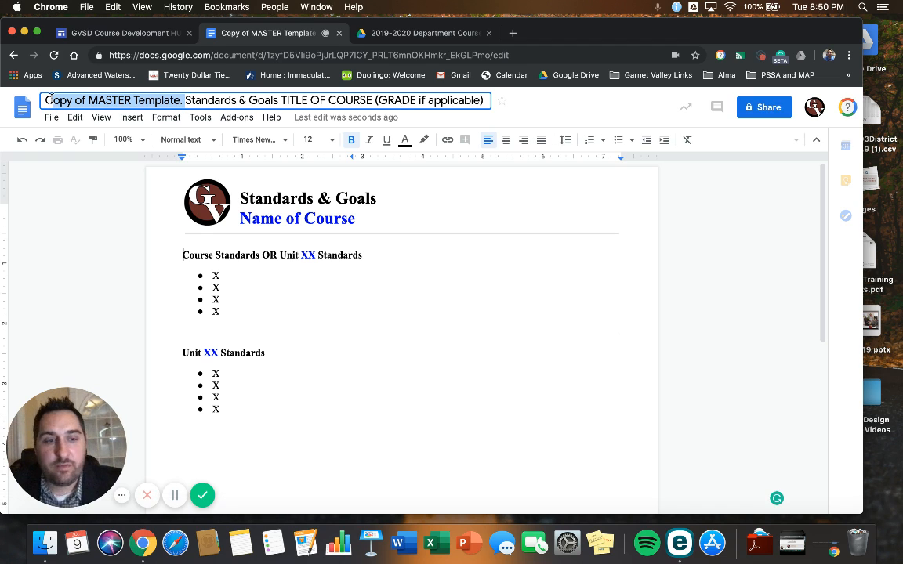
pyautogui.press('BackSpace')
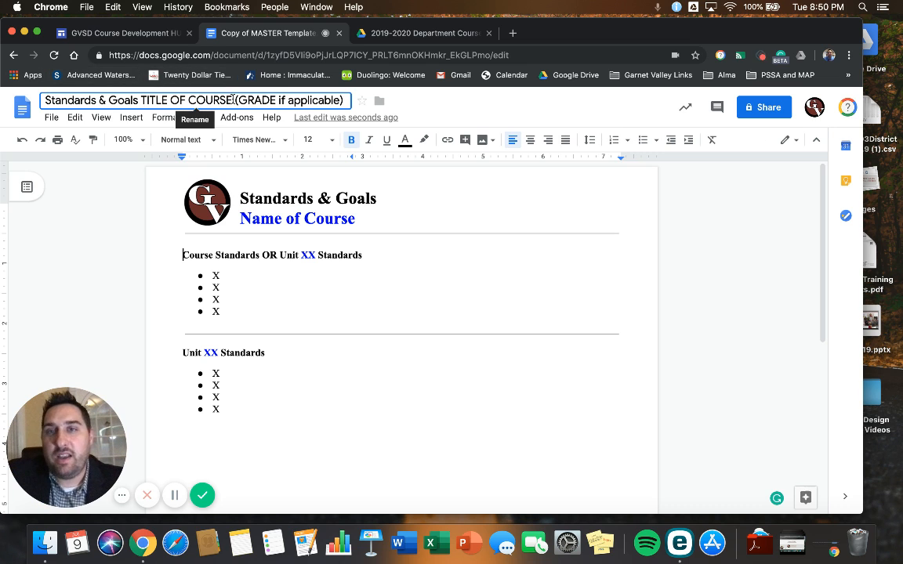
# Complete the document's new name as Standards & Goals Title of Course (Any Grade).
pyautogui.moveTo(233, 96); pyautogui.dragTo(134, 94)
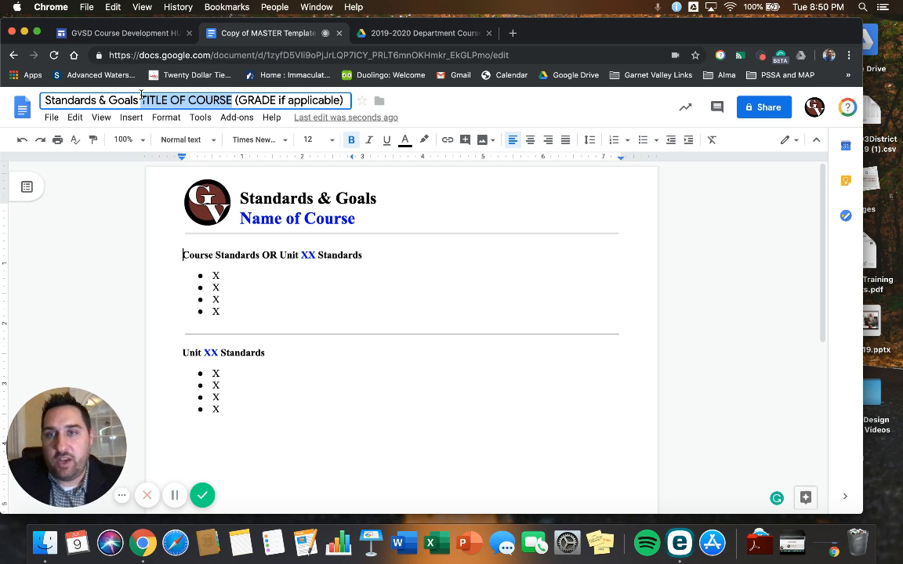
pyautogui.press('BackSpace')
pyautogui.write('Title')
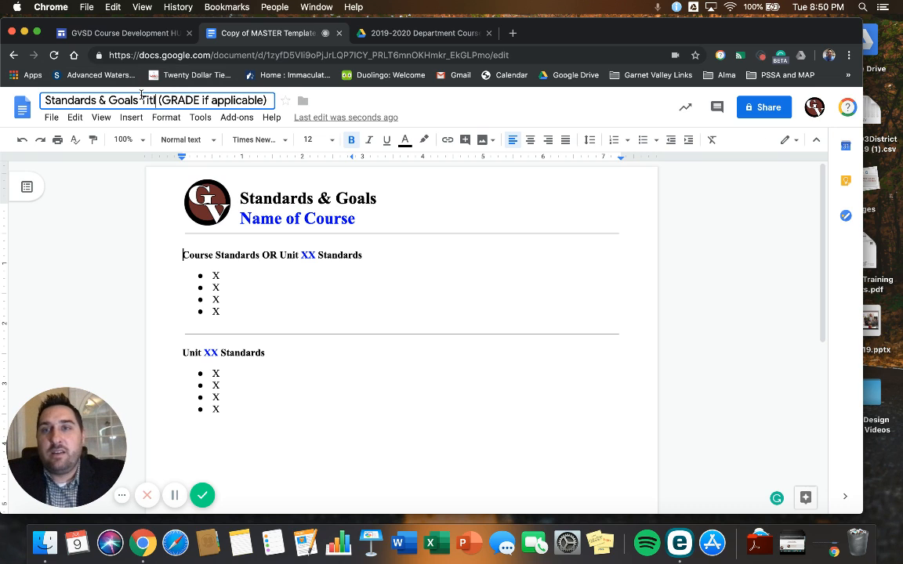
pyautogui.write(' of Coru')
pyautogui.press('BackSpace')
pyautogui.press('BackSpace')
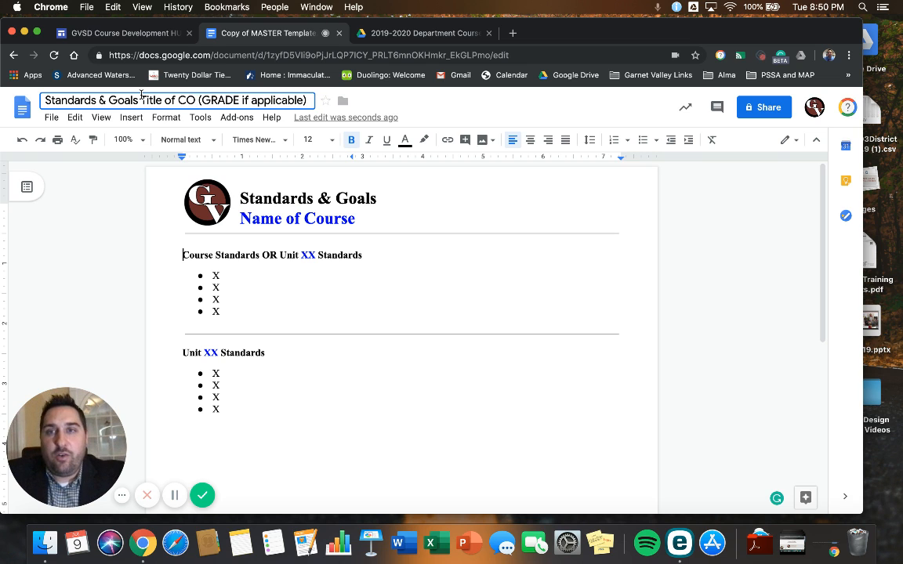
pyautogui.write('urse')
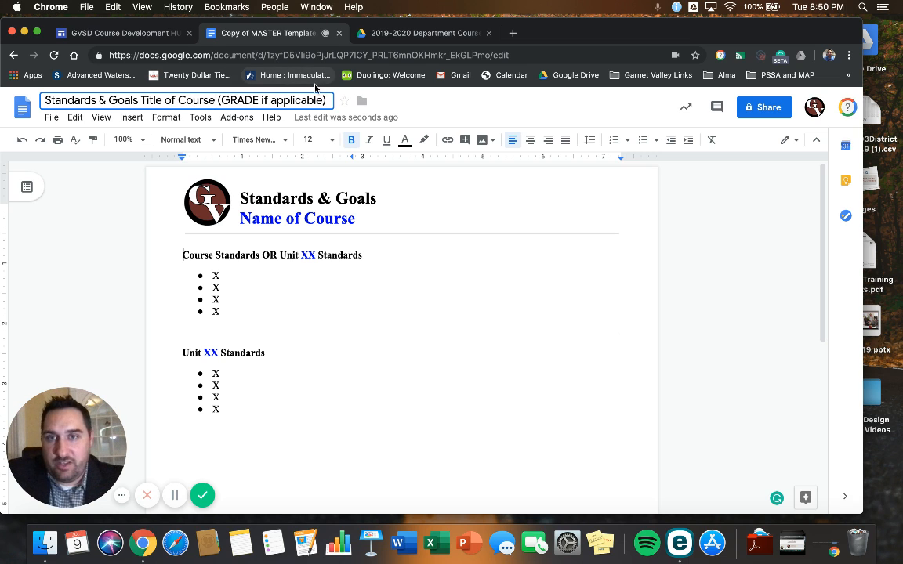
pyautogui.moveTo(327, 99); pyautogui.dragTo(218, 100)
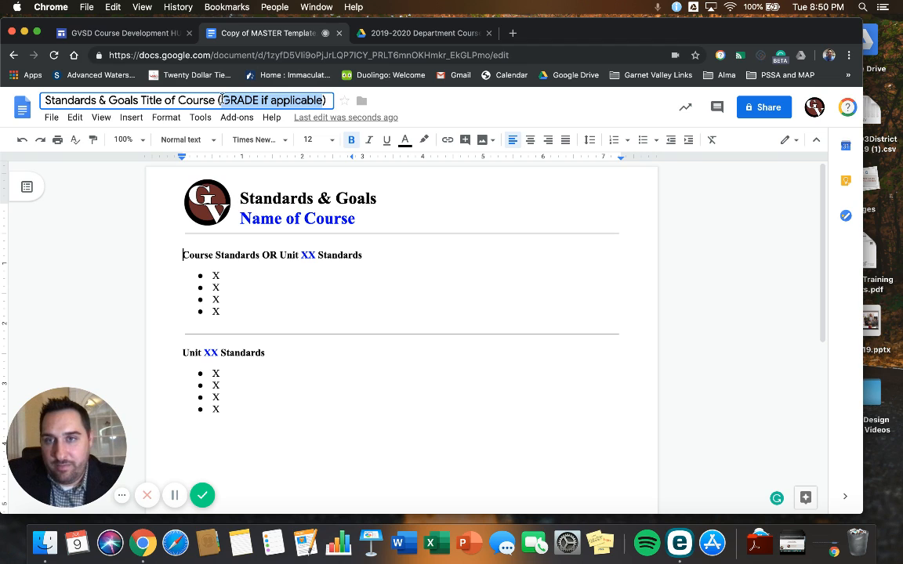
pyautogui.write('Any Graa')
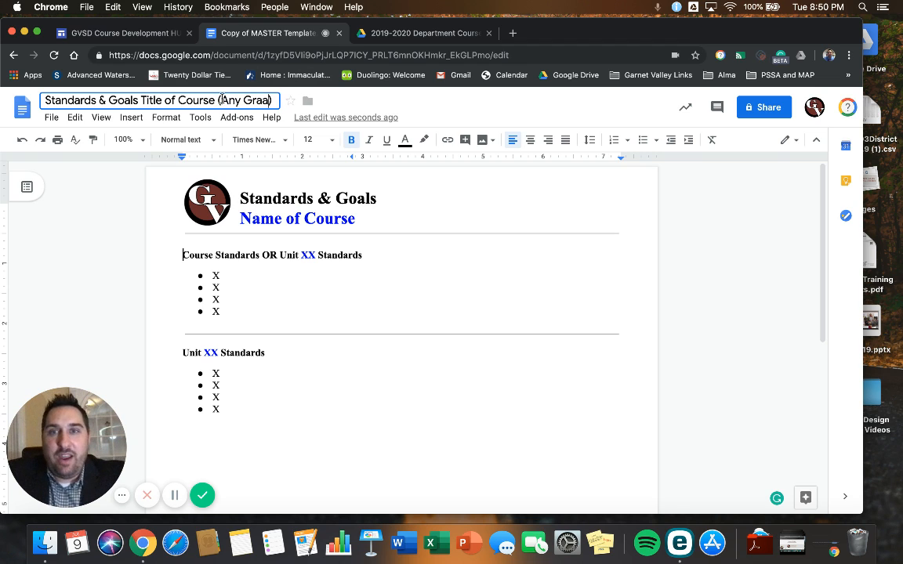
pyautogui.press('BackSpace')
pyautogui.write('de')
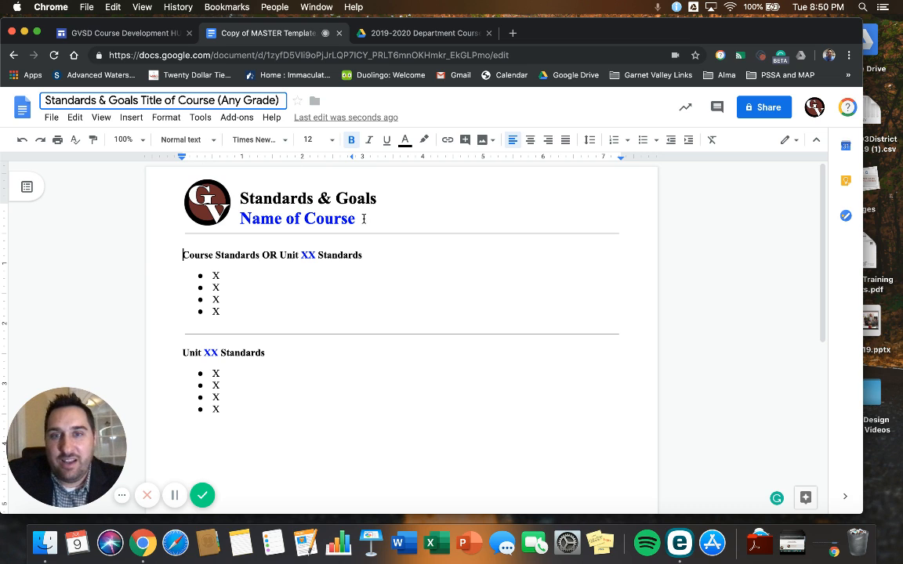
# Replace the blue Name of Course line in the Standards & Goals header with Title of Course.
pyautogui.click(359, 219)
pyautogui.moveTo(352, 219); pyautogui.dragTo(244, 218)
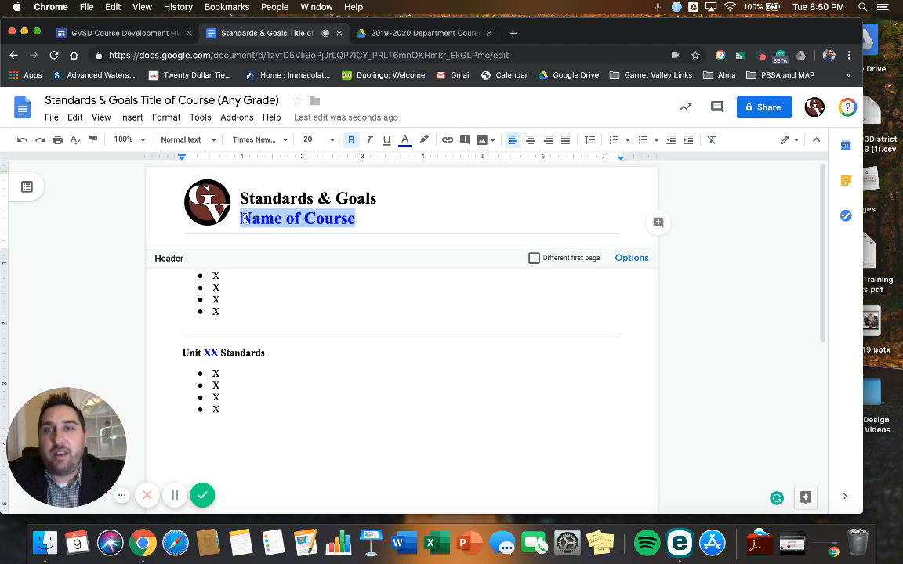
pyautogui.write('Title of Co')
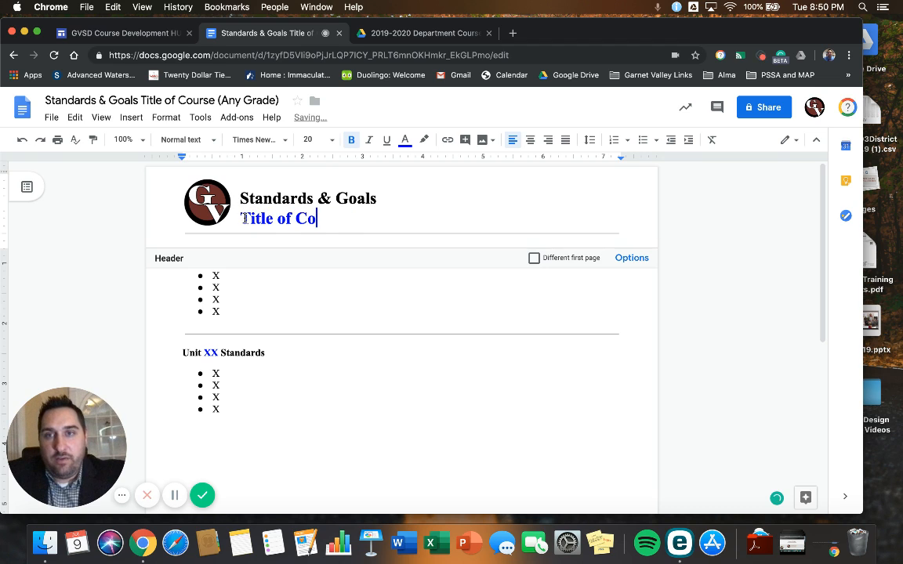
pyautogui.write('urse')
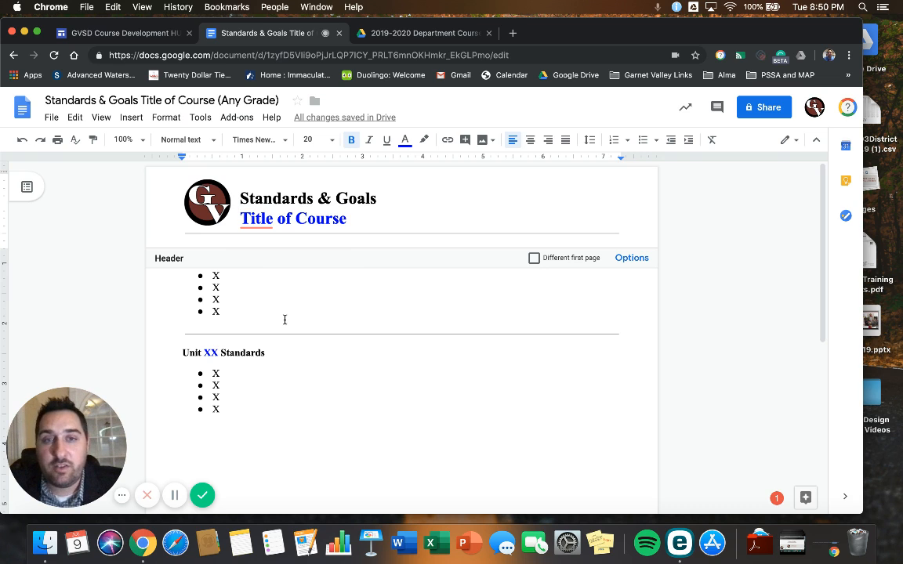
# Replace the blue XX placeholders in the two standards headings with unit numbers 01 and 02.
pyautogui.click(192, 301)
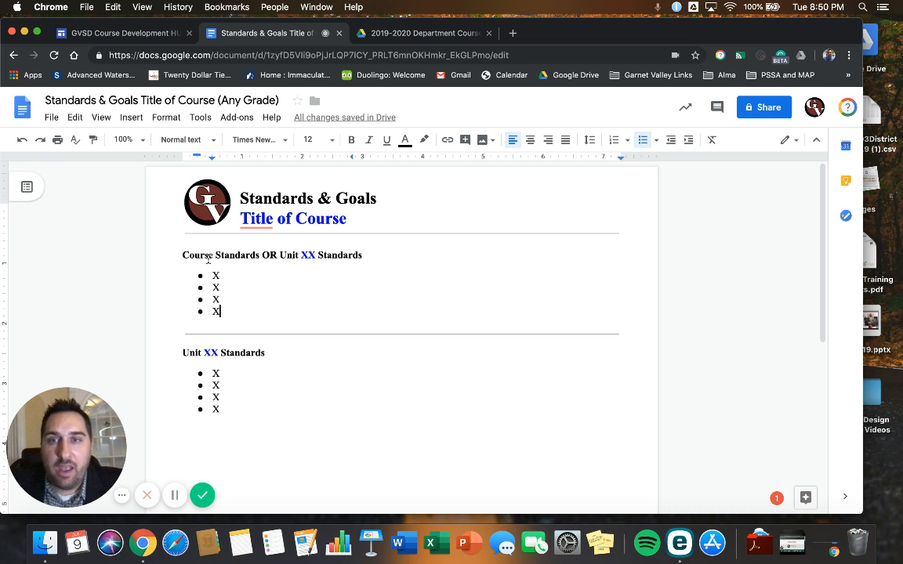
pyautogui.click(314, 254)
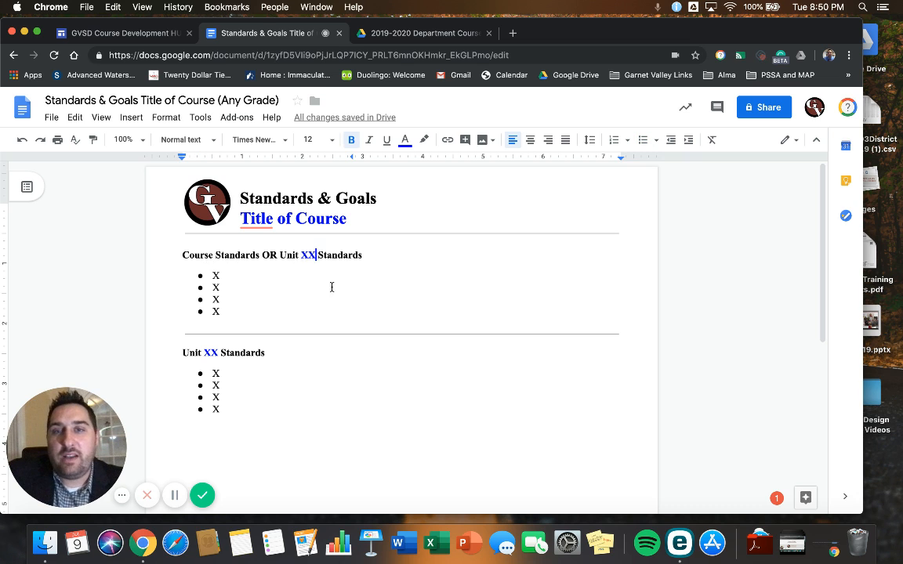
pyautogui.press('BackSpace')
pyautogui.press('BackSpace')
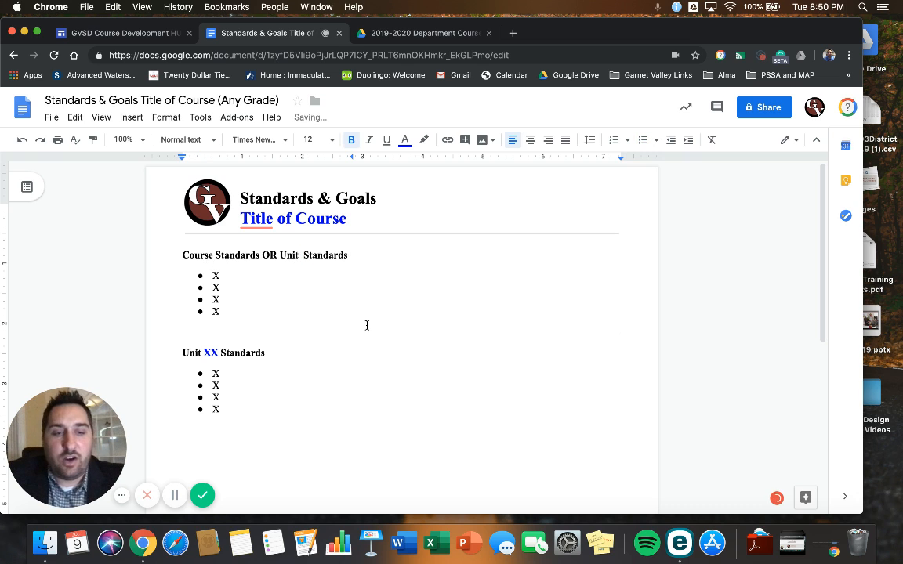
pyautogui.write('01')
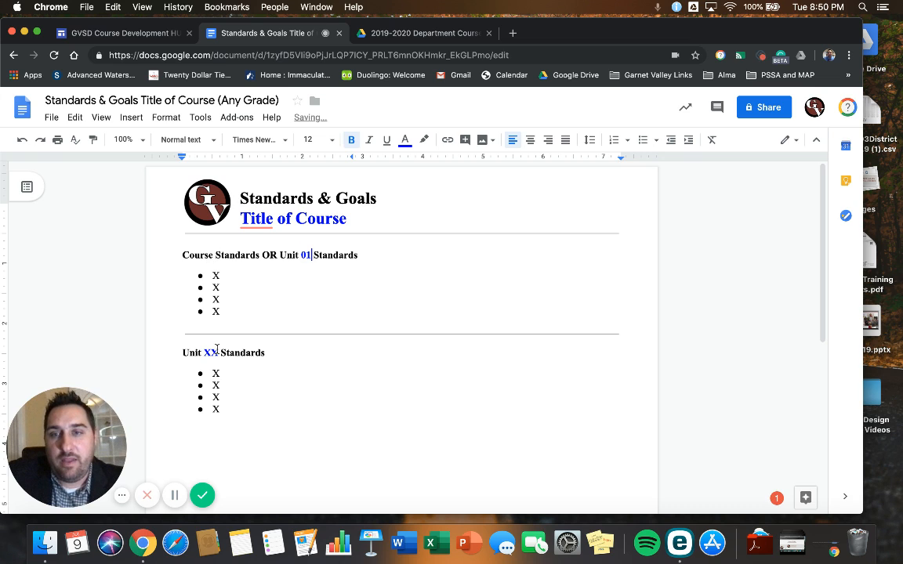
pyautogui.press('BackSpace')
pyautogui.press('BackSpace')
pyautogui.write('02')
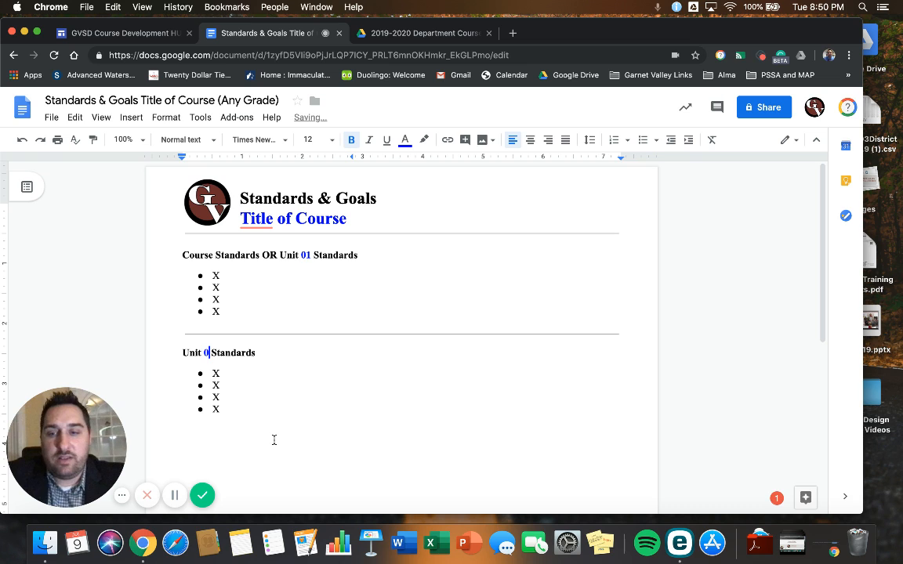
# Try out a divider line of underscores below the Unit 02 Standards bullets, and delete it again.
pyautogui.click(267, 429)
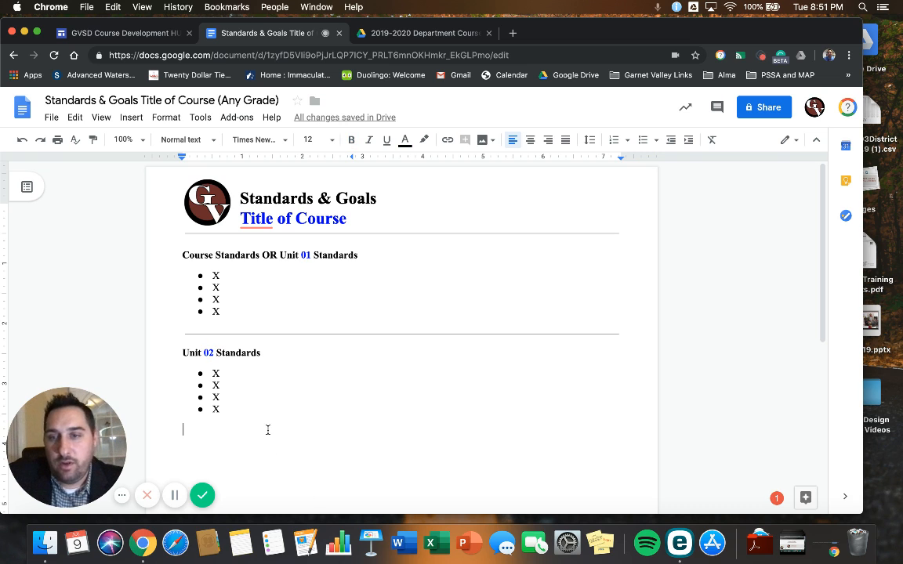
pyautogui.write('_')
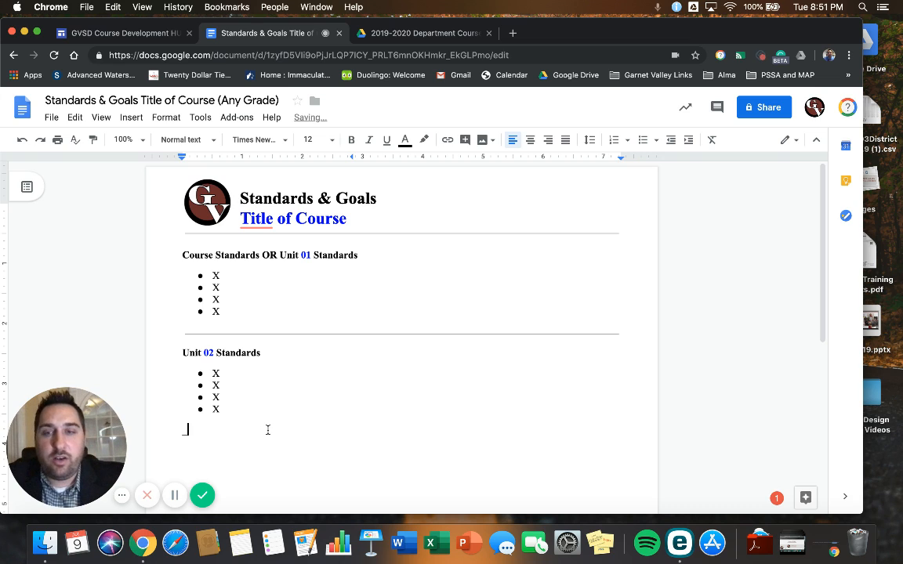
pyautogui.write('______________')
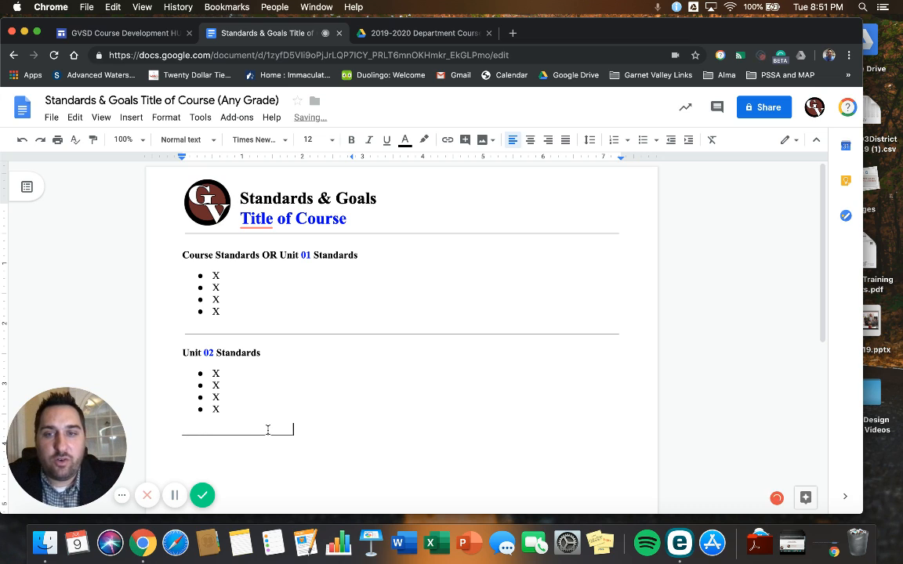
pyautogui.write('__________')
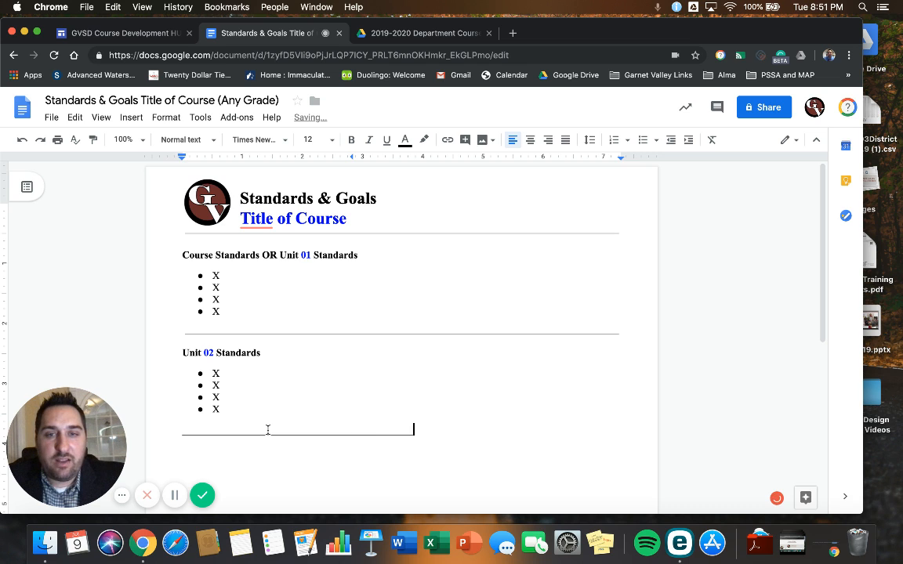
pyautogui.write('_____________')
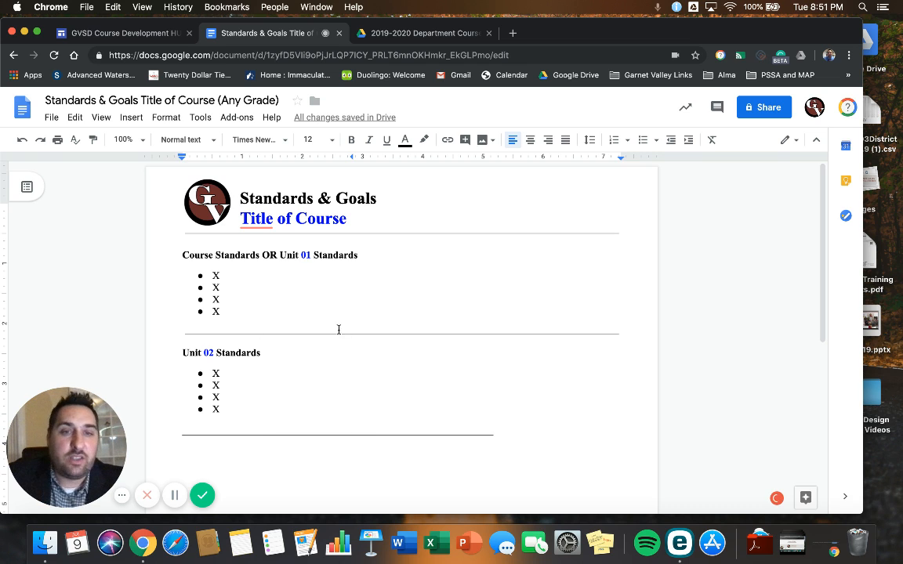
pyautogui.moveTo(507, 433); pyautogui.dragTo(137, 434)
pyautogui.press('BackSpace')
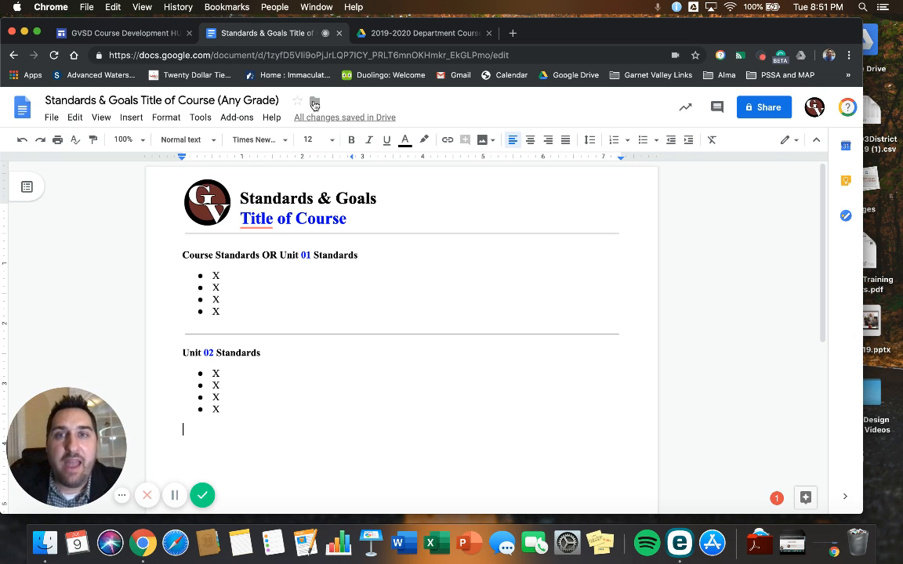
# Move the Standards & Goals document into the starred 2019-2020 Department Course Name (OER) folder, accepting that it will be shared.
pyautogui.click(314, 104)
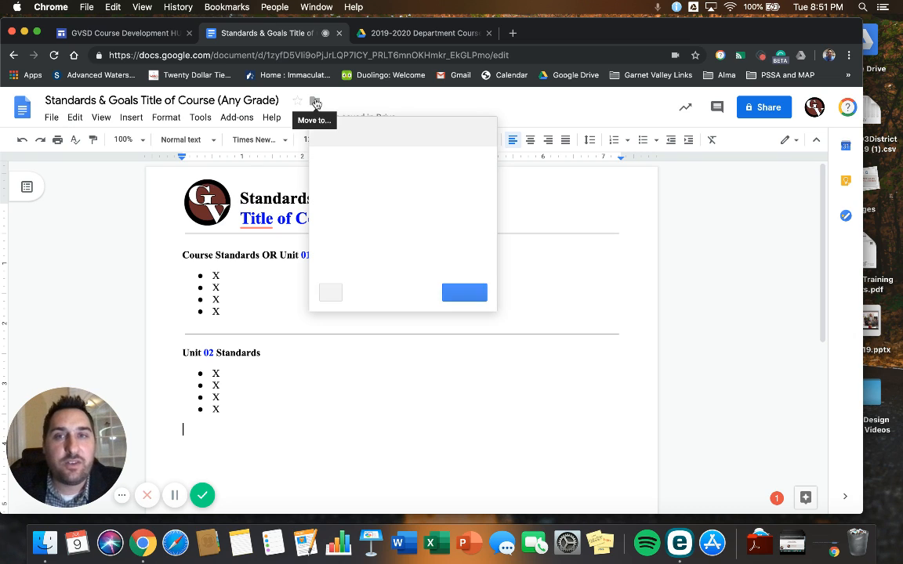
pyautogui.click(322, 132)
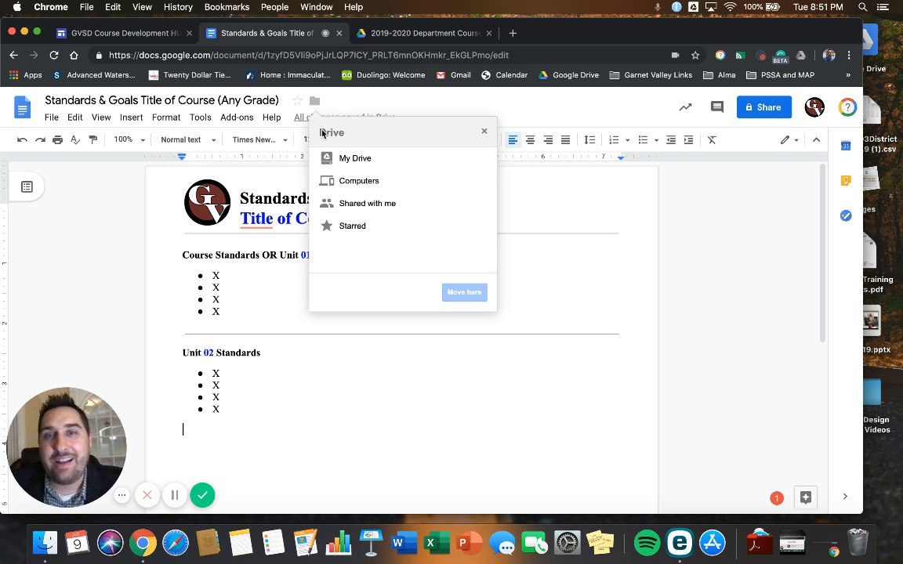
pyautogui.click(483, 227)
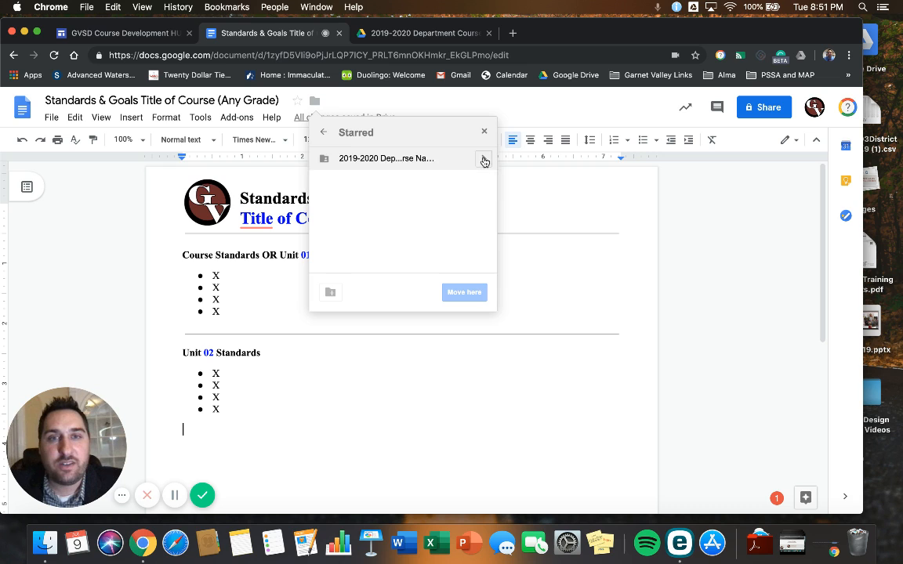
pyautogui.click(484, 160)
pyautogui.click(464, 293)
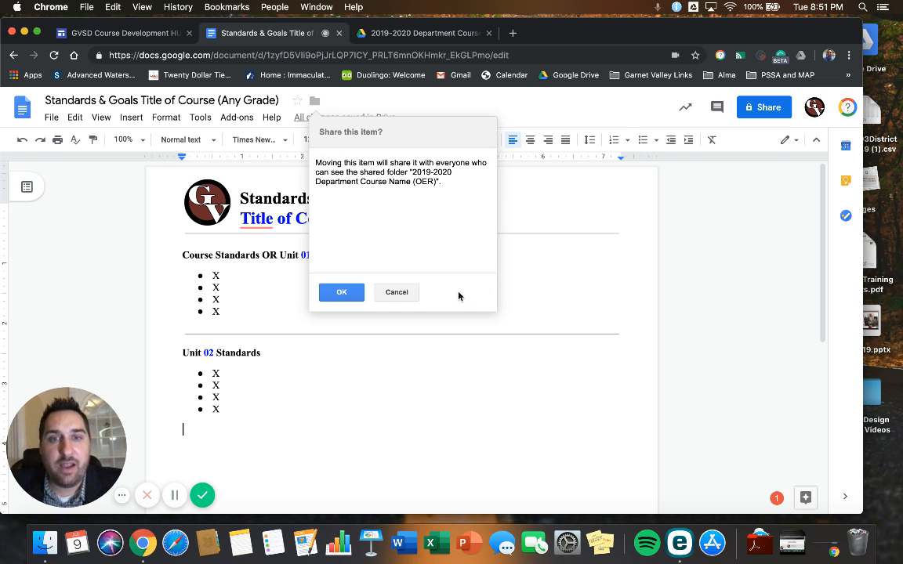
pyautogui.click(343, 292)
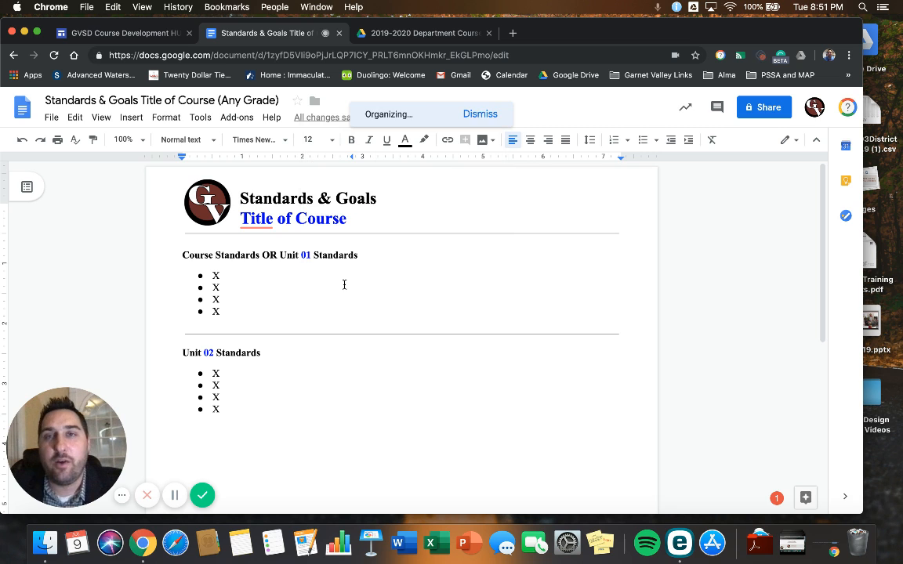
# Close the Standards & Goals document and reload the department course folder in Google Drive.
pyautogui.click(416, 33)
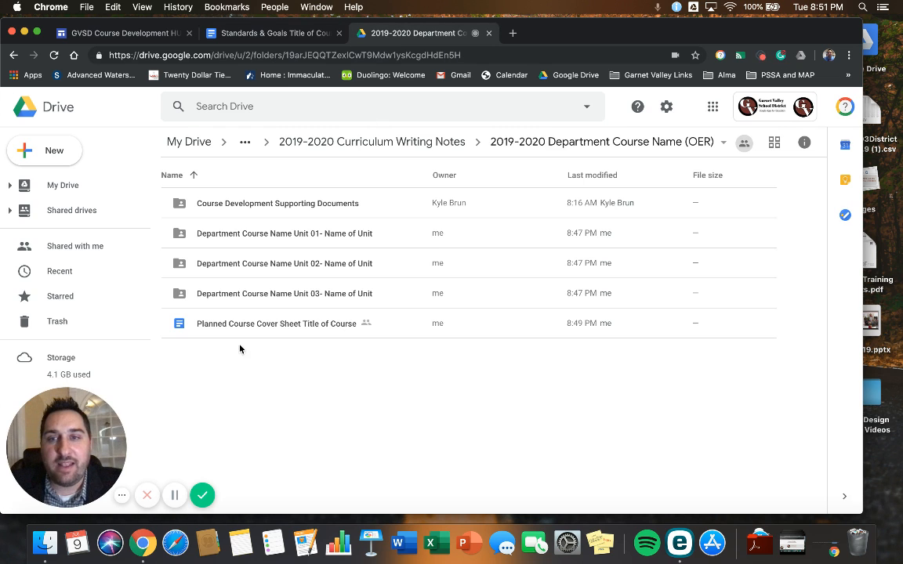
pyautogui.click(339, 33)
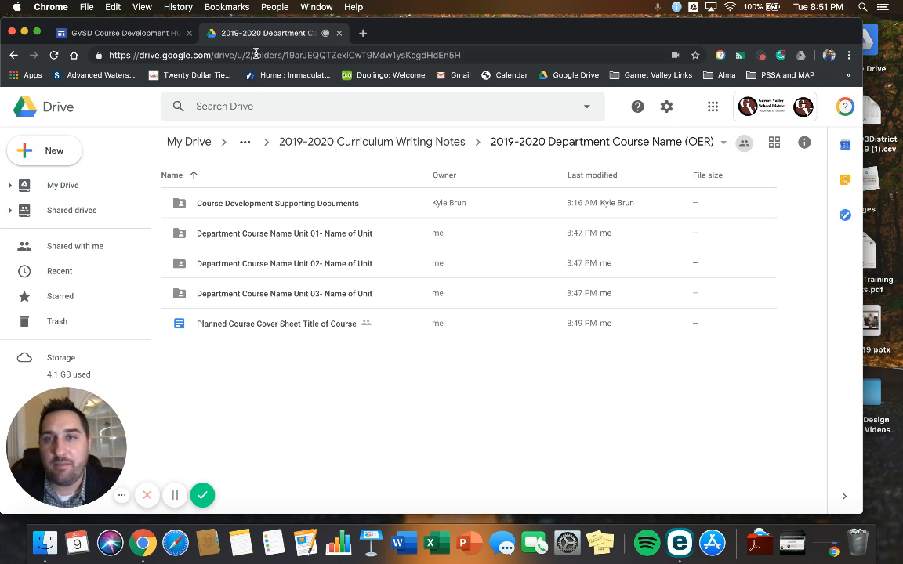
pyautogui.click(55, 56)
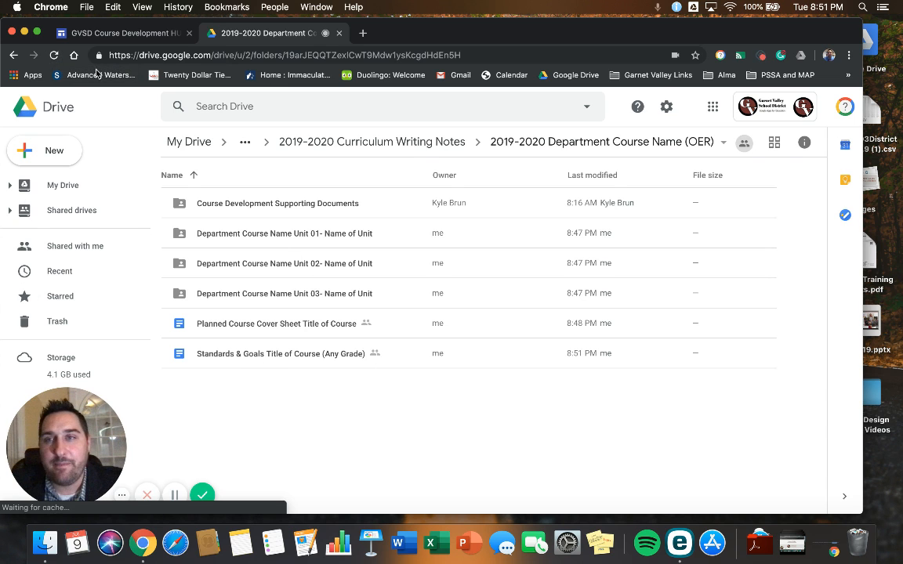
# Make a copy of the MASTER Template for Acquisition Skills from the Course Development Hub's curriculum writing templates.
pyautogui.click(78, 33)
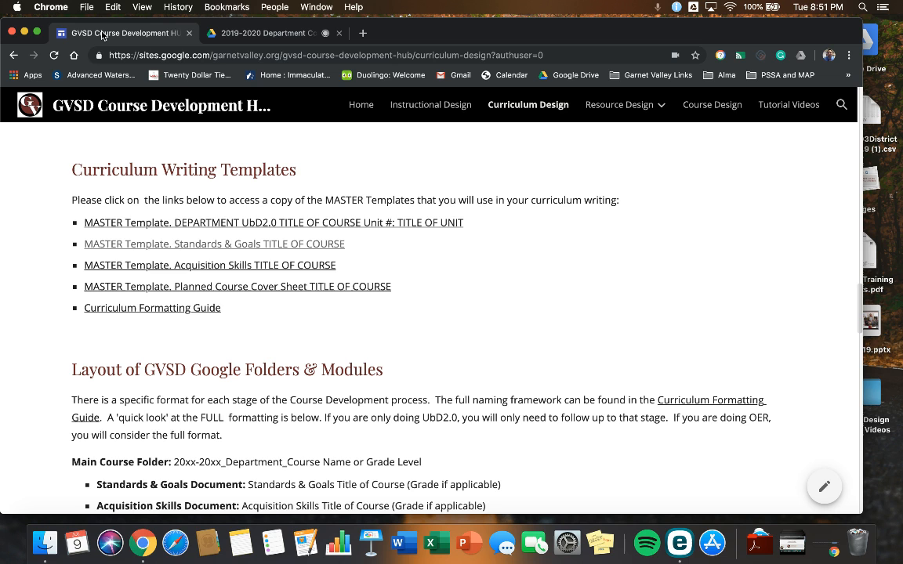
pyautogui.click(187, 268)
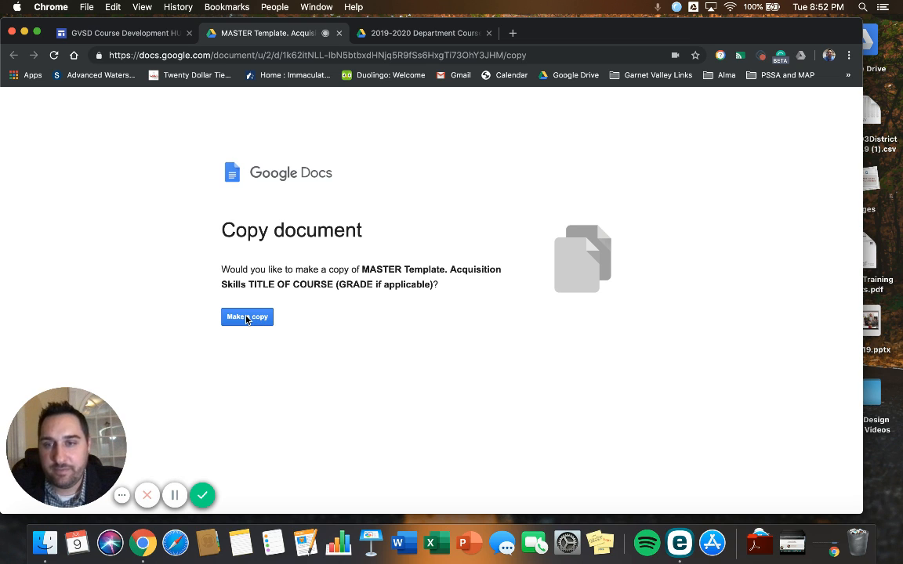
pyautogui.click(246, 317)
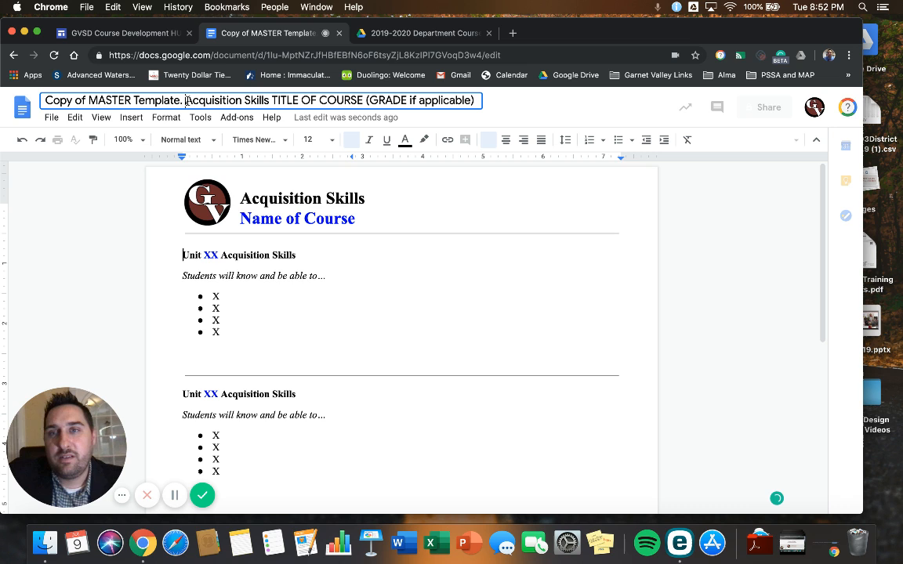
# Rename the copied document as "Acquisition Skills Title of Course (Any Grade)".
pyautogui.moveTo(185, 99); pyautogui.dragTo(42, 99)
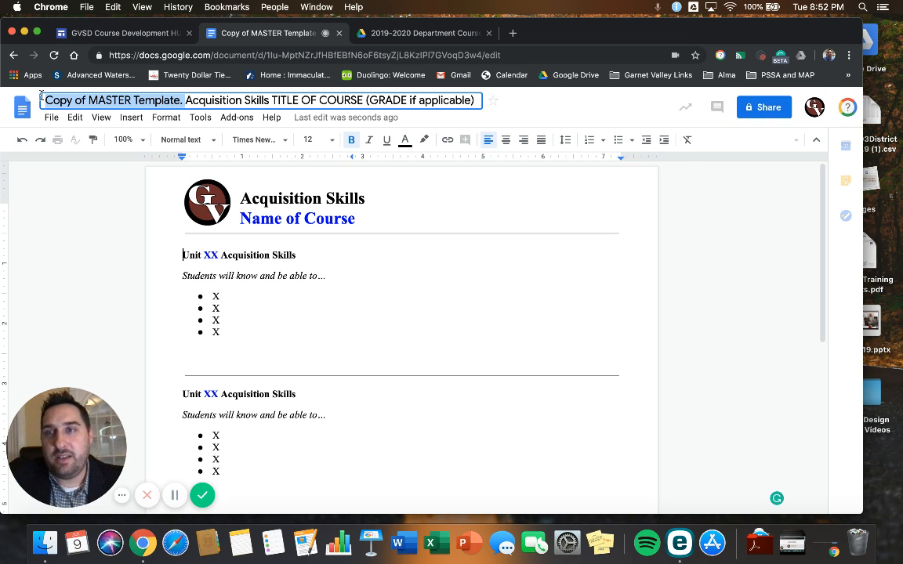
pyautogui.press('BackSpace')
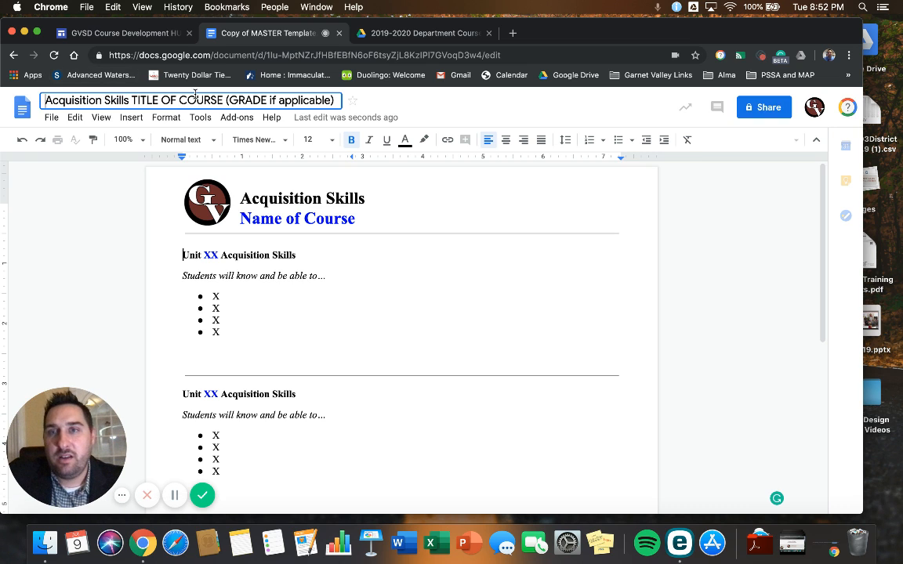
pyautogui.moveTo(223, 101); pyautogui.dragTo(133, 102)
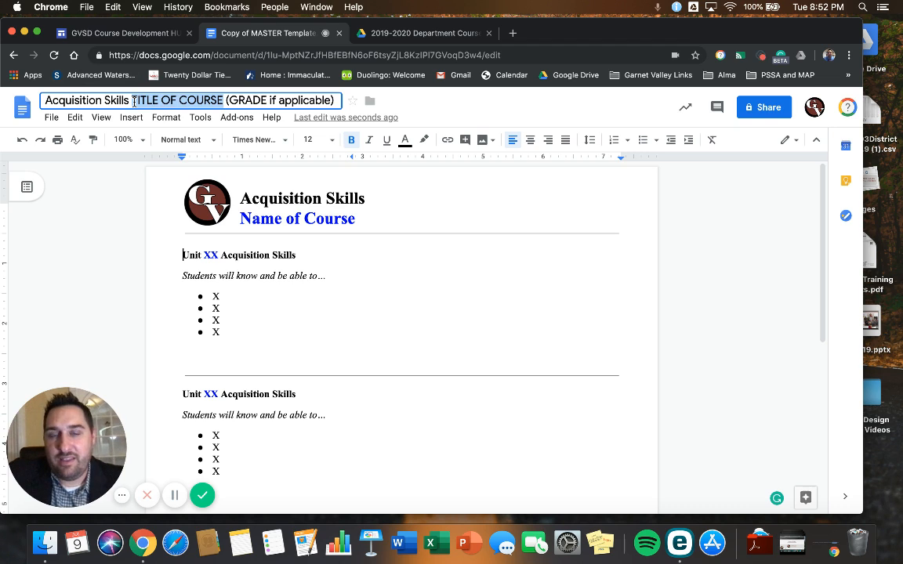
pyautogui.write('Title of Cours')
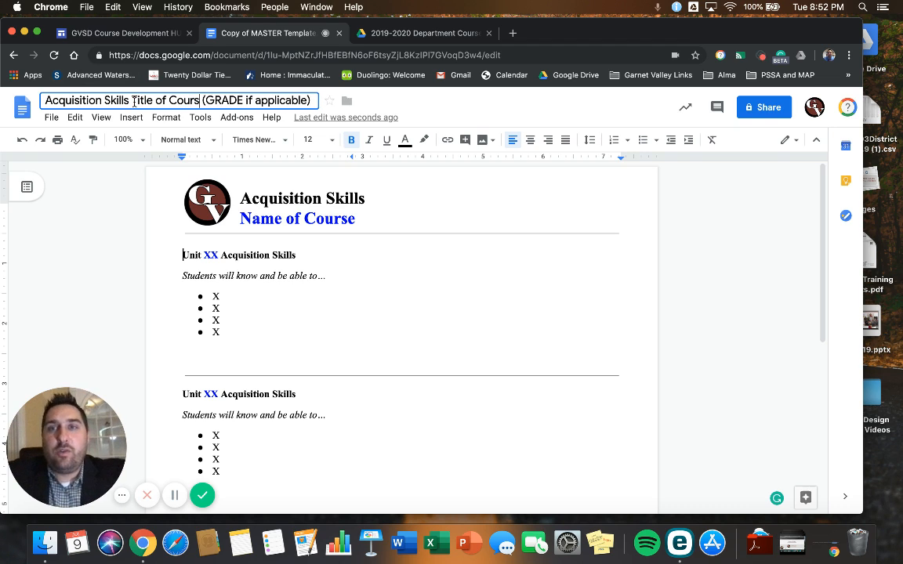
pyautogui.write('e')
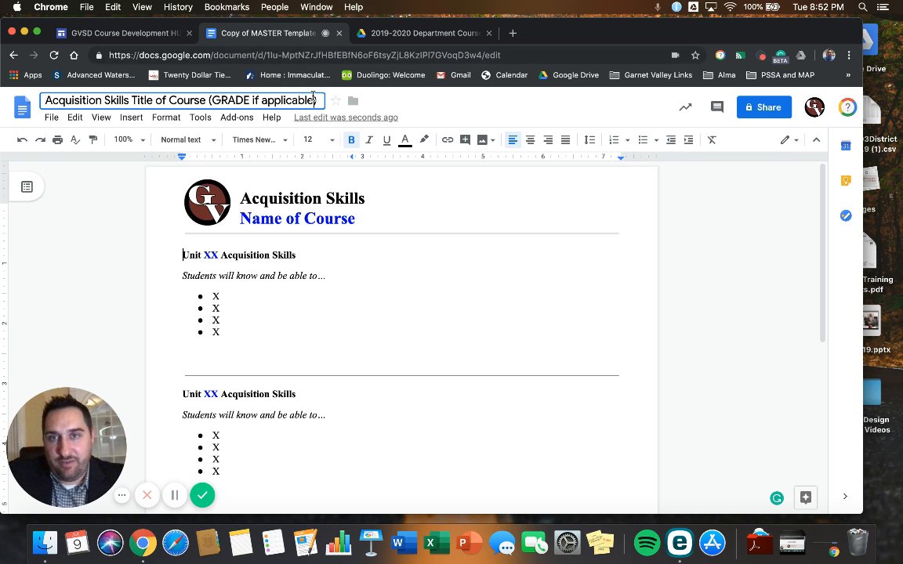
pyautogui.moveTo(316, 99); pyautogui.dragTo(214, 100)
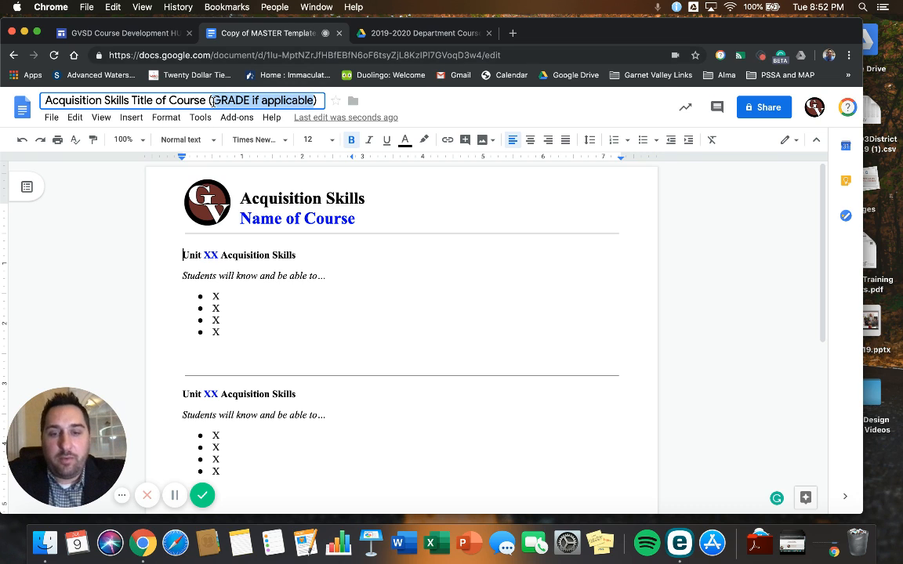
pyautogui.write('ANy')
pyautogui.press('BackSpace')
pyautogui.press('BackSpace')
pyautogui.press('BackSpace')
pyautogui.write('ny ')
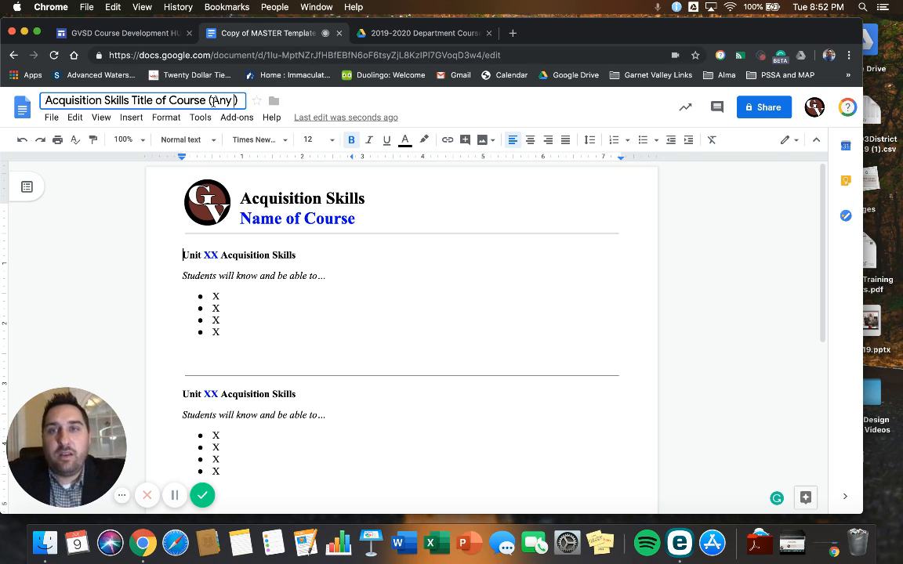
pyautogui.write('Grade')
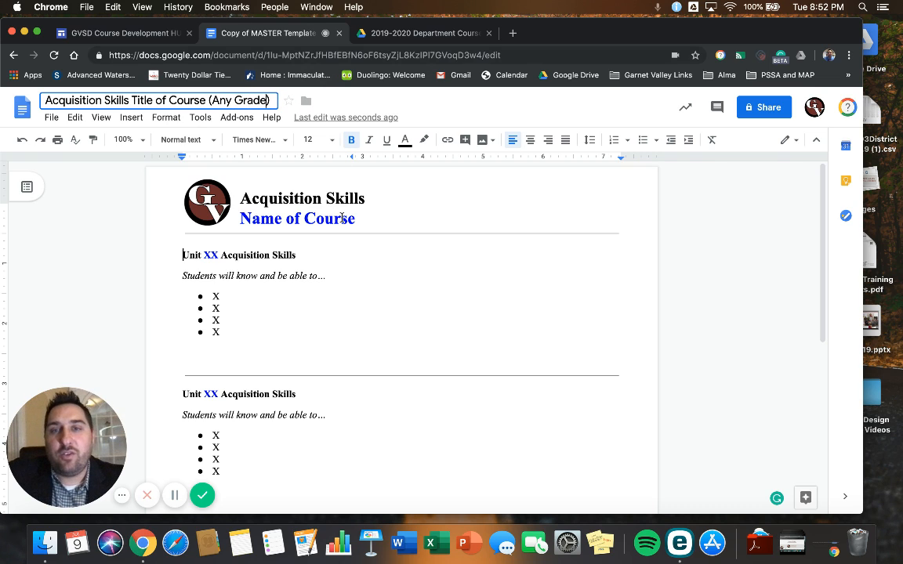
# Replace the blue course name line in the Acquisition Skills header with "Title of Course".
pyautogui.tripleClick(342, 218)
pyautogui.write('Title')
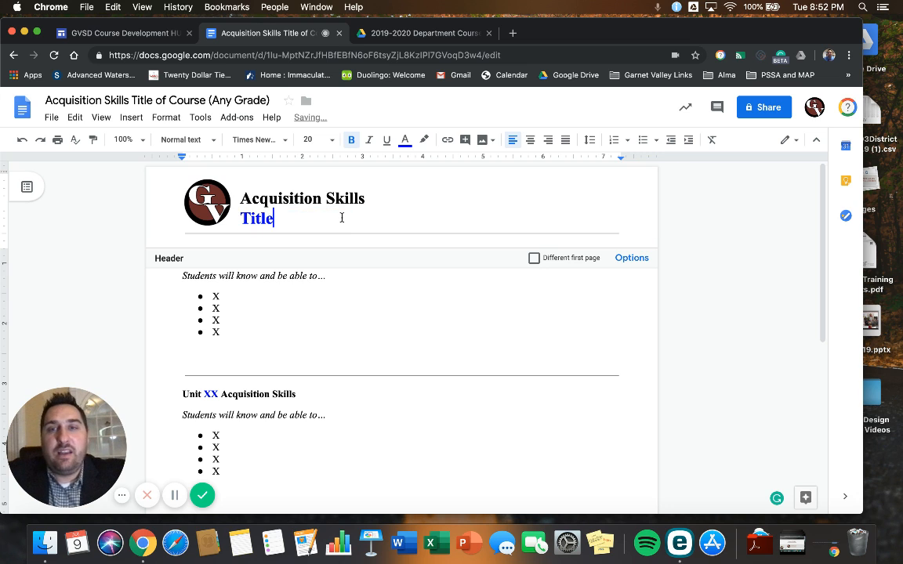
pyautogui.write(' of Course')
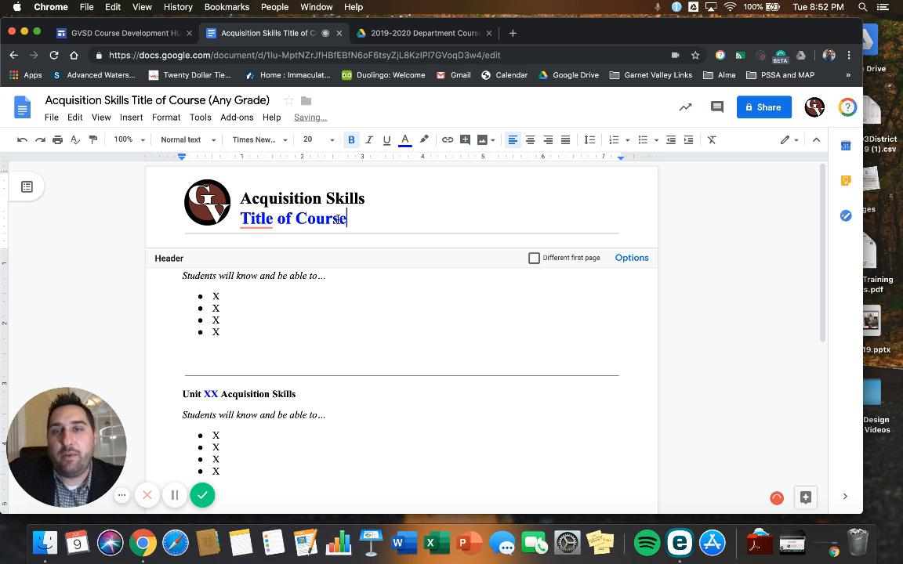
# Move the Acquisition Skills document into the starred 2019-2020 Department Course Name (OER) folder, accept sharing it, and close the document.
pyautogui.click(306, 101)
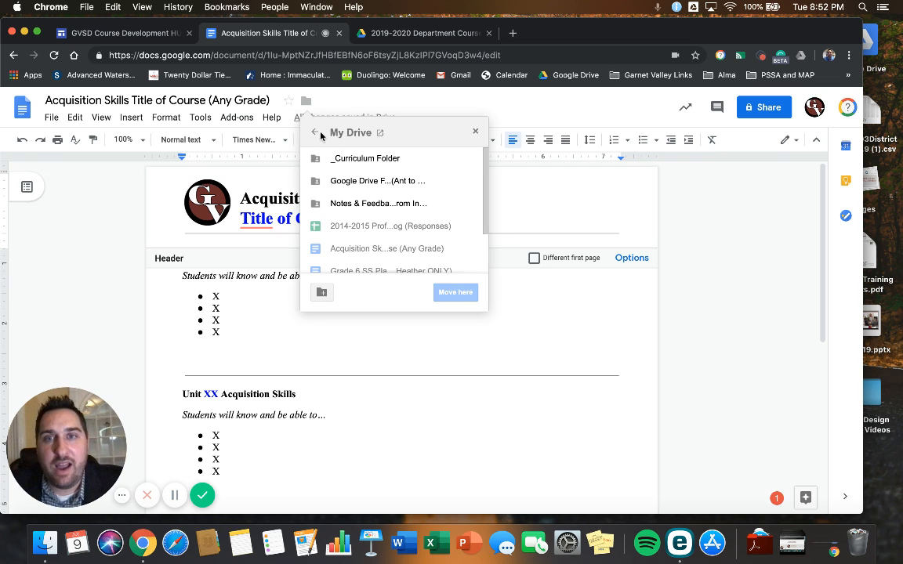
pyautogui.click(314, 134)
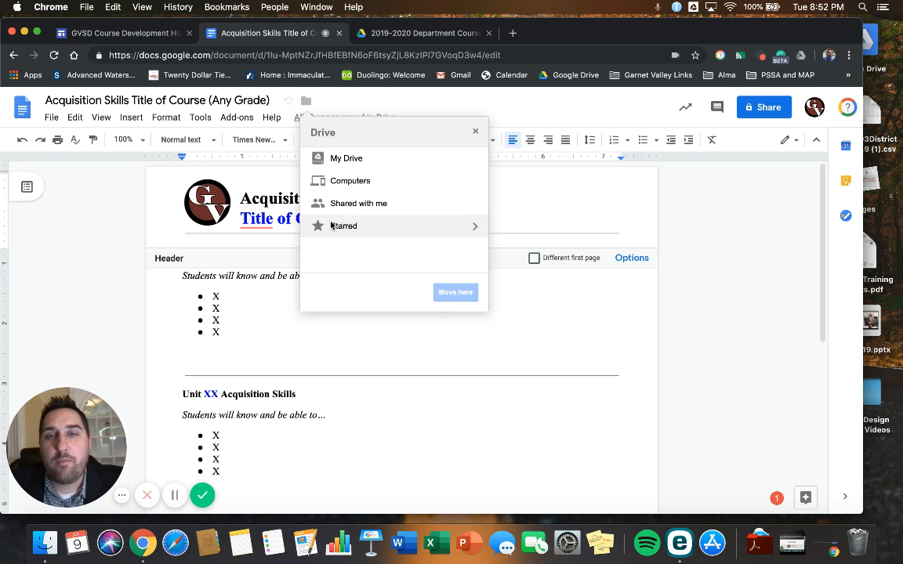
pyautogui.click(474, 227)
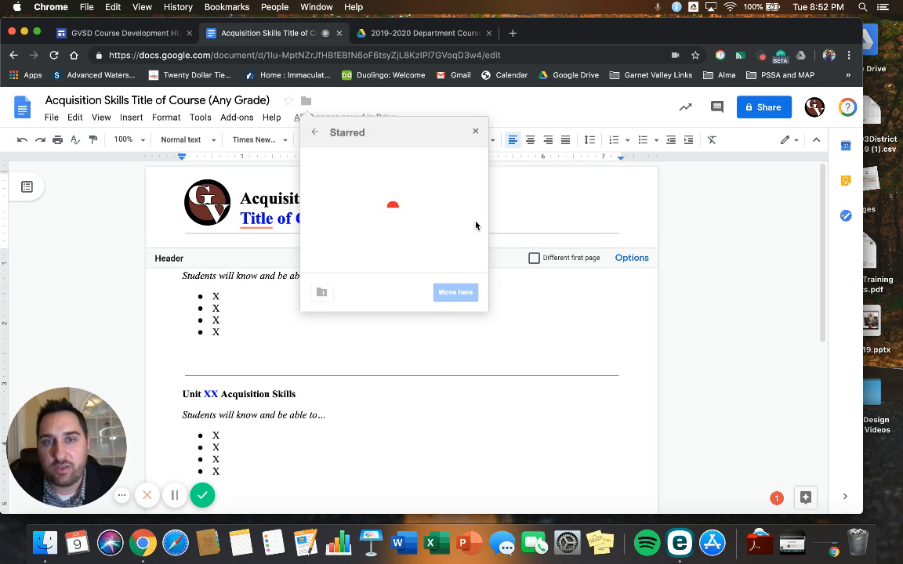
pyautogui.click(474, 159)
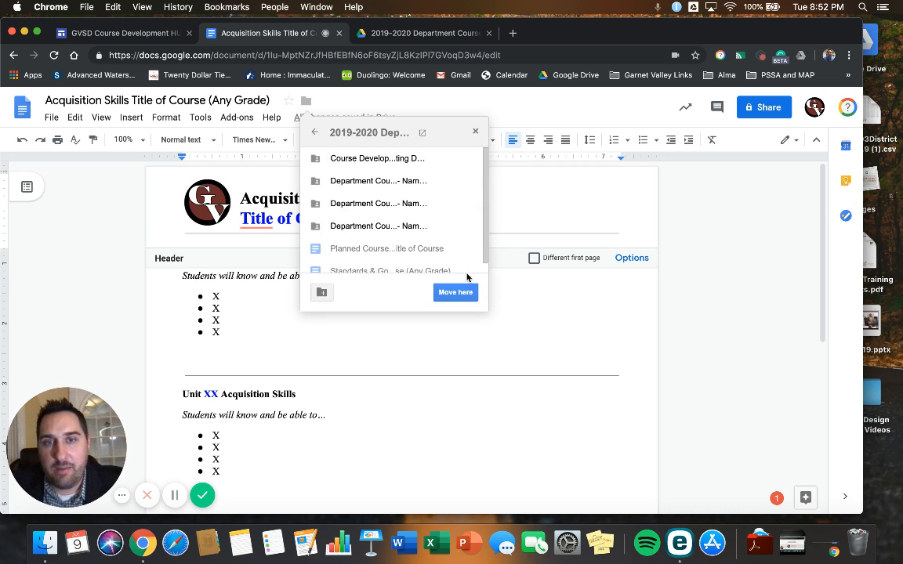
pyautogui.click(462, 295)
pyautogui.click(349, 293)
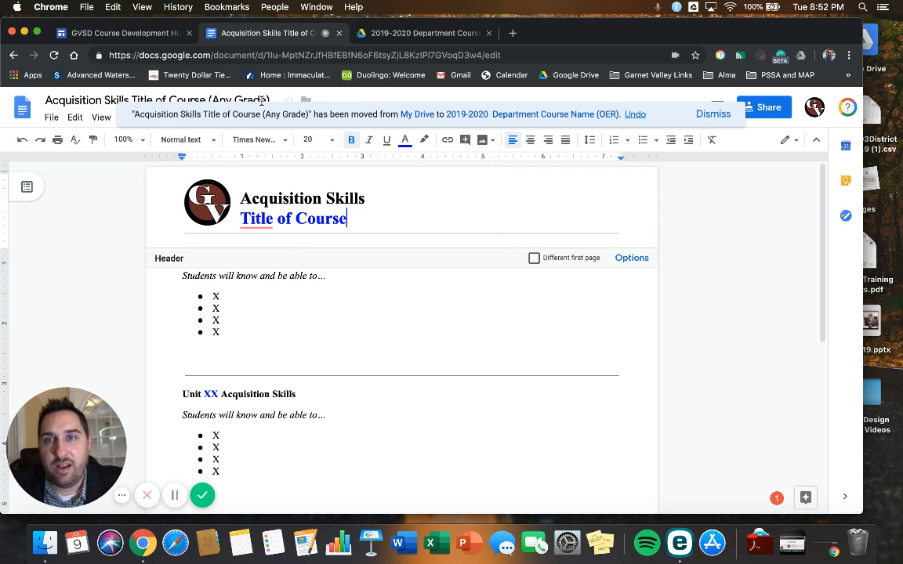
pyautogui.click(339, 34)
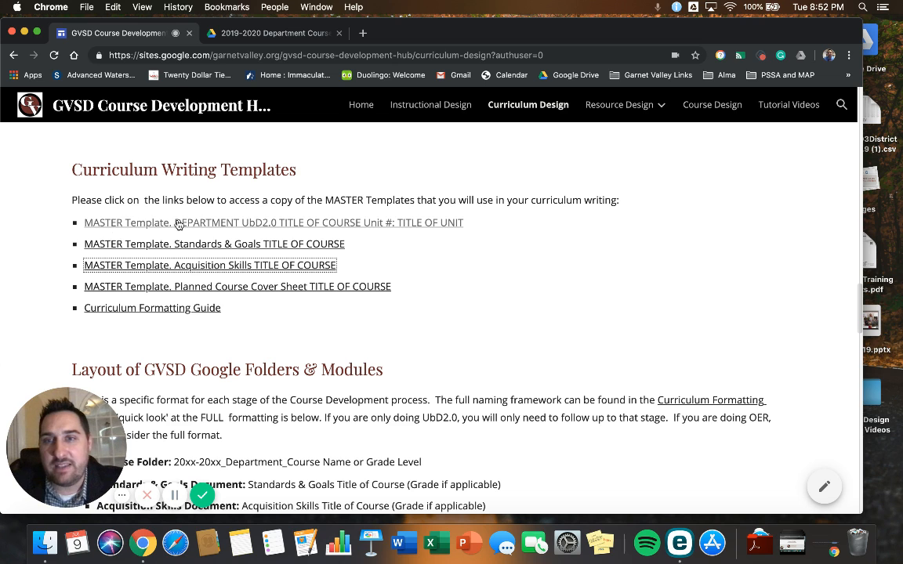
# Make a copy of the DEPARTMENT UbD2.0 unit template and remove "Copy of MASTER Template." from the start of its name.
pyautogui.click(307, 224)
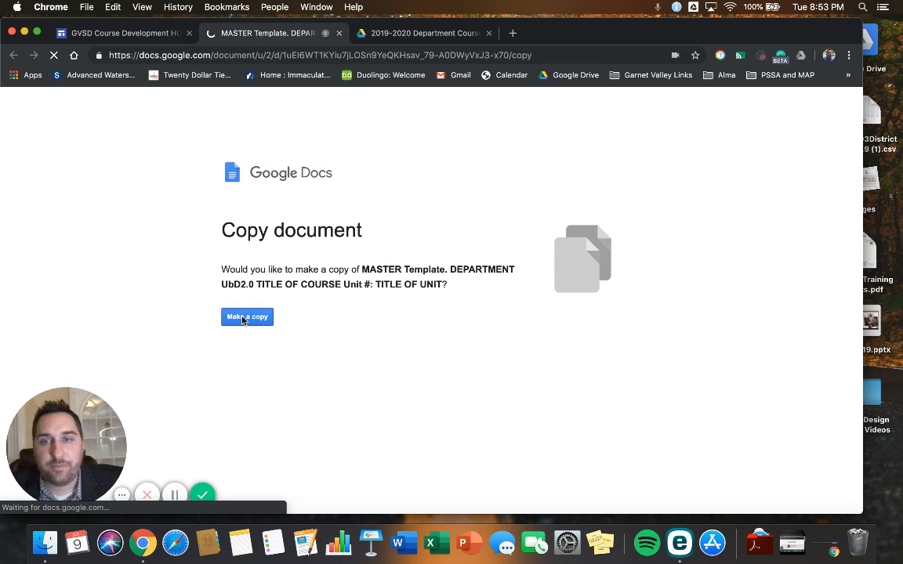
pyautogui.click(243, 318)
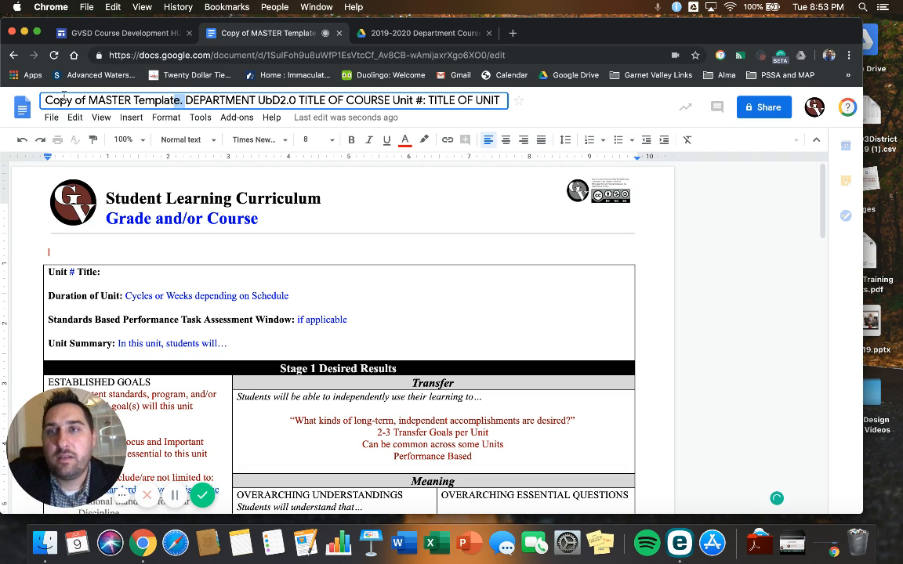
pyautogui.moveTo(183, 100); pyautogui.dragTo(47, 101)
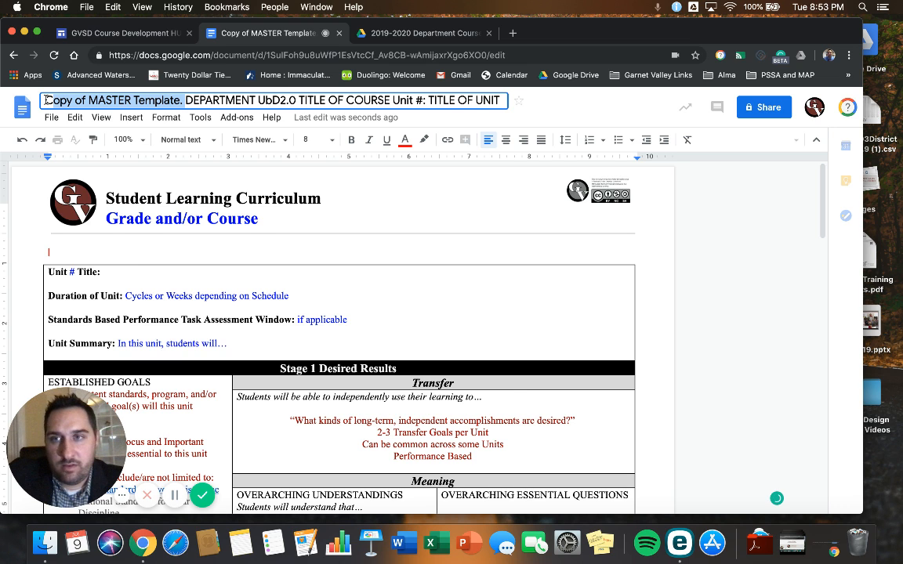
pyautogui.press('BackSpace')
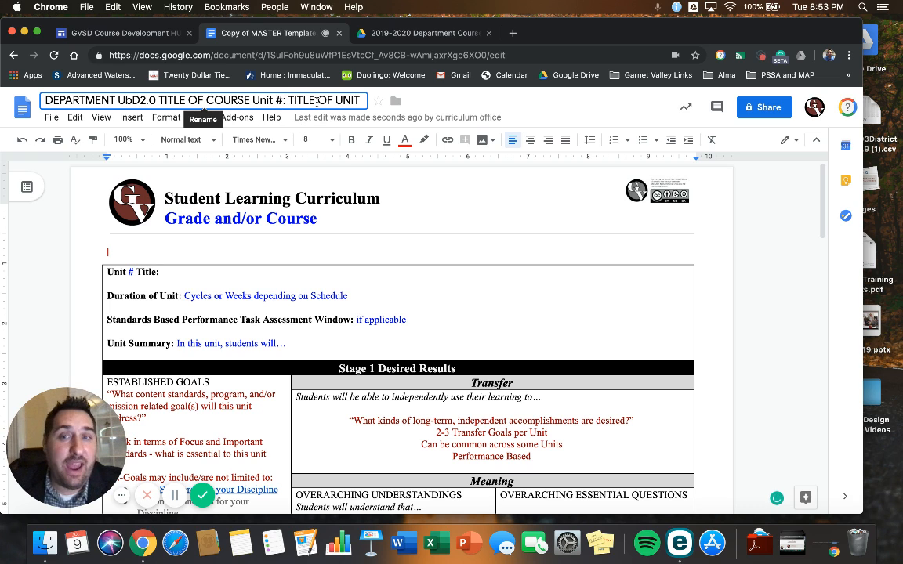
# Replace the blue "Grade and/or Course" line in the Student Learning Curriculum header with "Title of Course".
pyautogui.click(318, 219)
pyautogui.moveTo(318, 220); pyautogui.dragTo(166, 219)
pyautogui.write('Title o')
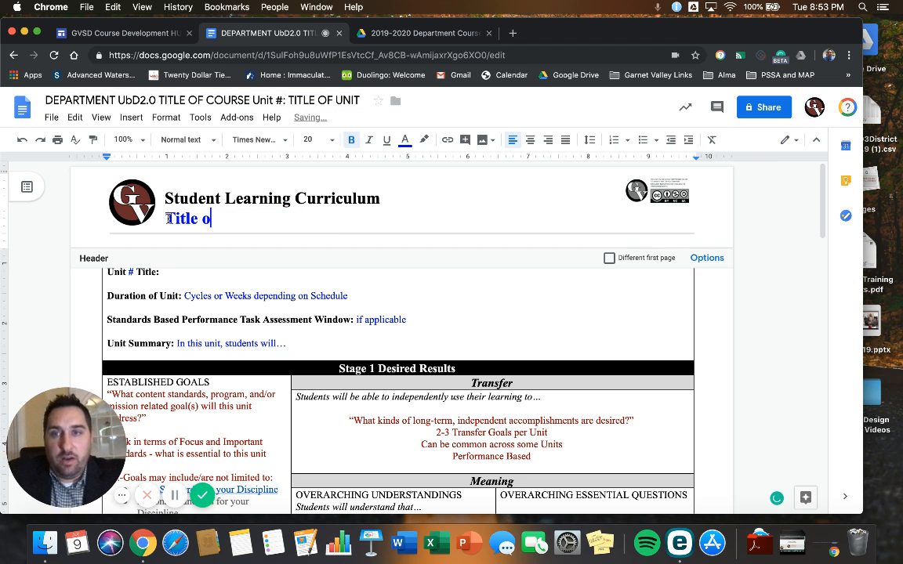
pyautogui.write('f Course')
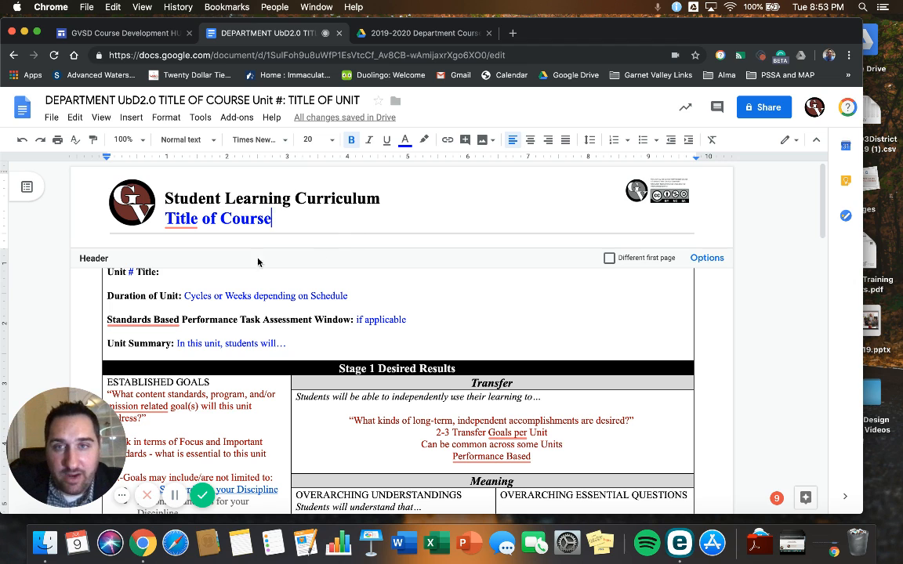
# Move the DEPARTMENT UbD2.0 document into the starred 2019-2020 Department Course Name (OER) folder, accepting that it will be shared.
pyautogui.click(395, 100)
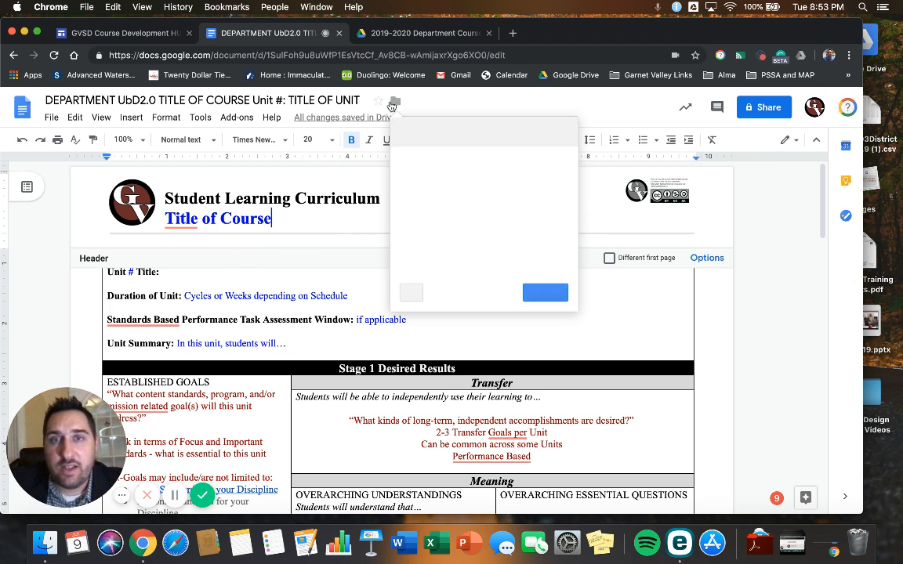
pyautogui.click(403, 132)
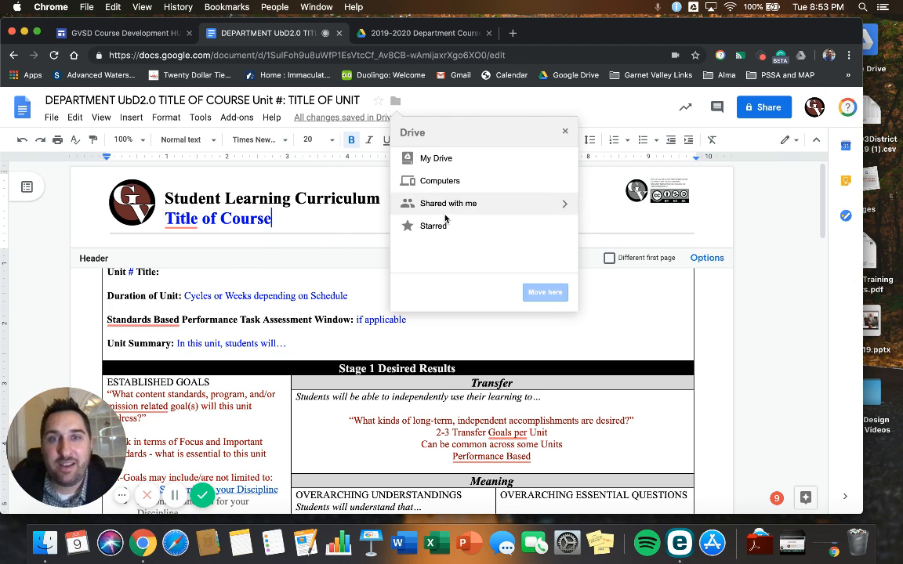
pyautogui.click(565, 226)
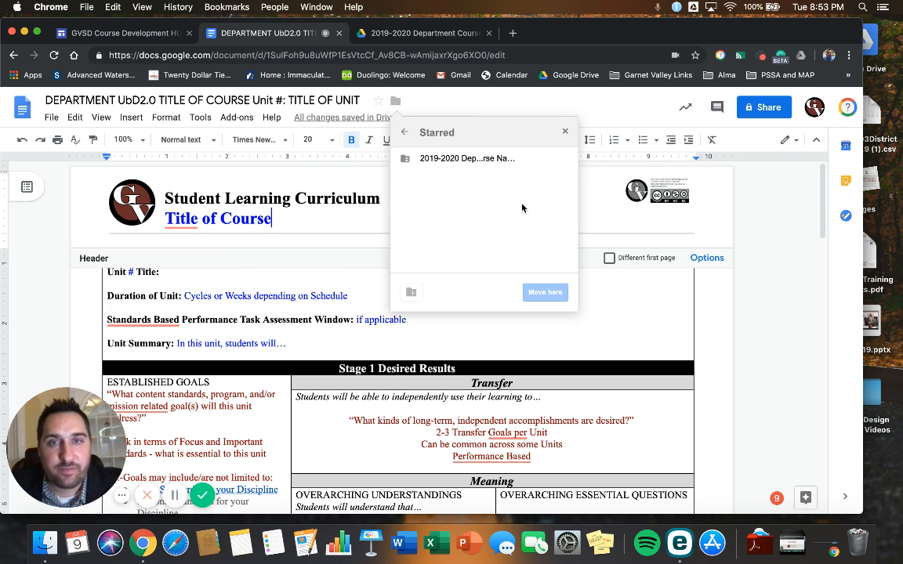
pyautogui.click(565, 161)
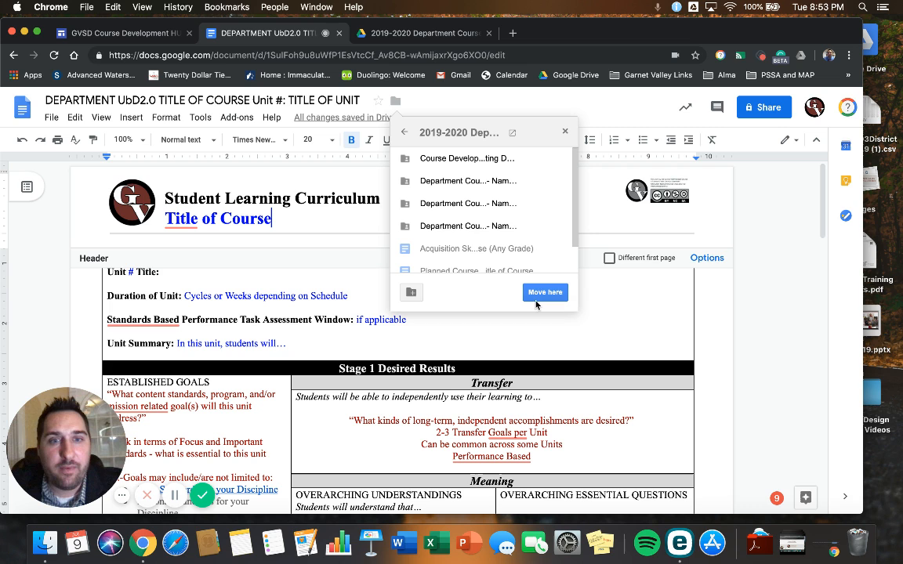
pyautogui.click(541, 296)
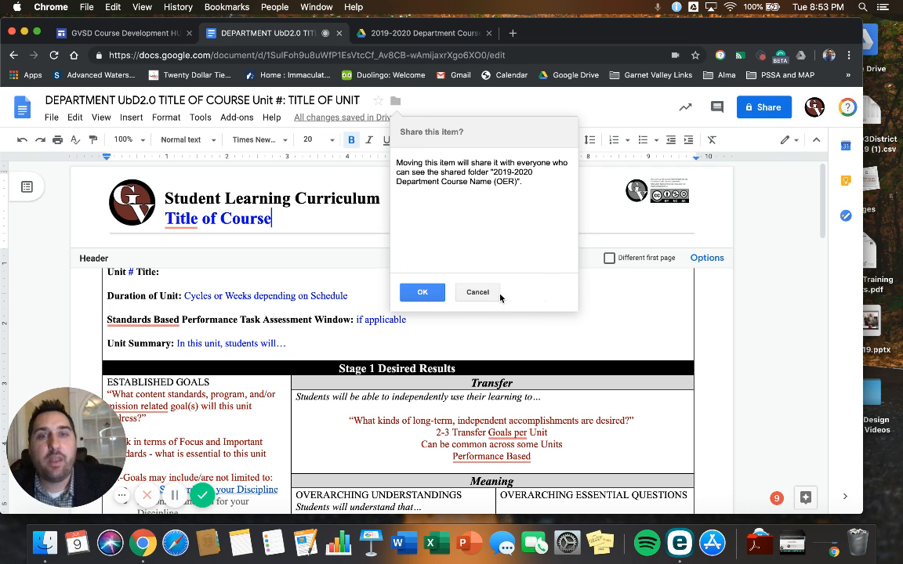
pyautogui.click(422, 292)
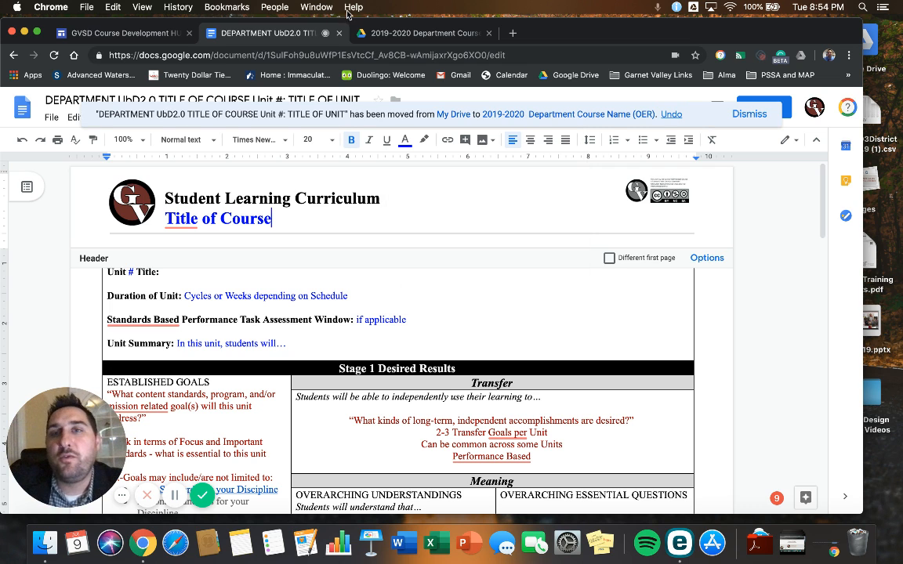
# Return to the department course folder in Google Drive and reload it to review the moved template copies.
pyautogui.click(382, 35)
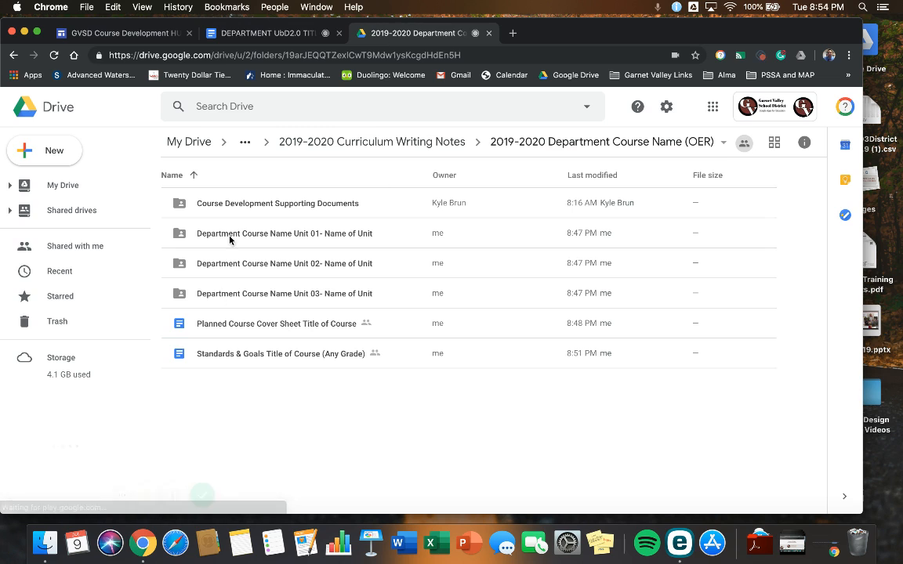
pyautogui.click(129, 34)
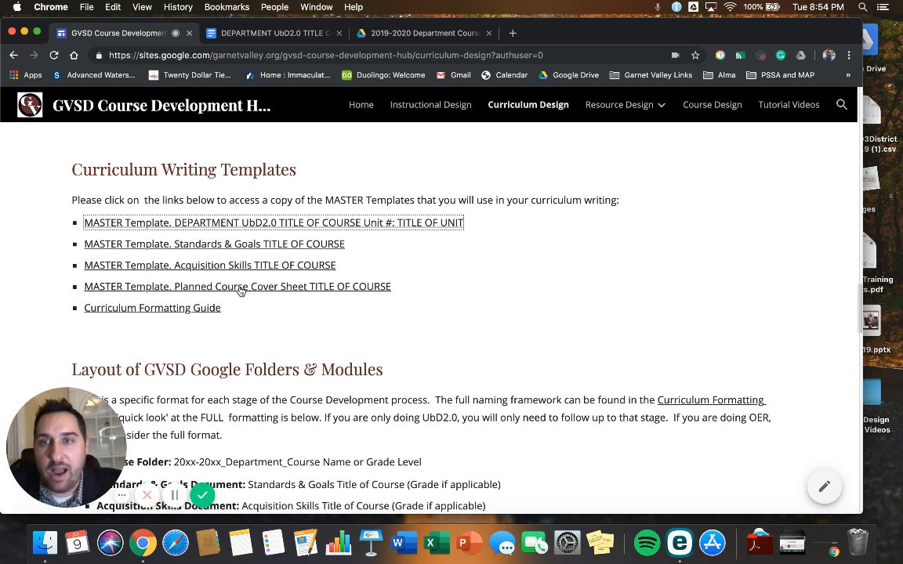
pyautogui.click(396, 37)
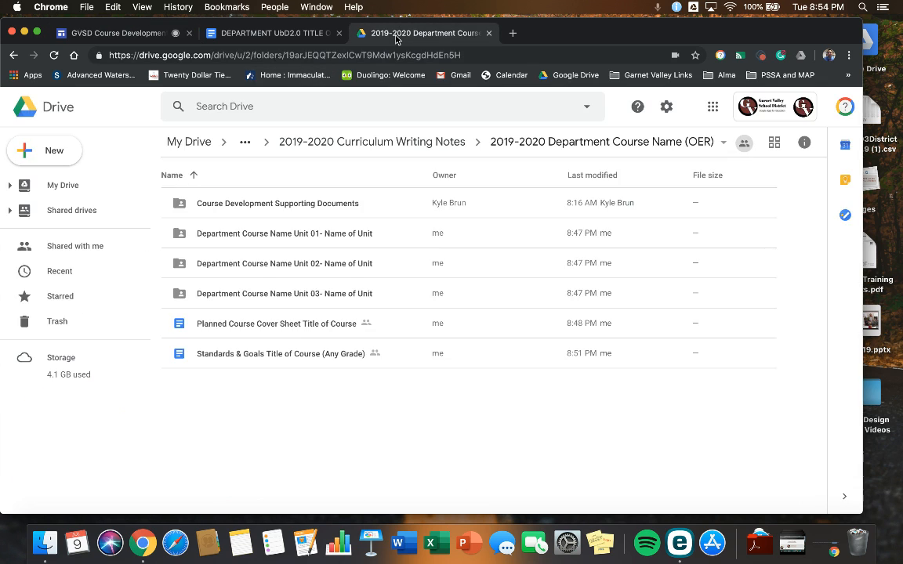
pyautogui.click(54, 54)
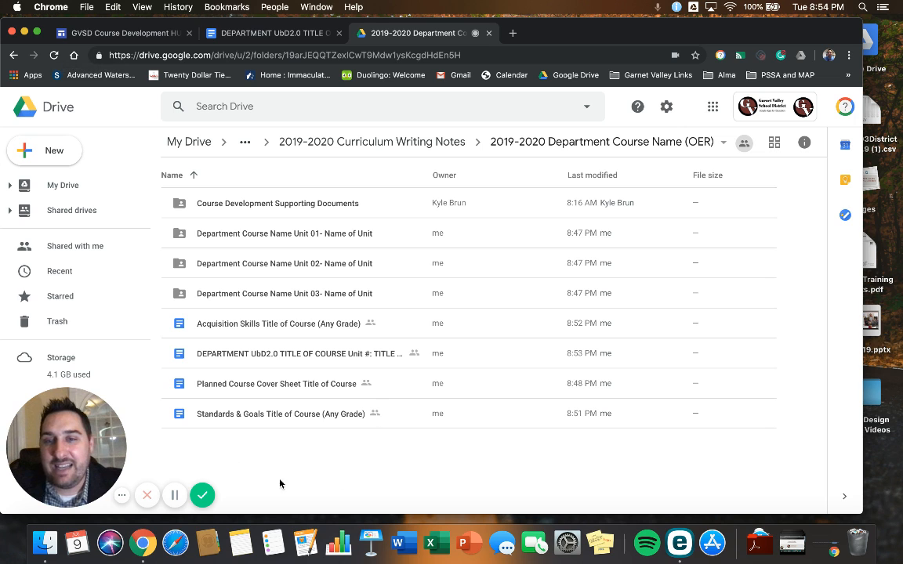
pyautogui.click(261, 358)
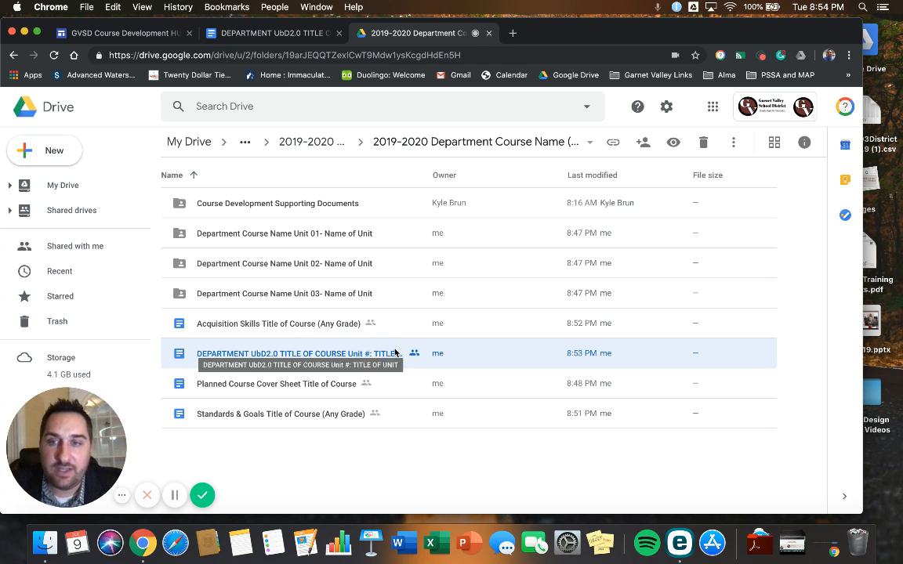
pyautogui.click(228, 326)
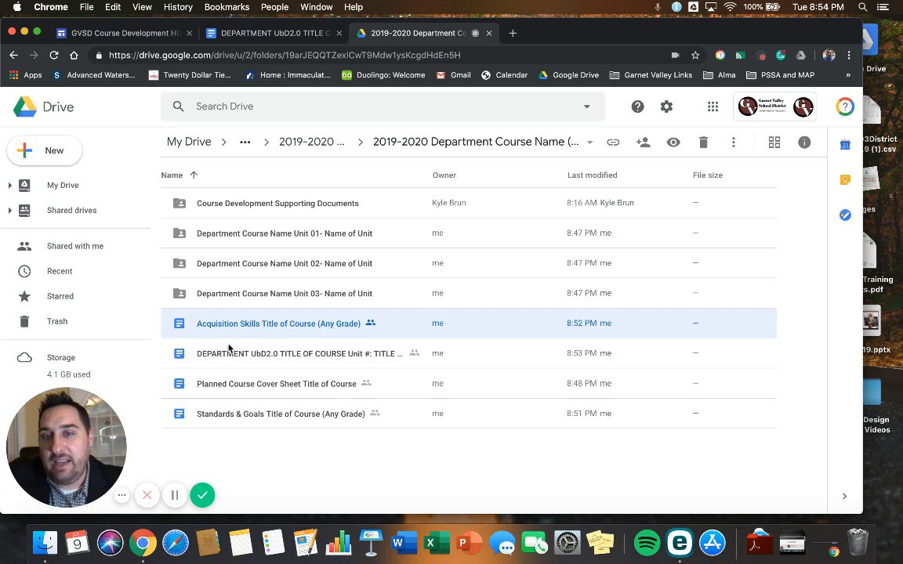
pyautogui.click(230, 416)
pyautogui.click(246, 327)
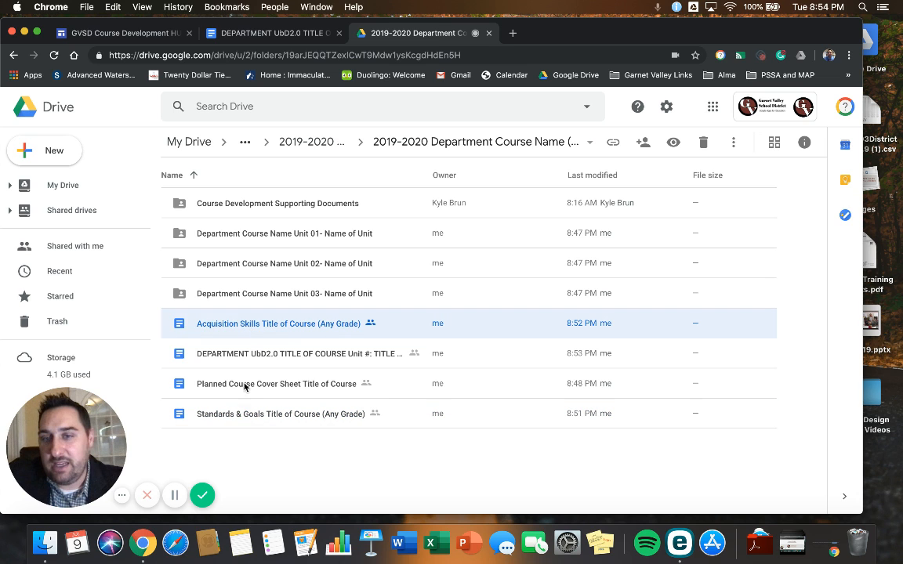
pyautogui.click(237, 420)
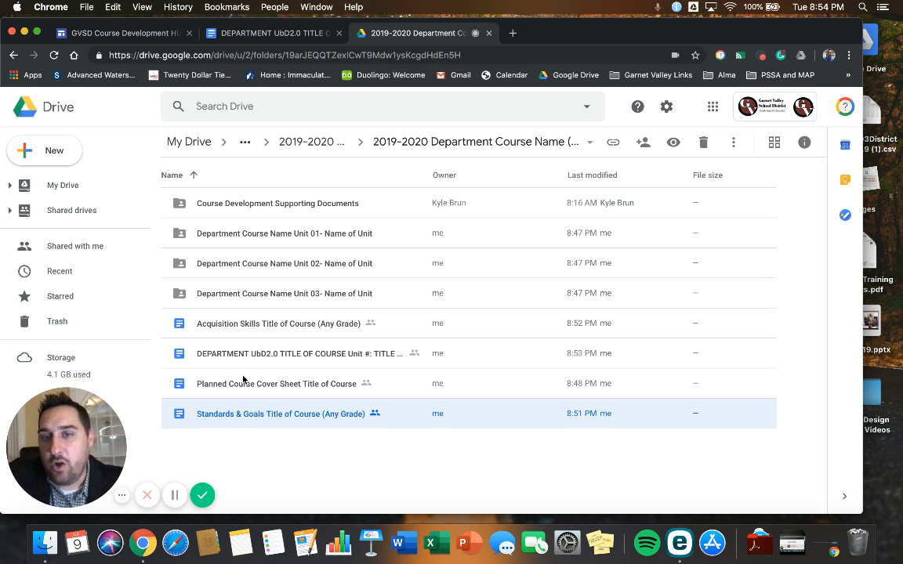
# Get the shareable link of the Acquisition Skills document, and open the DEPARTMENT UbD2.0 unit document at its Acquisition section.
pyautogui.click(238, 328)
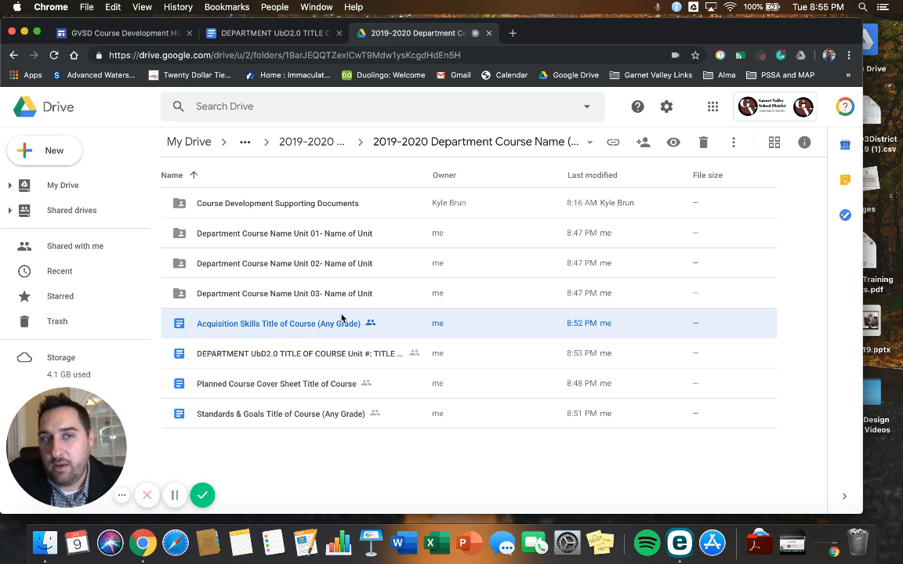
pyautogui.click(614, 142)
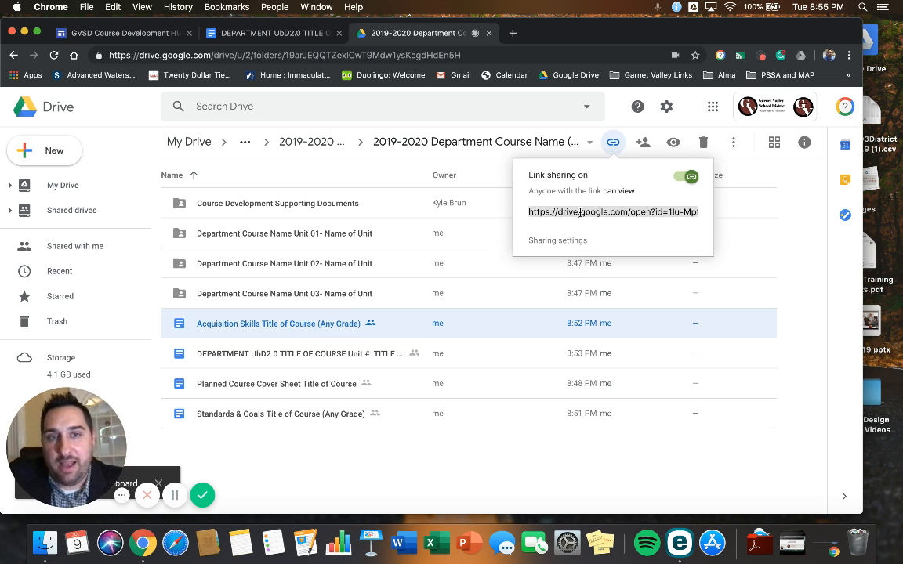
pyautogui.doubleClick(323, 356)
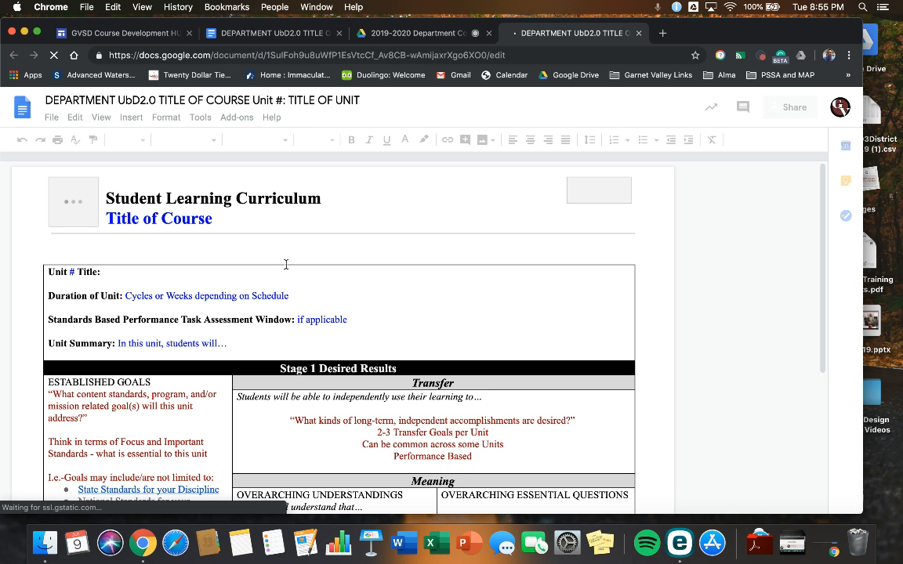
pyautogui.scroll(-5, 365, 311)
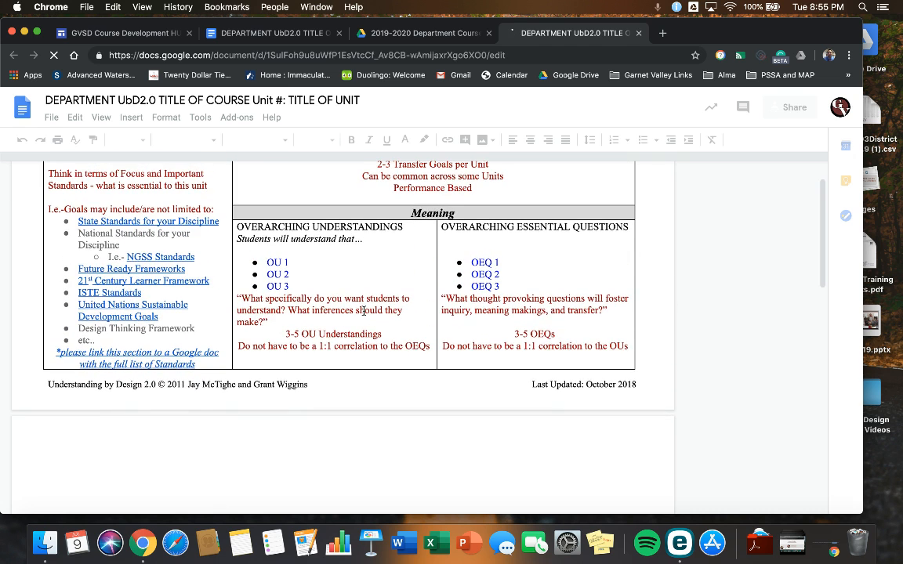
pyautogui.scroll(-5, 364, 311)
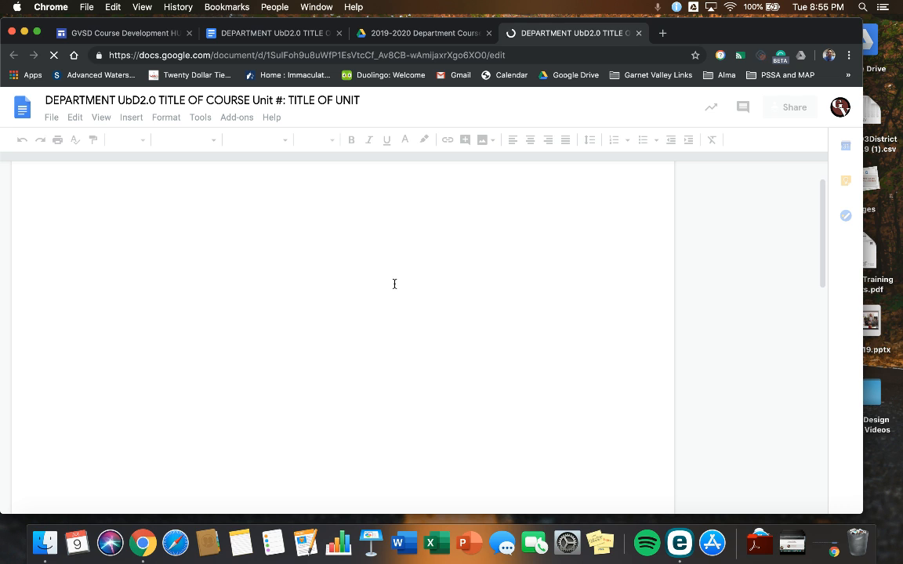
pyautogui.scroll(8, 394, 284)
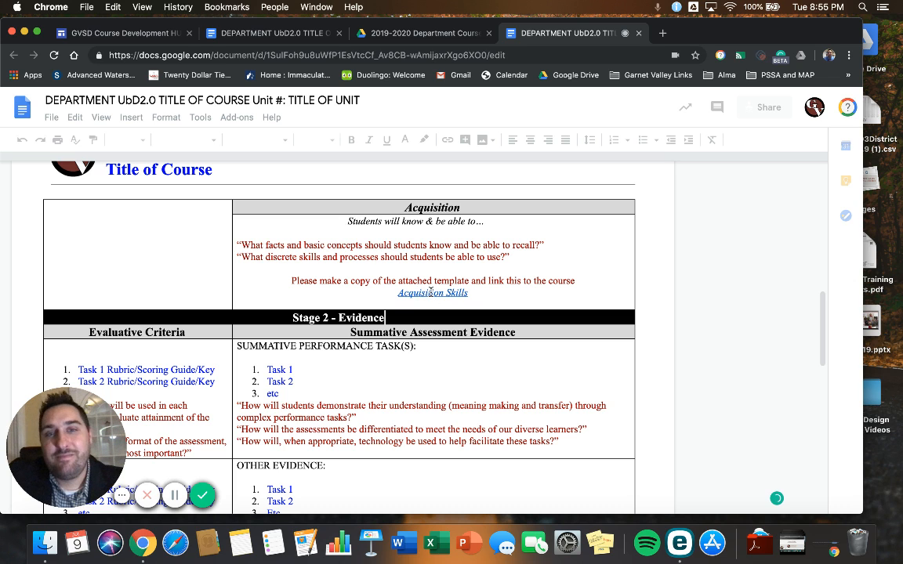
# Replace the address behind the "Acquisition Skills" link with the copied shareable link, and open the linked document briefly to check it.
pyautogui.click(425, 293)
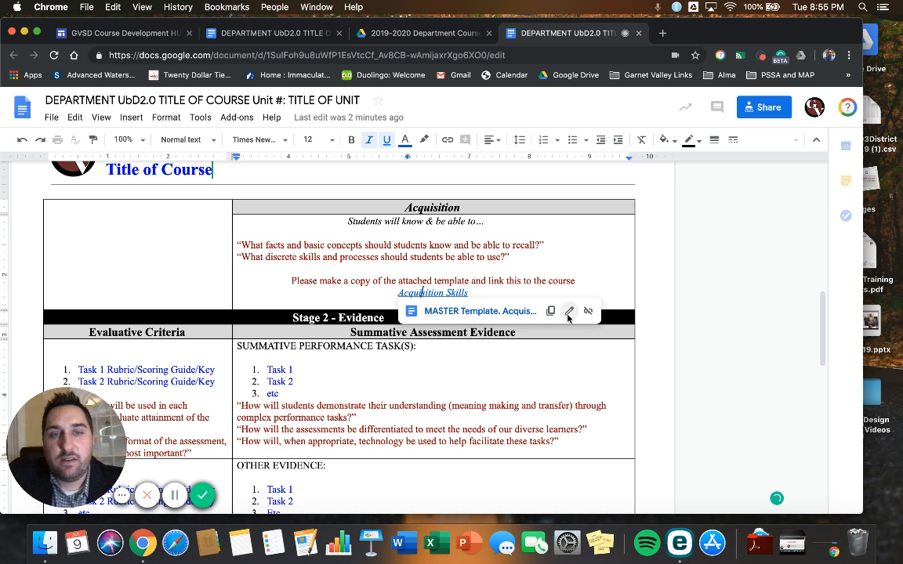
pyautogui.click(567, 315)
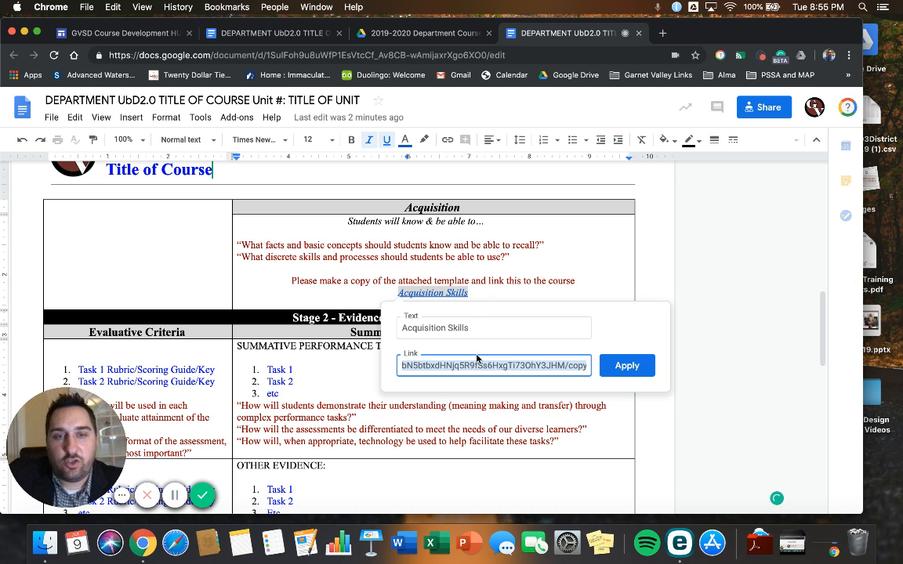
pyautogui.press('super+v')
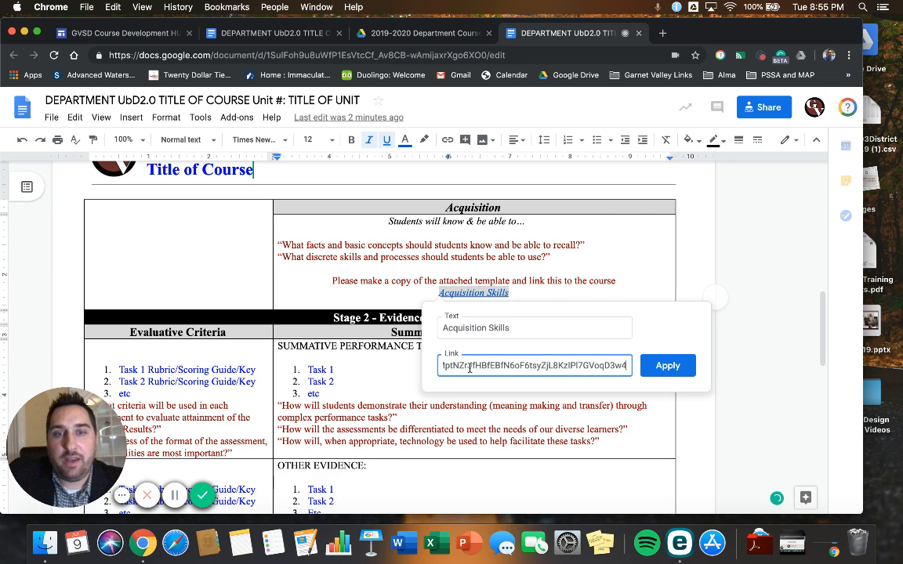
pyautogui.click(684, 366)
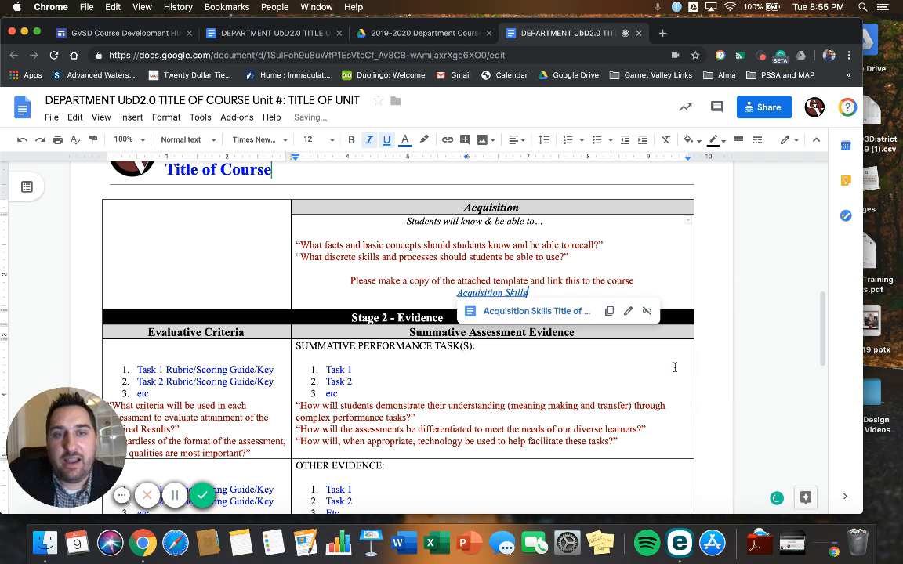
pyautogui.click(514, 312)
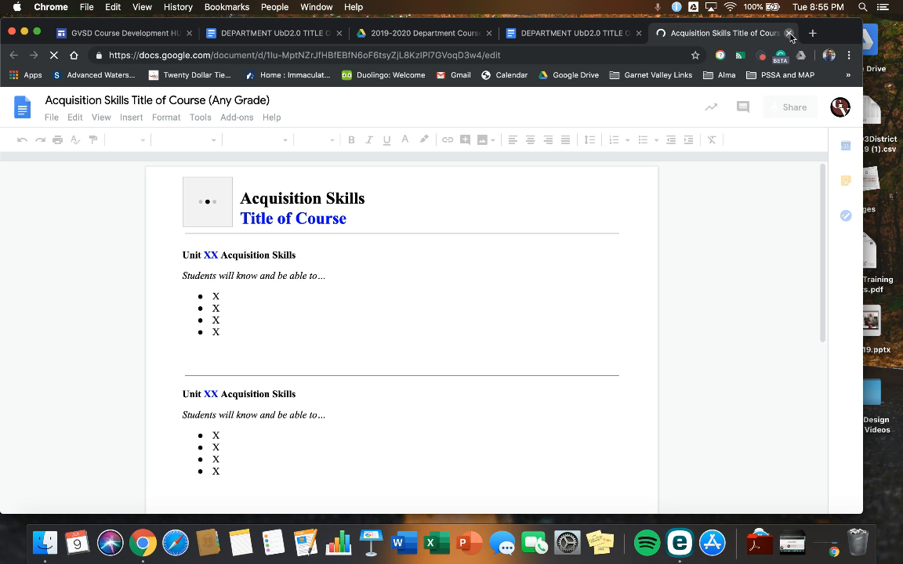
pyautogui.press('super+w')
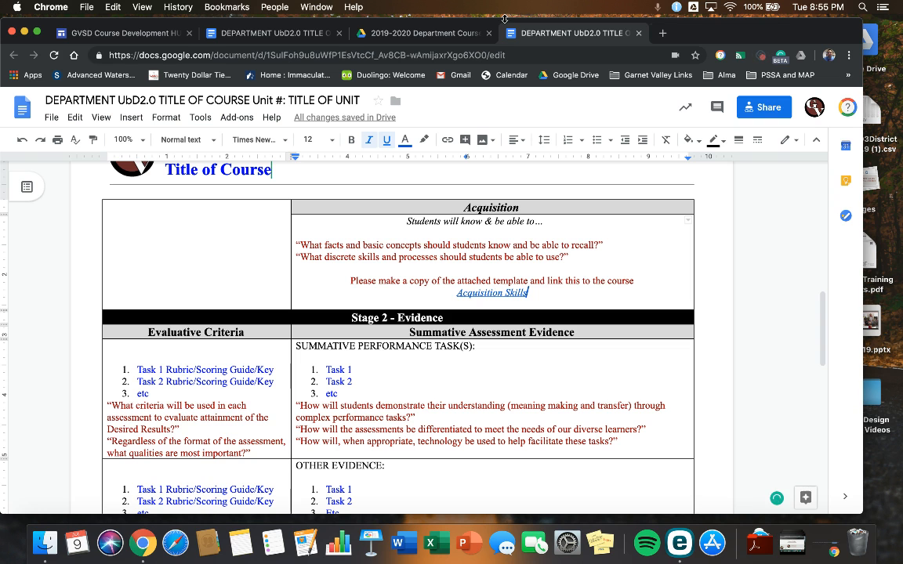
# Return to the course folder, look at the Standards & Goals document, and get its shareable link.
pyautogui.click(448, 34)
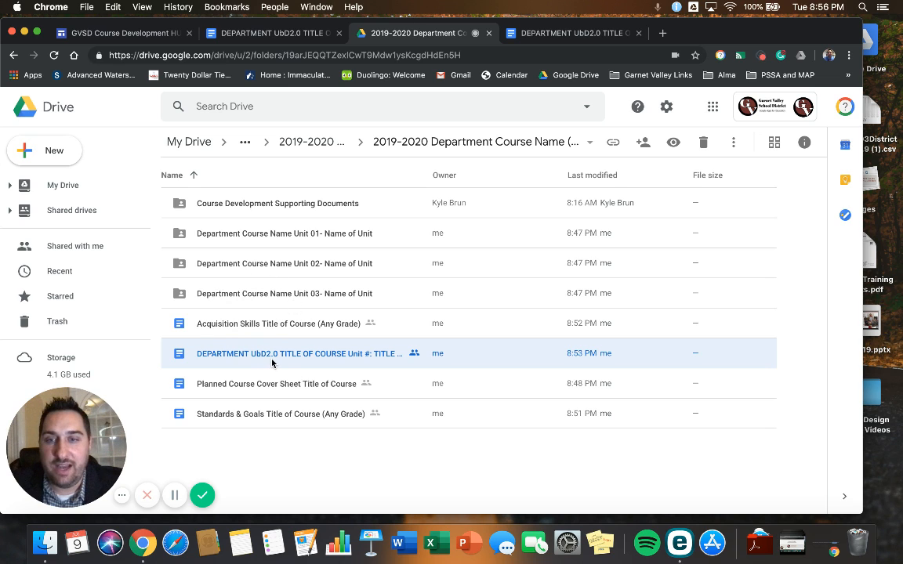
pyautogui.click(238, 419)
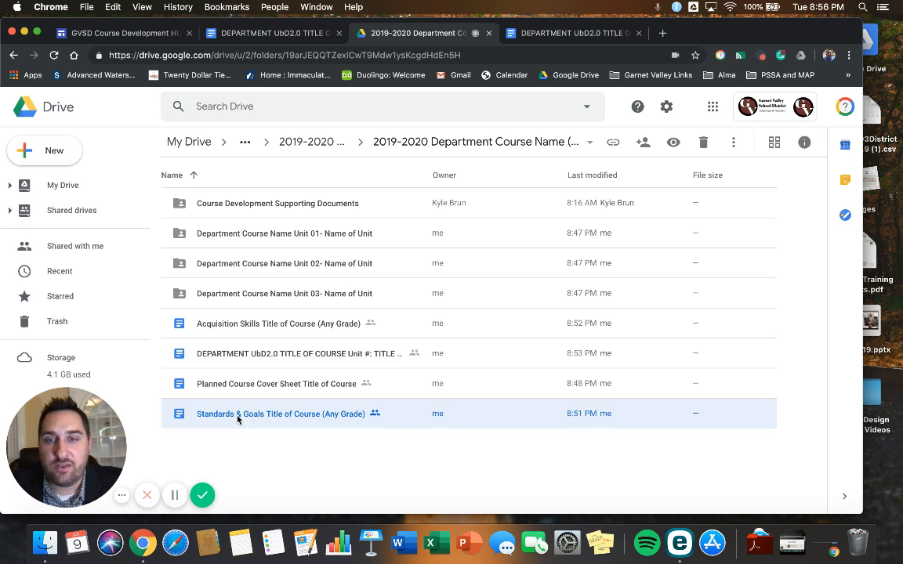
pyautogui.doubleClick(238, 420)
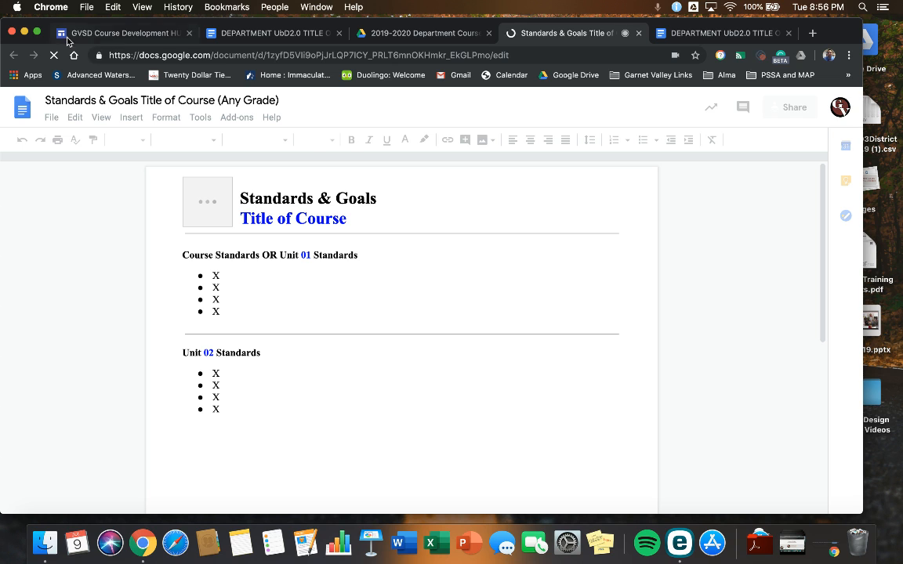
pyautogui.click(432, 35)
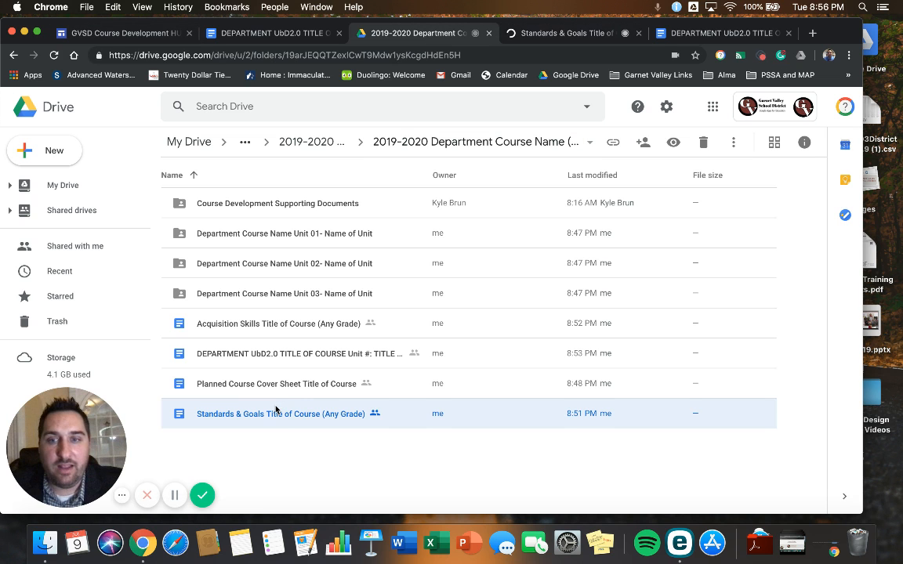
pyautogui.click(615, 143)
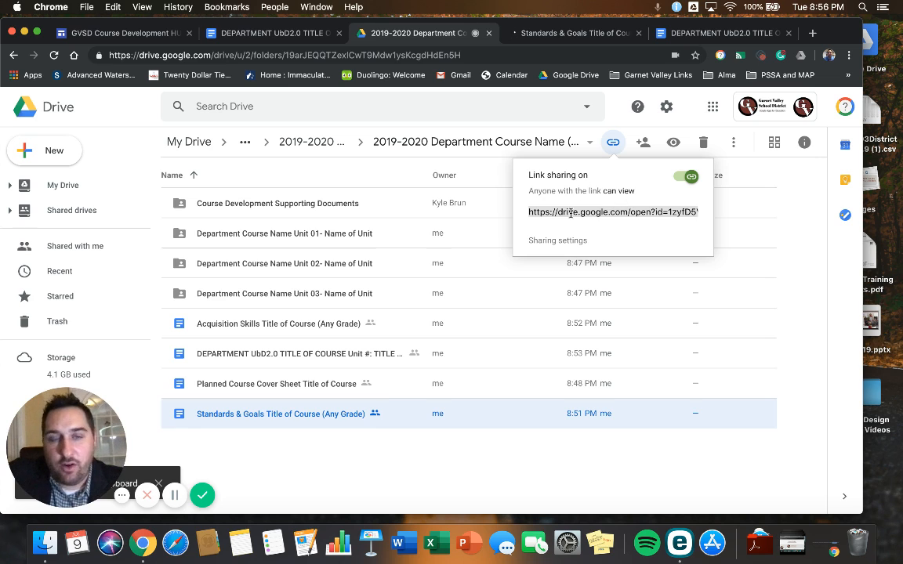
# In the DEPARTMENT UbD2.0 document, replace the "*please link this section to a Google doc" note under Established Goals with "Standards and Goals Link".
pyautogui.doubleClick(256, 354)
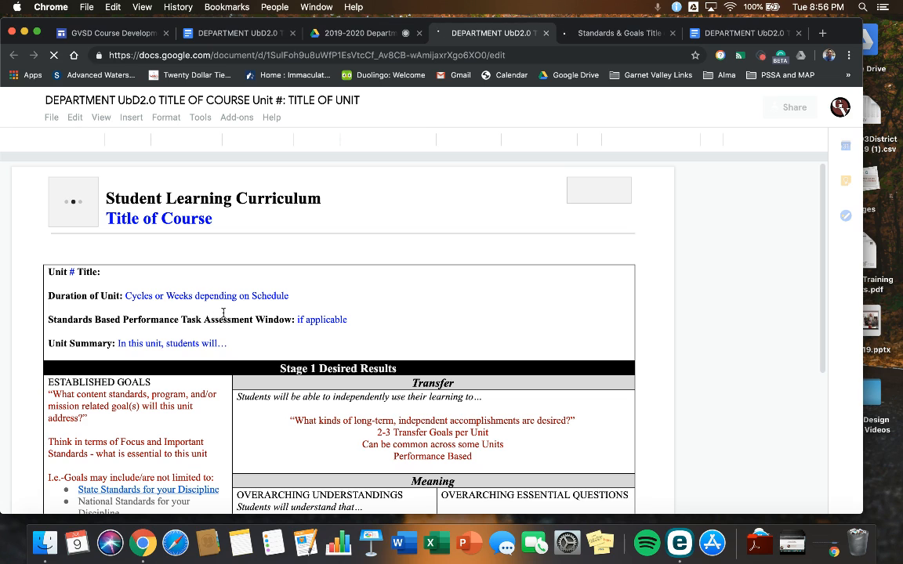
pyautogui.scroll(-6, 217, 317)
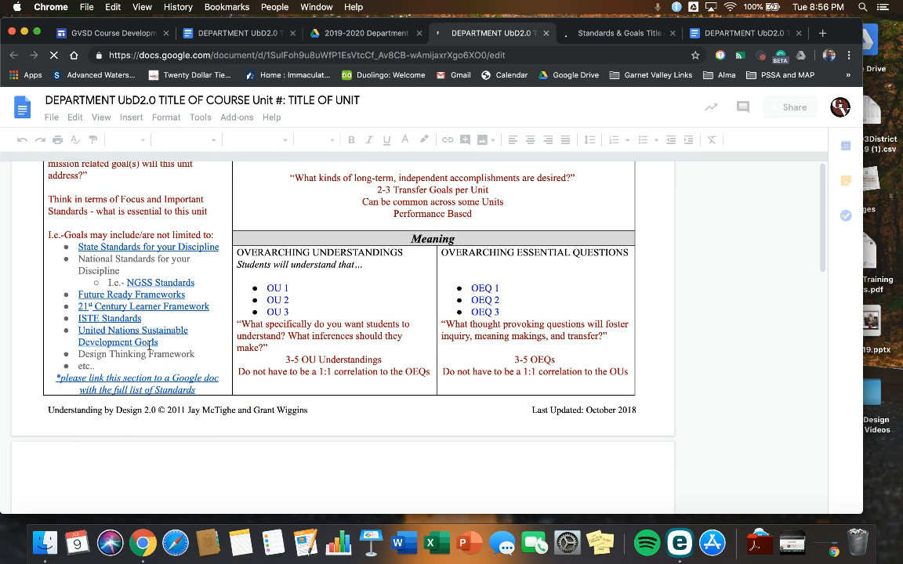
pyautogui.scroll(-3, 163, 384)
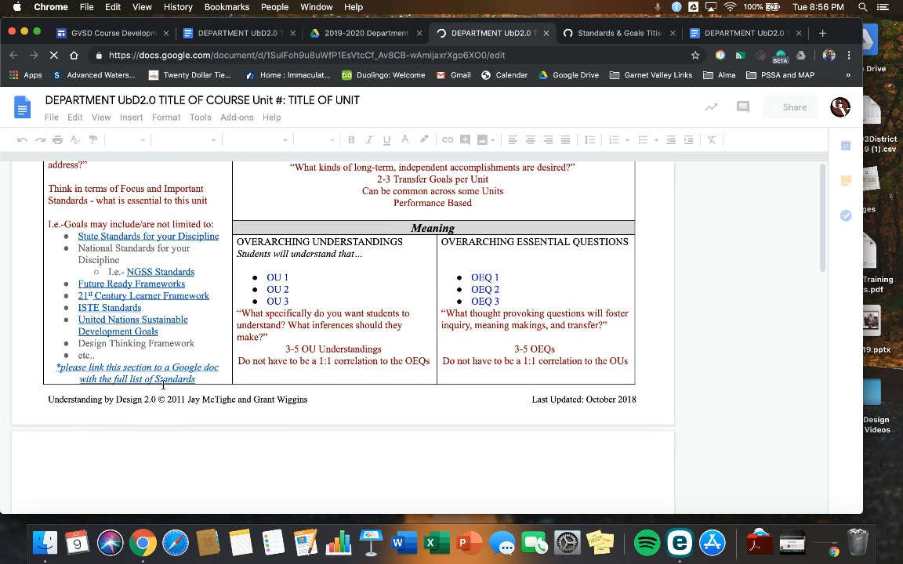
pyautogui.scroll(3, 163, 385)
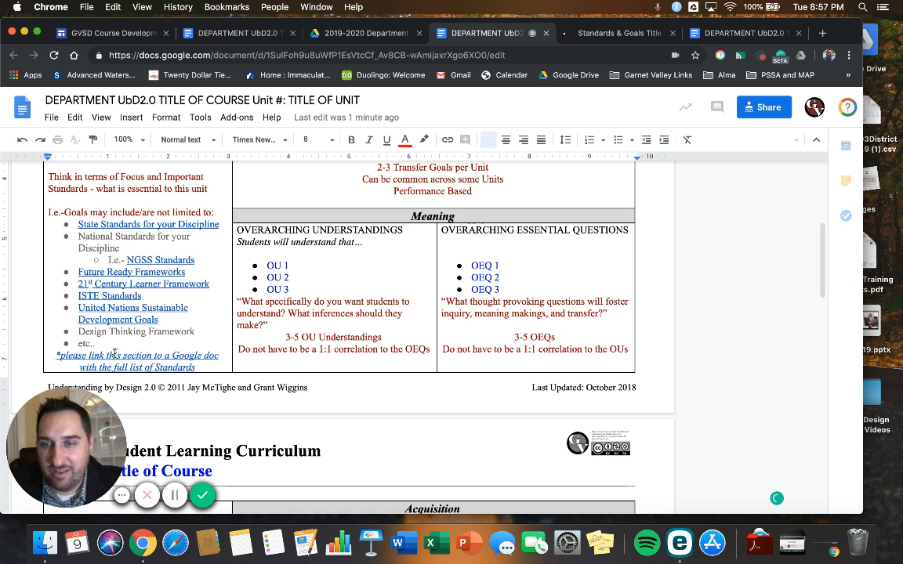
pyautogui.tripleClick(57, 355)
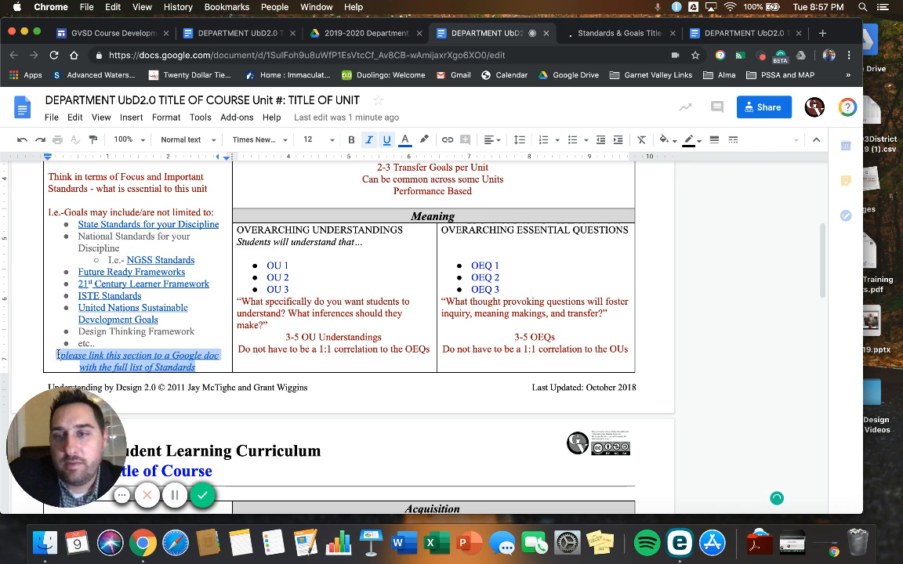
pyautogui.write('Standards and Goals Link')
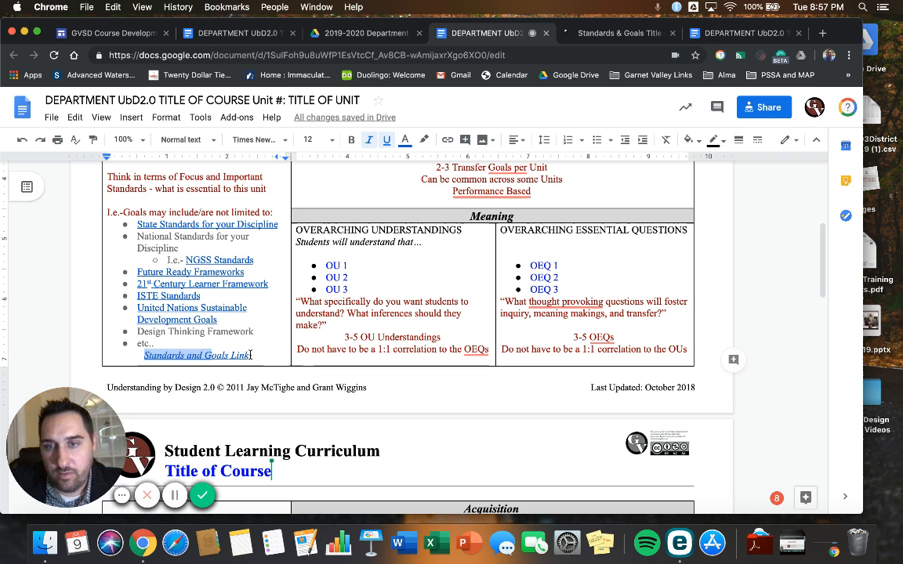
# Link the "Standards and Goals Link" text to the copied Standards & Goals document address.
pyautogui.moveTo(250, 355); pyautogui.dragTo(143, 358)
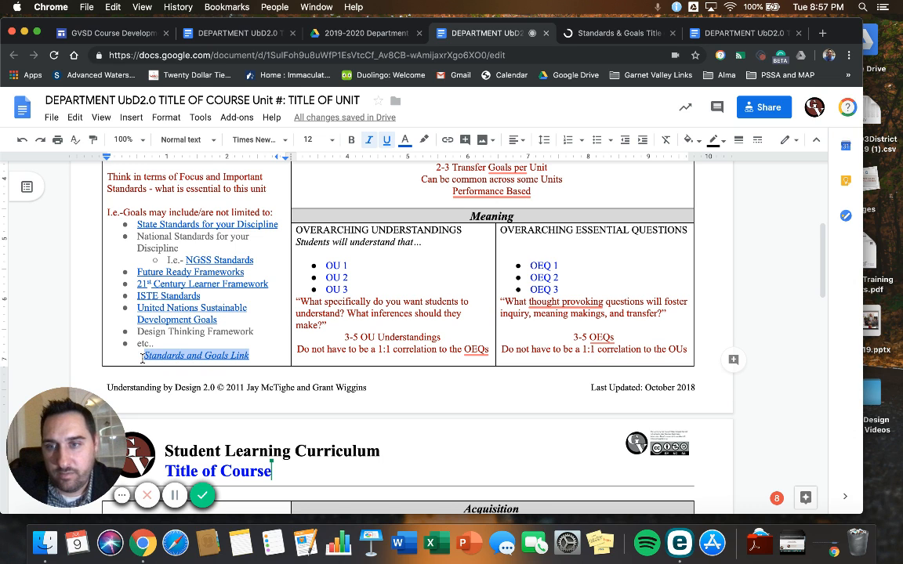
pyautogui.click(446, 141)
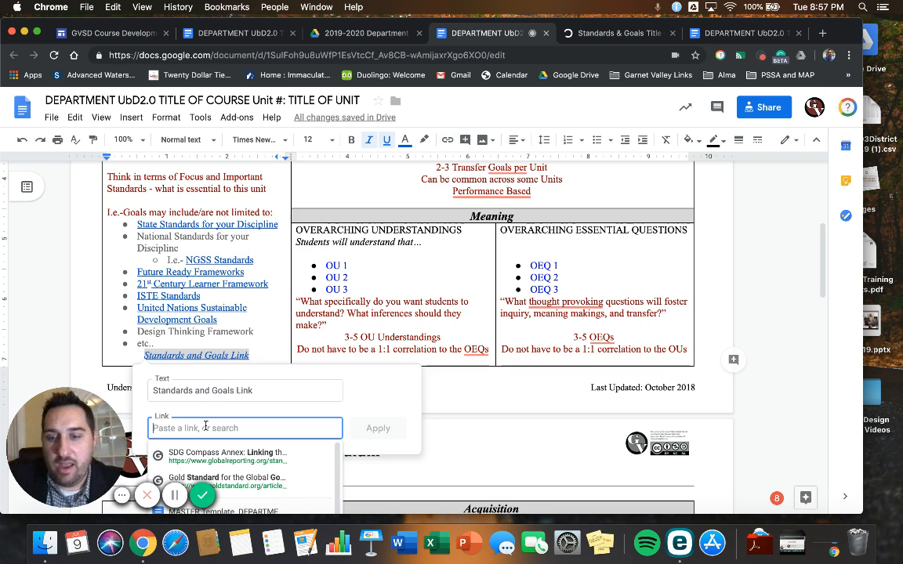
pyautogui.press('super+v')
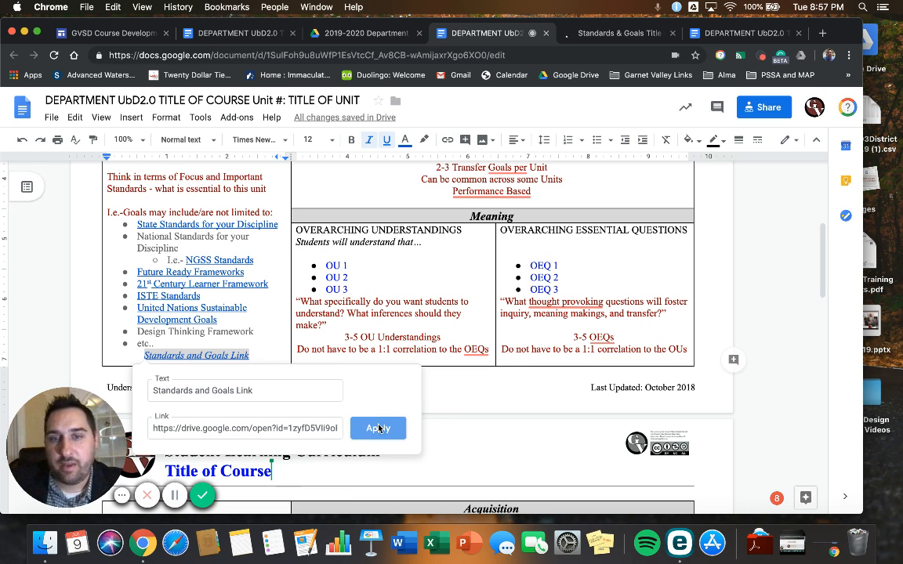
pyautogui.click(378, 428)
pyautogui.click(236, 319)
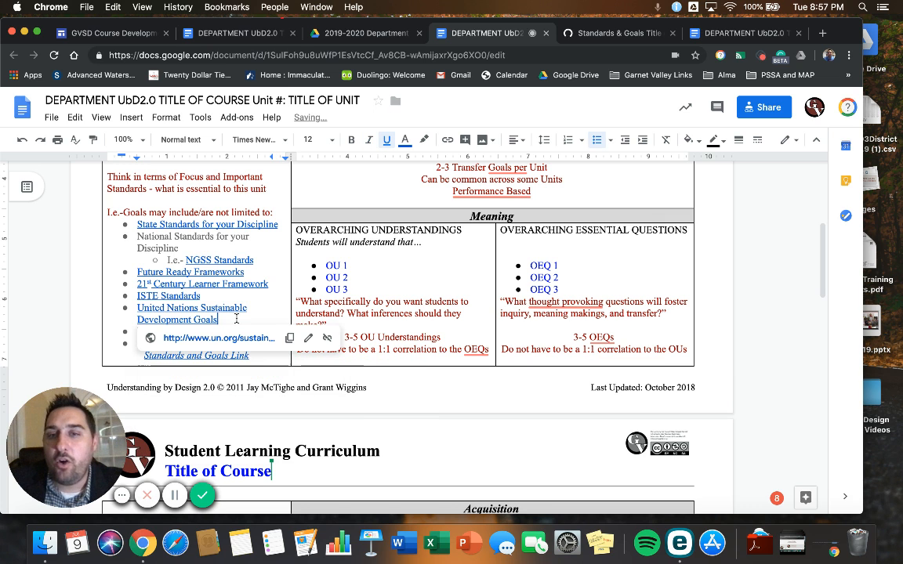
# Close the open Standards & Goals and both recently opened DEPARTMENT UbD2.0 documents to return to the course folder.
pyautogui.scroll(4, 305, 251)
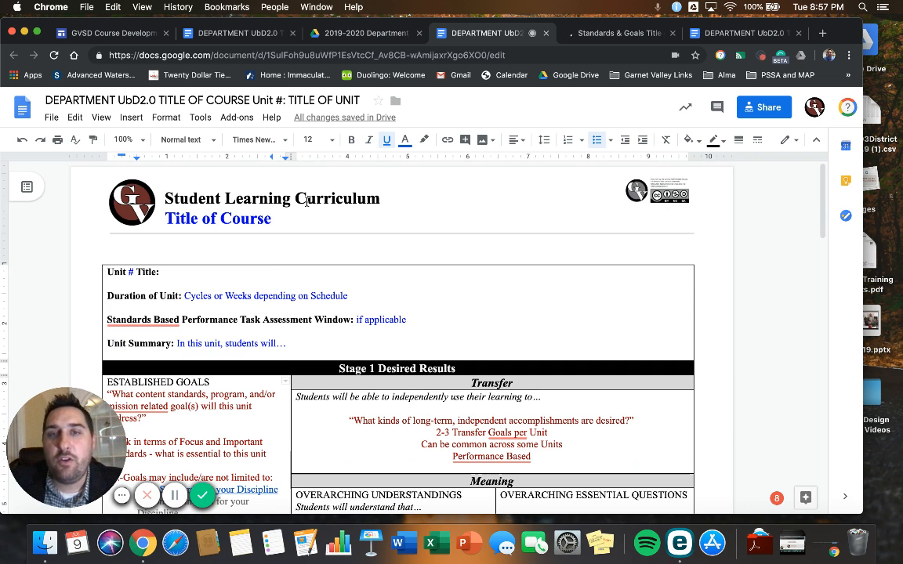
pyautogui.click(546, 33)
pyautogui.click(545, 33)
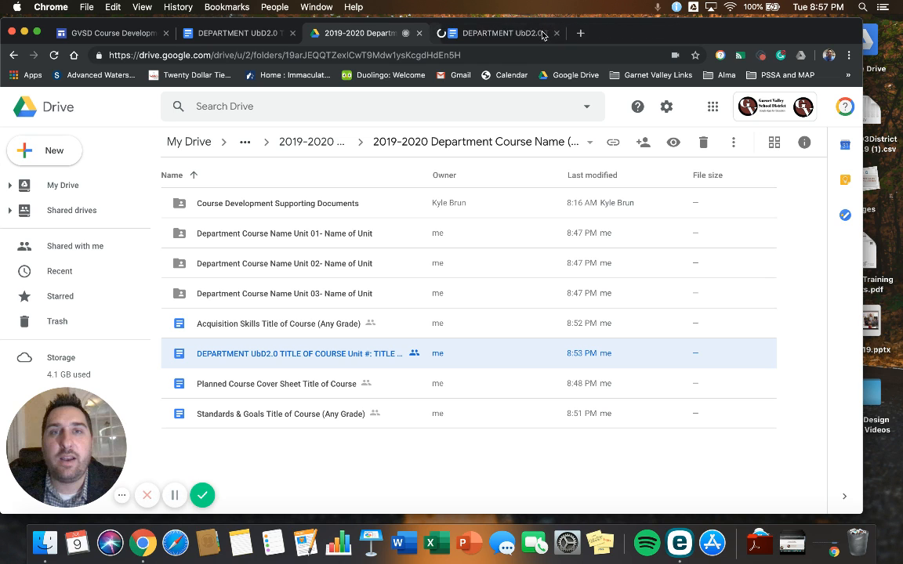
pyautogui.click(556, 33)
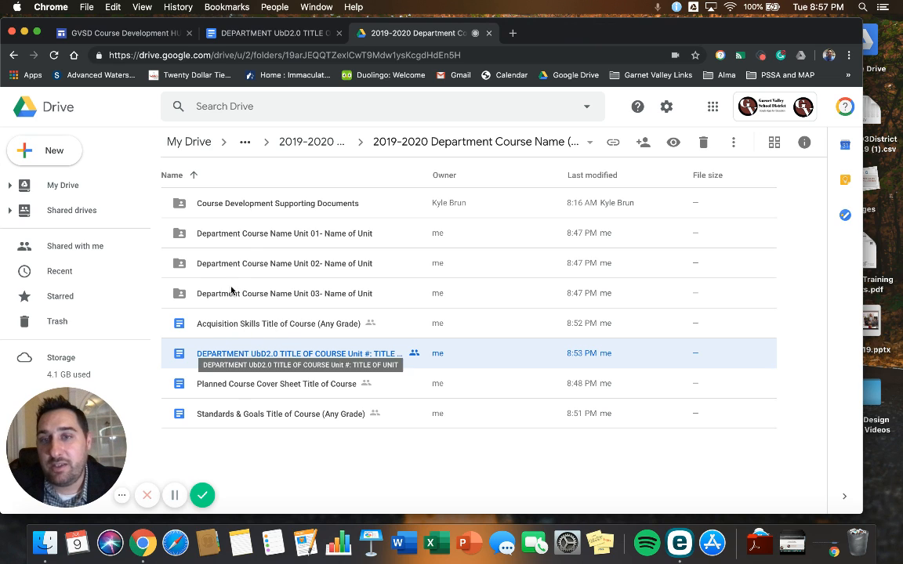
# Make a copy of the DEPARTMENT UbD2.0 document and move it into the Department Course Name Unit 01- Name of Unit folder.
pyautogui.rightClick(234, 360)
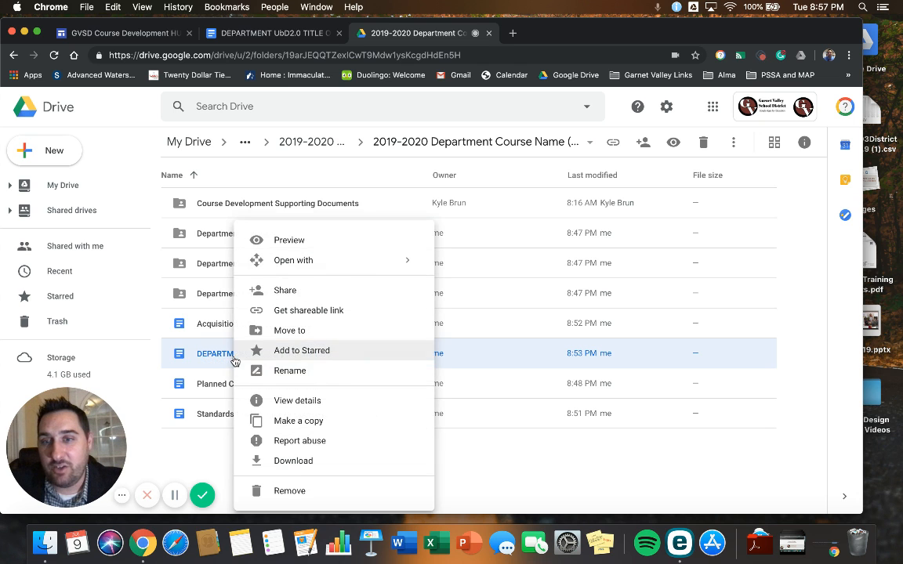
pyautogui.click(288, 423)
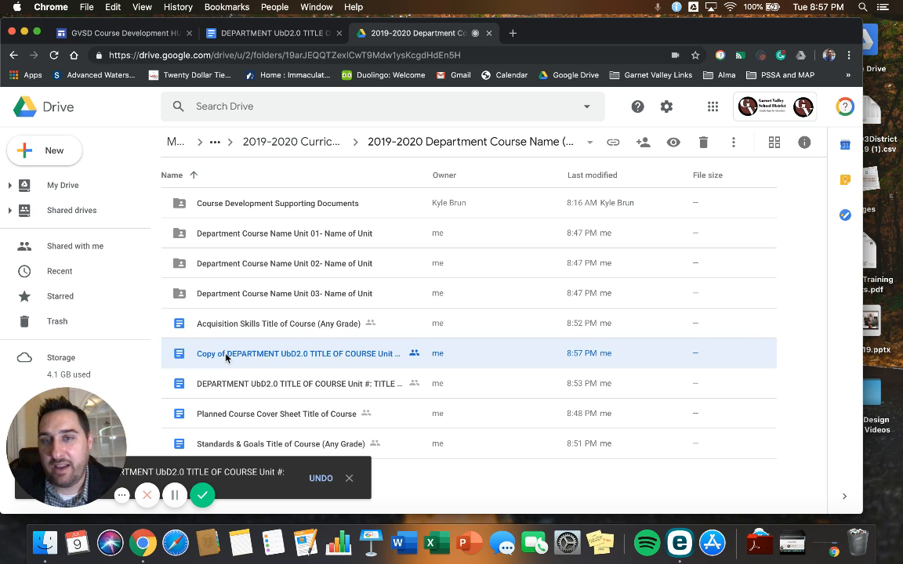
pyautogui.moveTo(225, 355); pyautogui.dragTo(225, 237)
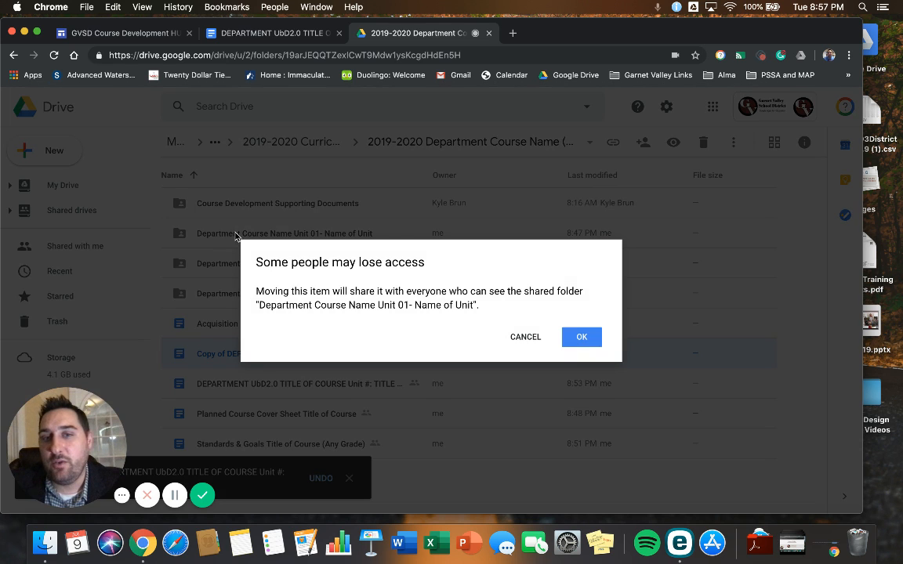
pyautogui.click(584, 336)
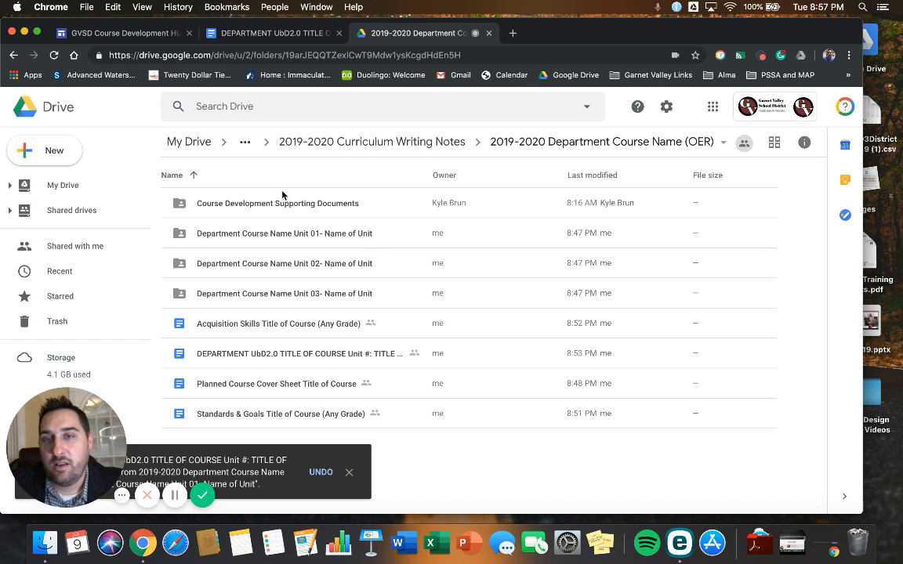
# Open the Department Course Name Unit 01 folder and open the copied UbD2.0 document inside it.
pyautogui.doubleClick(252, 234)
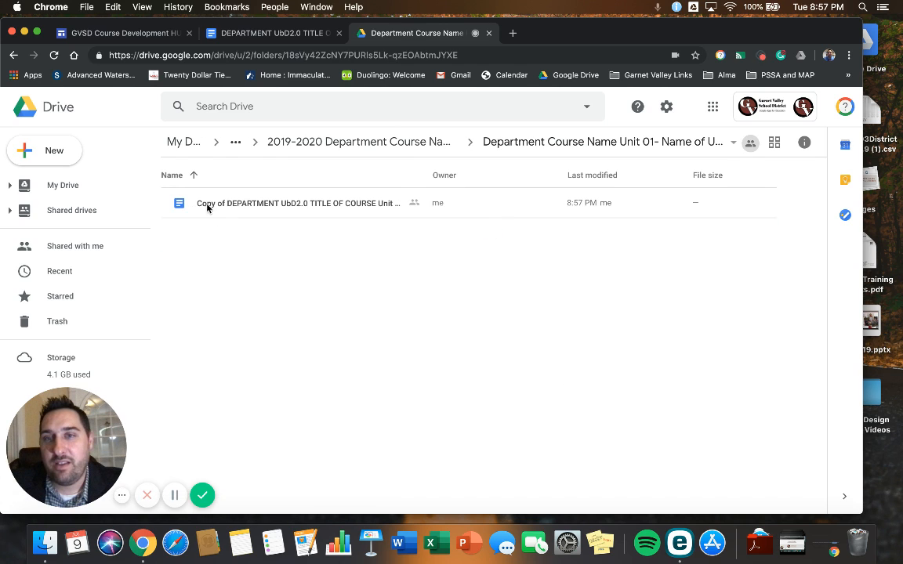
pyautogui.click(238, 205)
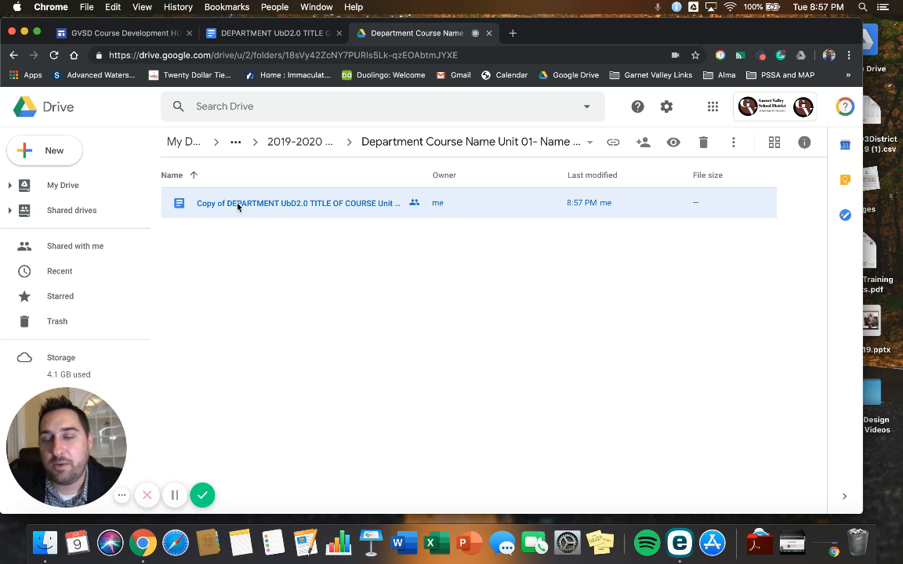
pyautogui.rightClick(238, 205)
pyautogui.doubleClick(218, 205)
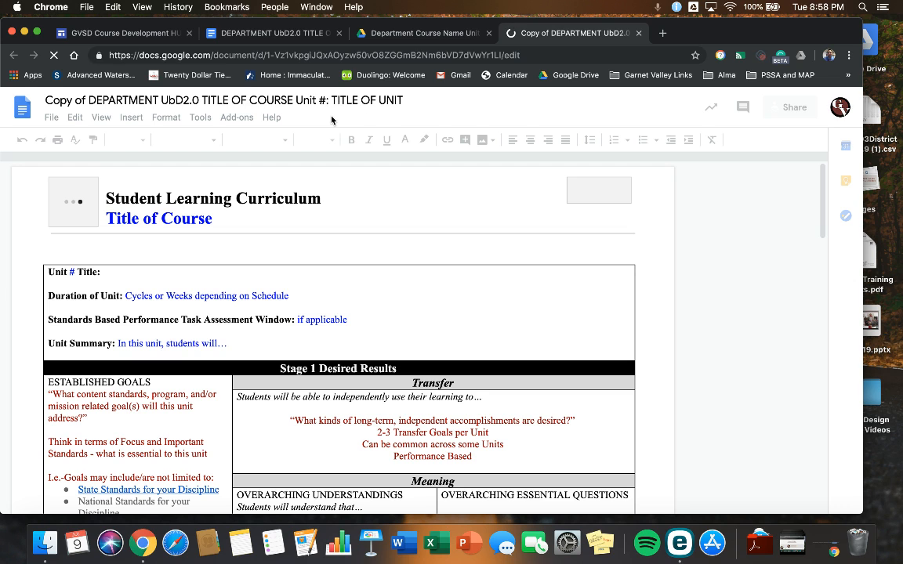
# Go back up to the Curriculum Writing Notes (Working Documents) folder and look into its 2018-2019 Curriculum Writing Notes folder.
pyautogui.click(406, 33)
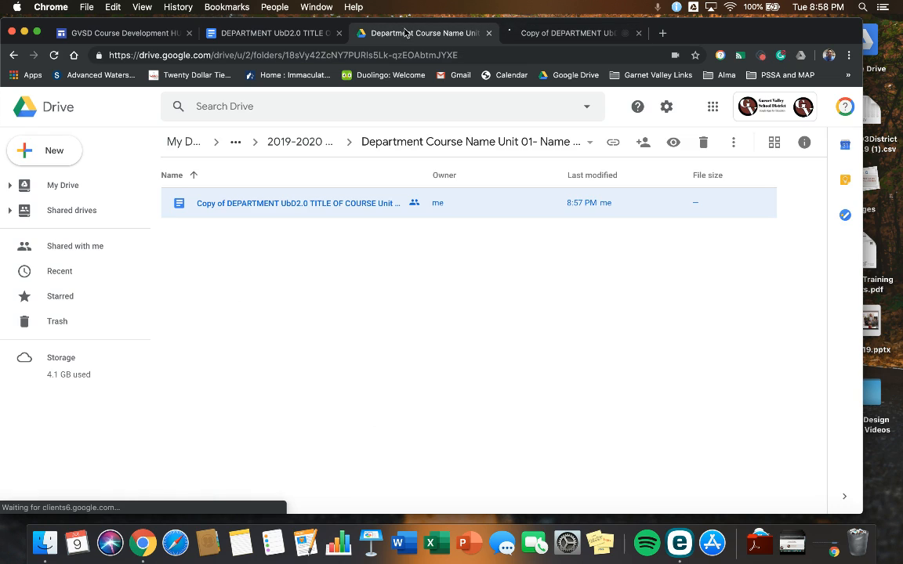
pyautogui.click(300, 143)
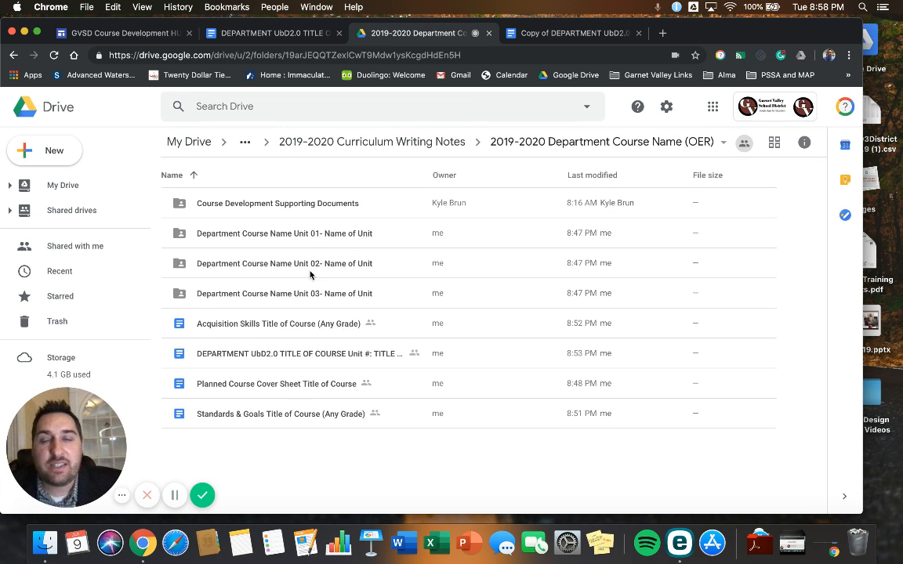
pyautogui.click(326, 144)
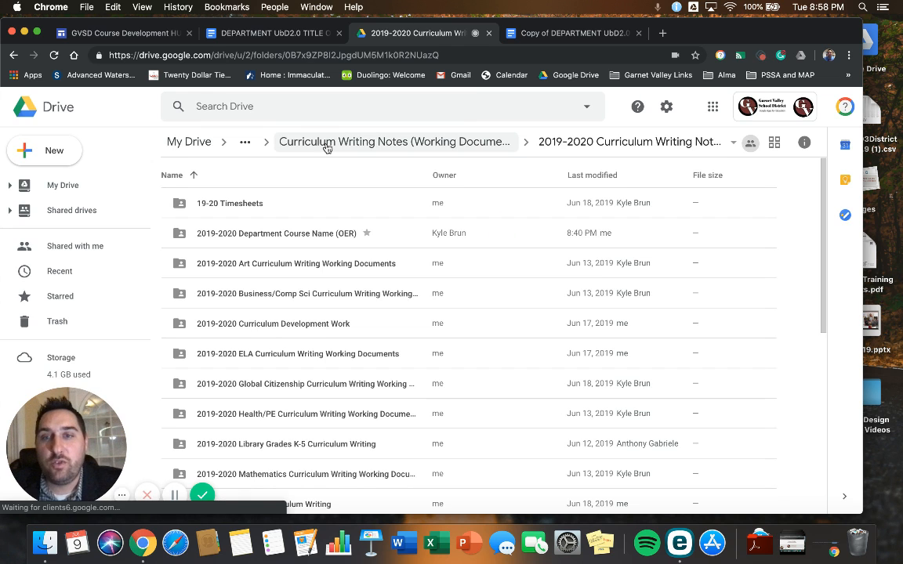
pyautogui.click(326, 146)
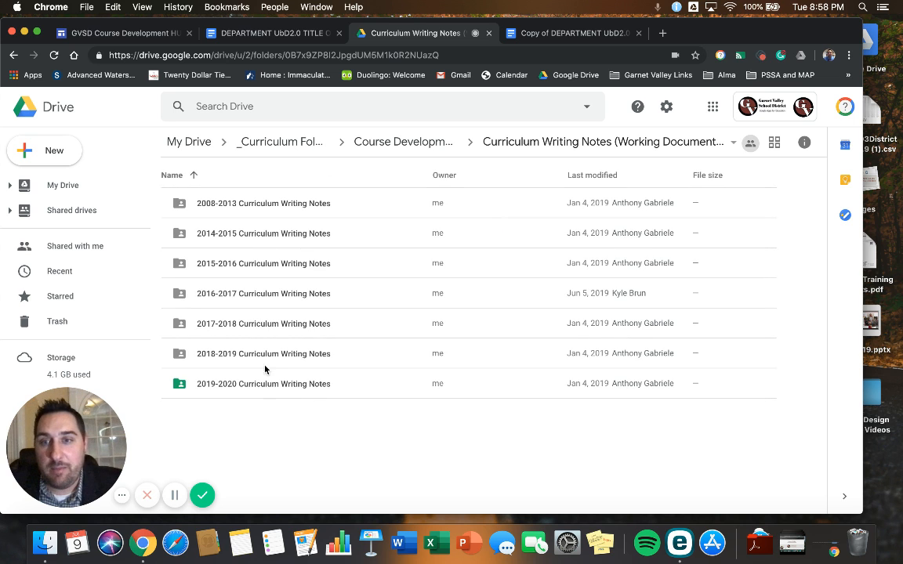
pyautogui.doubleClick(233, 359)
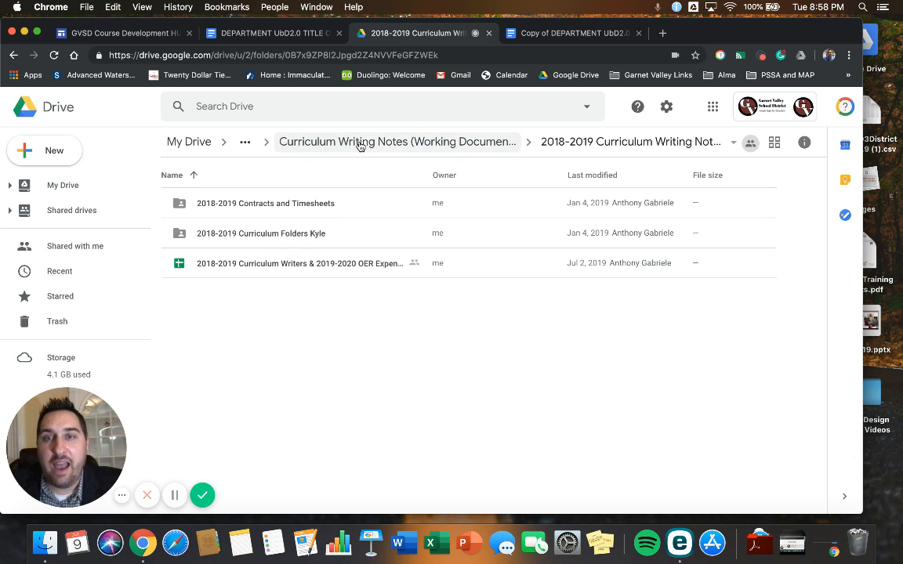
pyautogui.click(361, 142)
# Open the 2019-2020 Math Grade 3 (OER) folder within Elementary Math of the 2019-2020 mathematics curriculum writing documents.
pyautogui.doubleClick(240, 384)
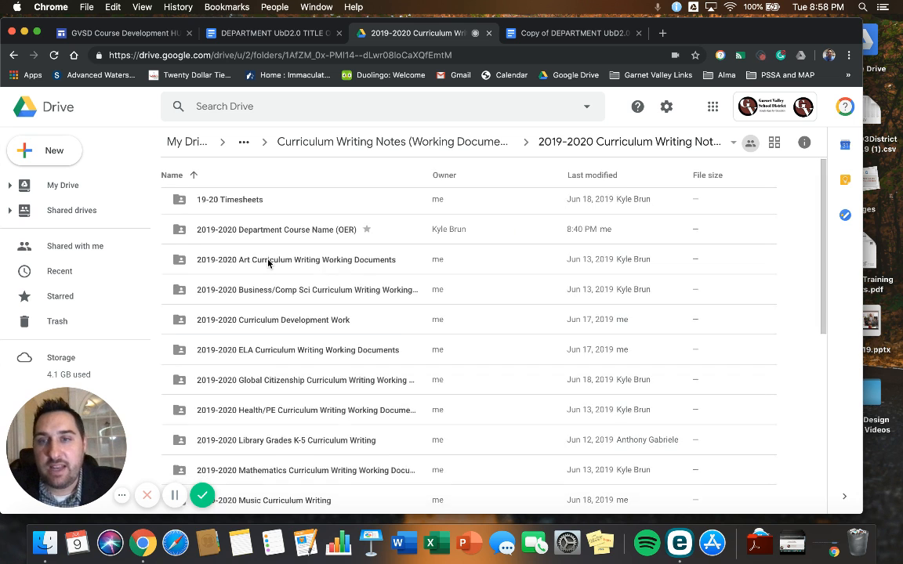
pyautogui.scroll(-1, 268, 264)
pyautogui.scroll(-1, 255, 342)
pyautogui.doubleClick(247, 407)
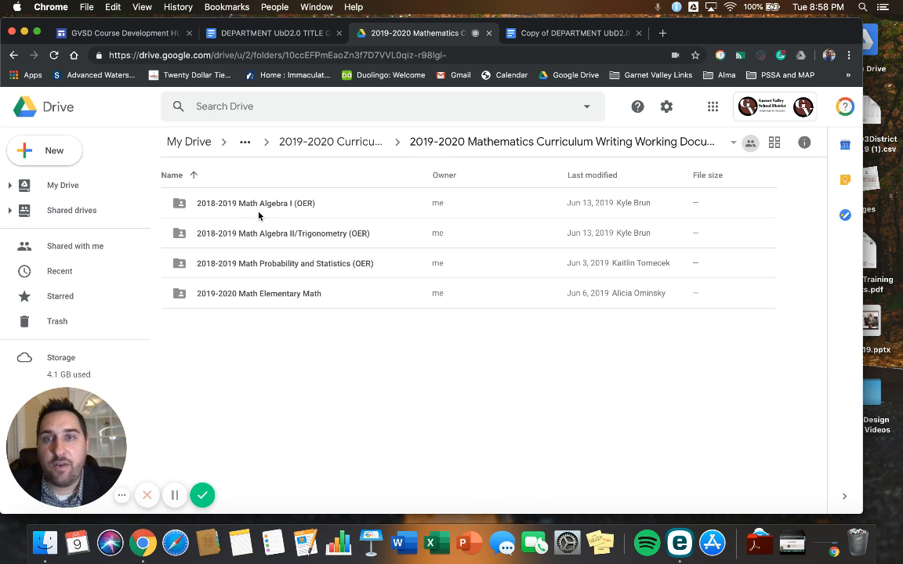
pyautogui.doubleClick(268, 295)
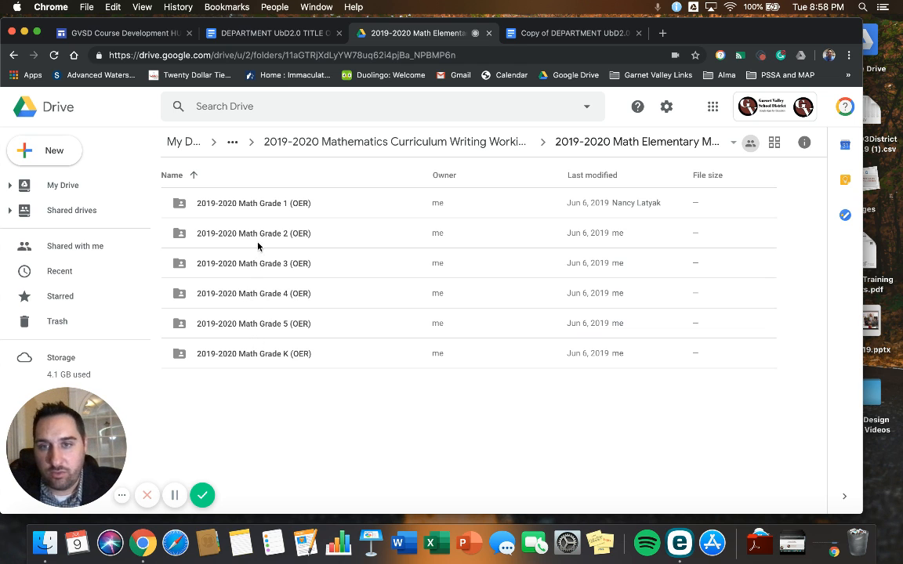
pyautogui.doubleClick(259, 264)
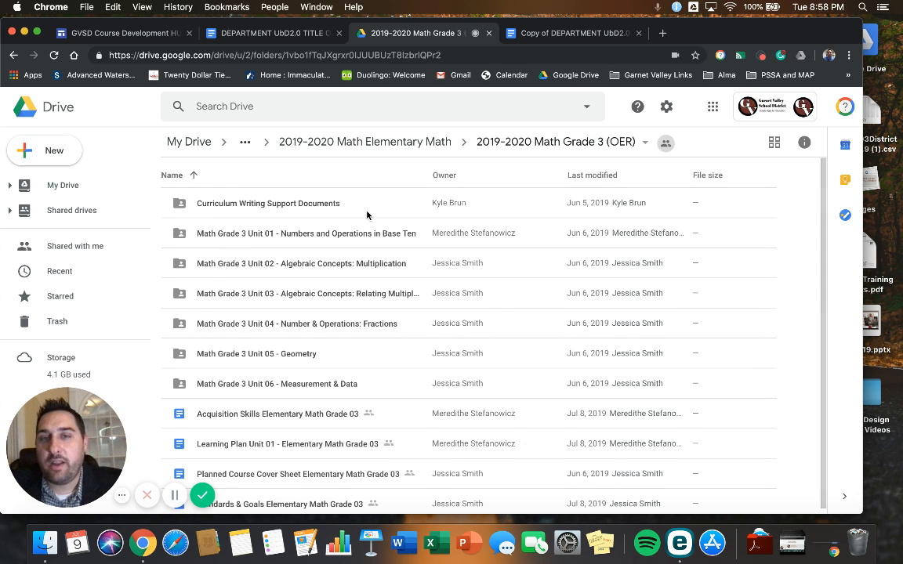
# Examine the Math Grade 3 Unit 01 UbD2.0 document's standards and Acquisition Skills links, close it and return to the Grade 3 folder.
pyautogui.scroll(-1, 383, 264)
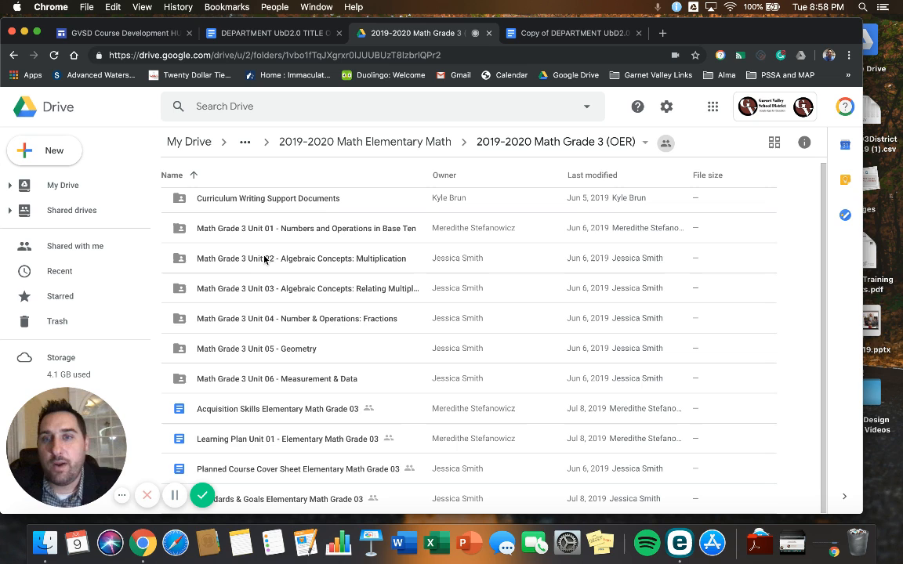
pyautogui.doubleClick(268, 228)
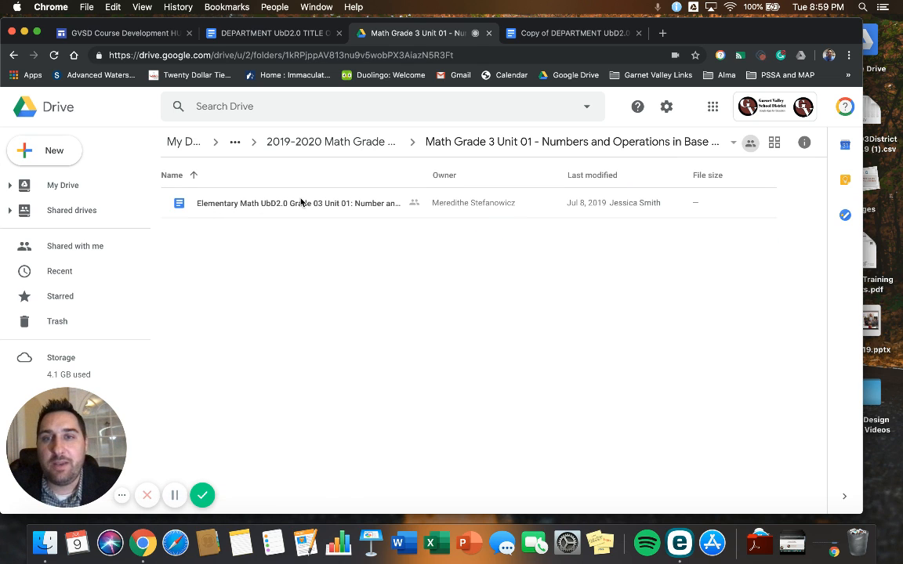
pyautogui.doubleClick(360, 203)
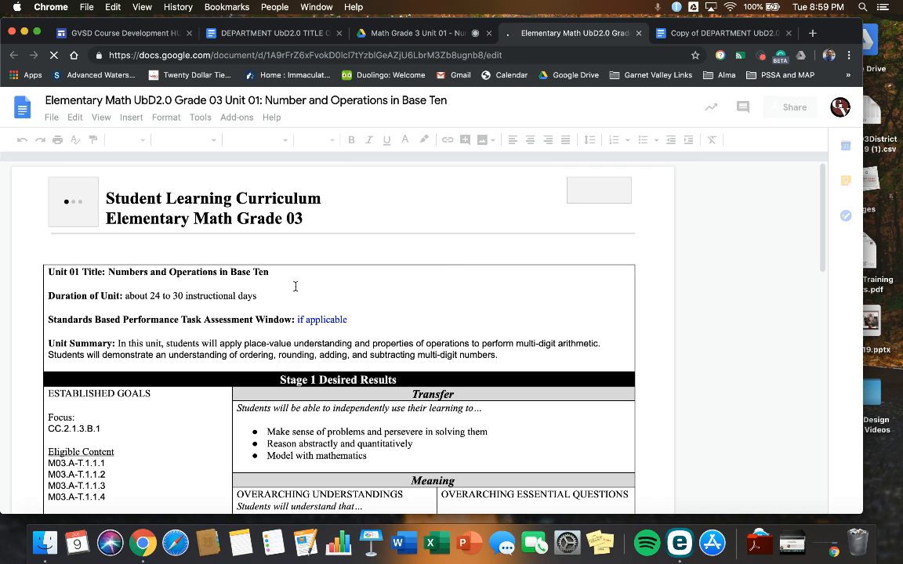
pyautogui.scroll(-8, 283, 362)
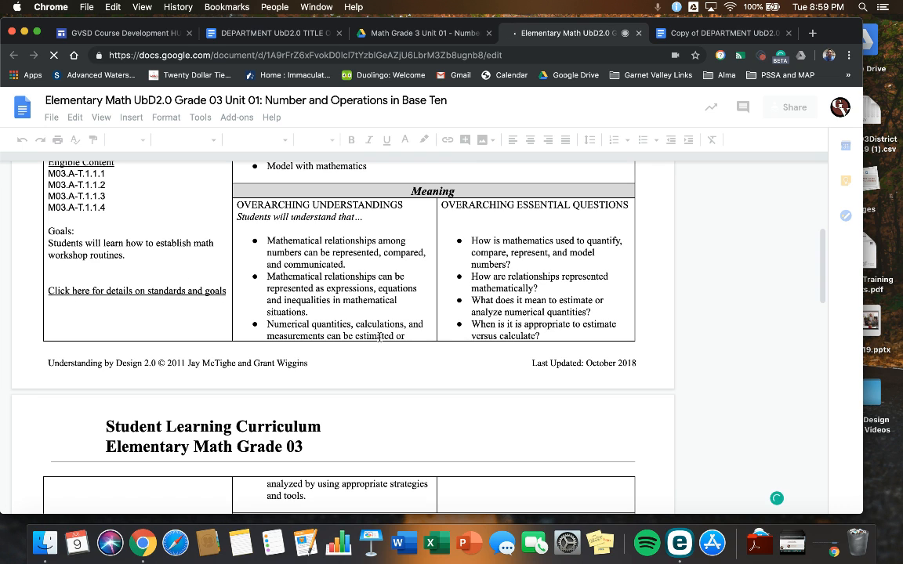
pyautogui.scroll(-5, 379, 337)
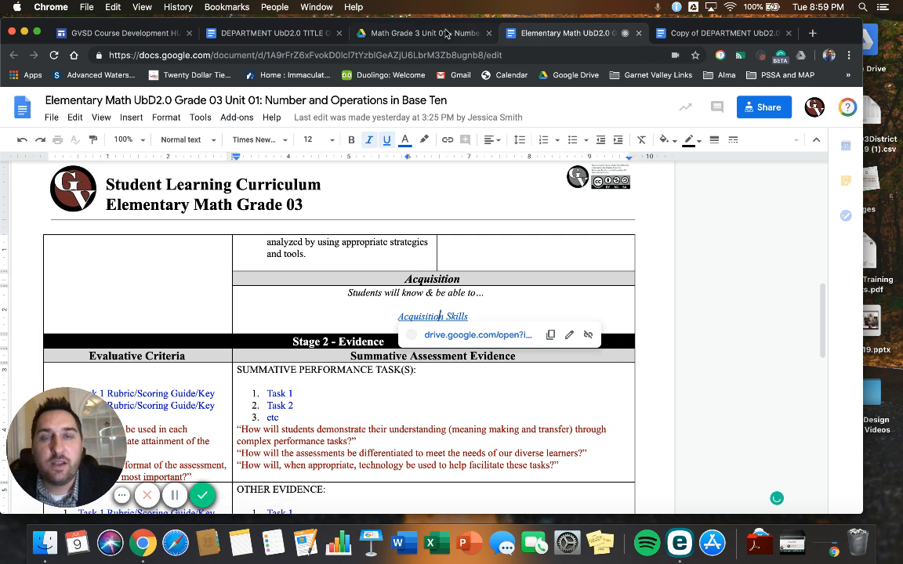
pyautogui.press('super+w')
pyautogui.click(302, 142)
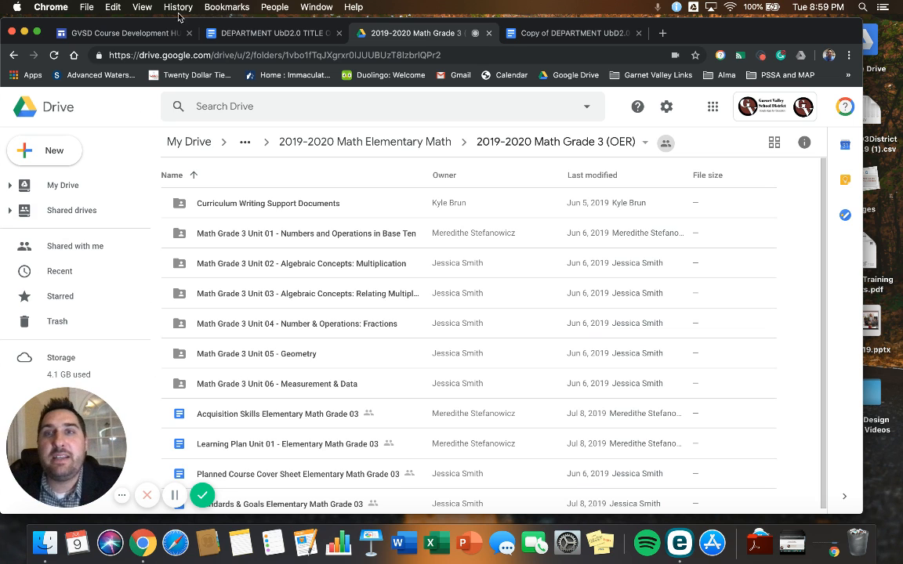
# Switch to the GVSD Course Development Hub site and look through the Curriculum Design page down to the contact information.
pyautogui.click(82, 33)
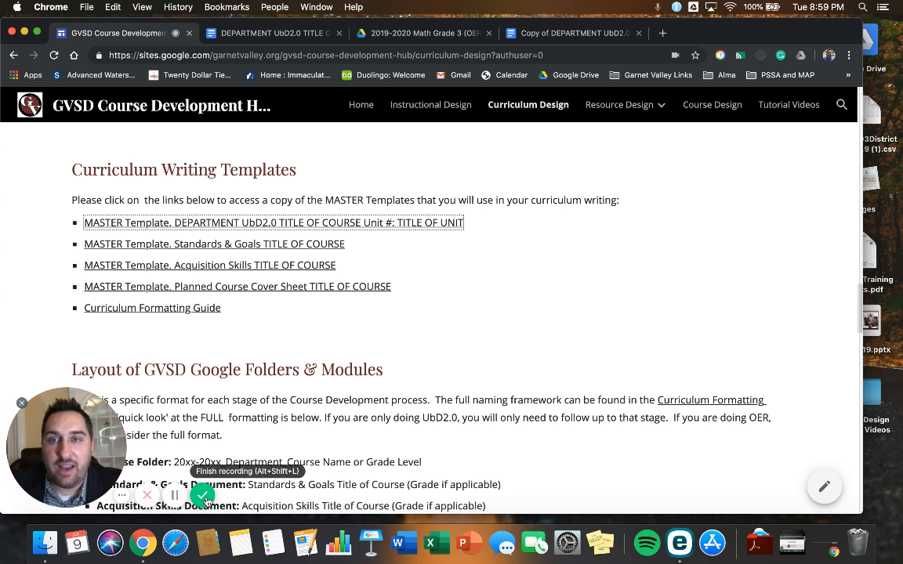
pyautogui.scroll(-20, 397, 410)
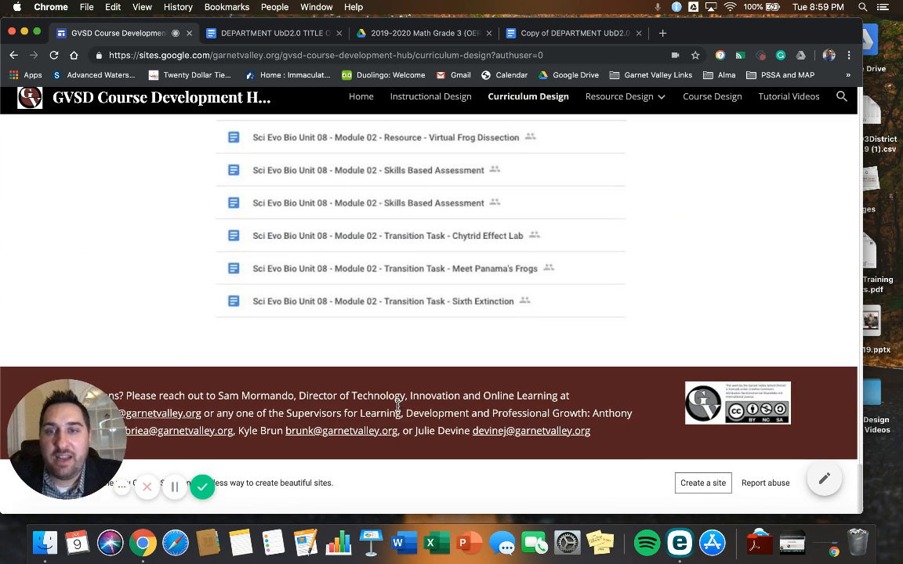